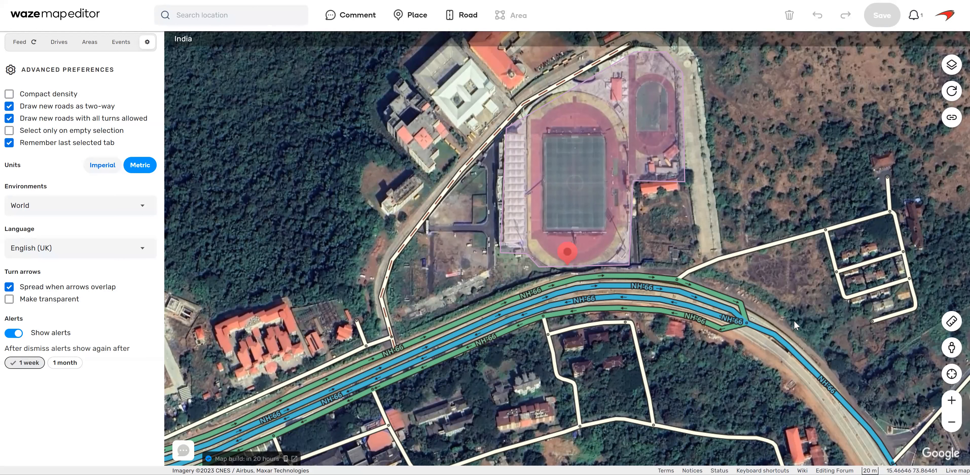
Show the GPS points, live users, speed cameras and place names layers on the map.
drag(818, 325, 808, 316)
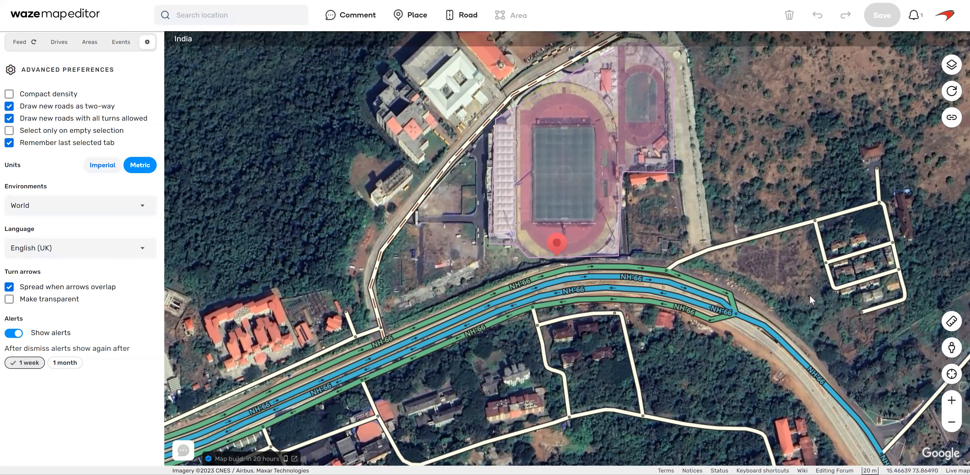
drag(761, 292, 749, 283)
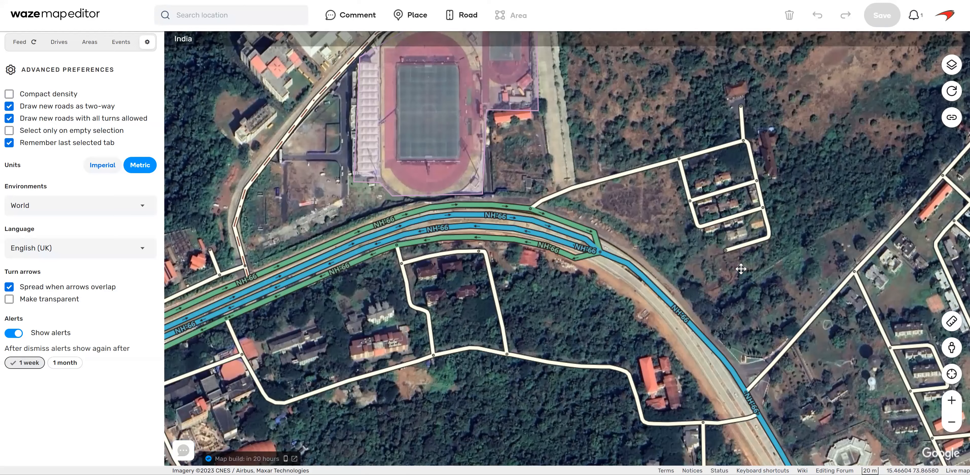
click(952, 65)
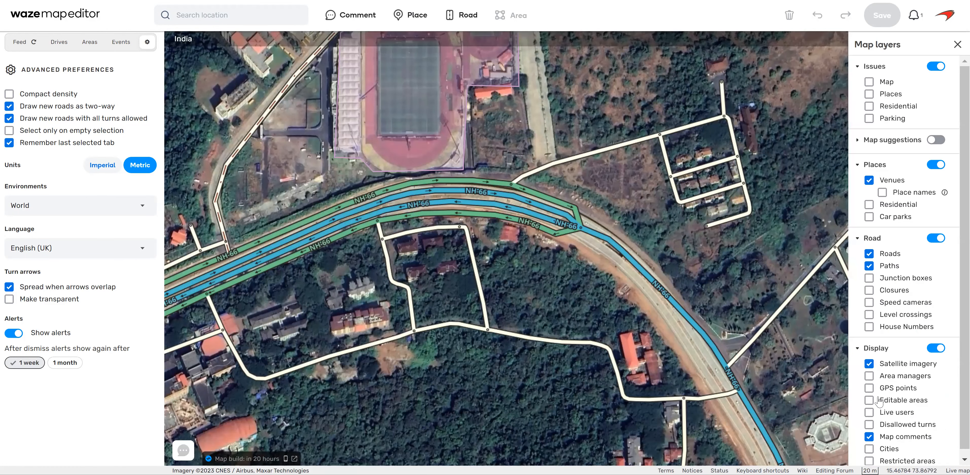
key(shift+g)
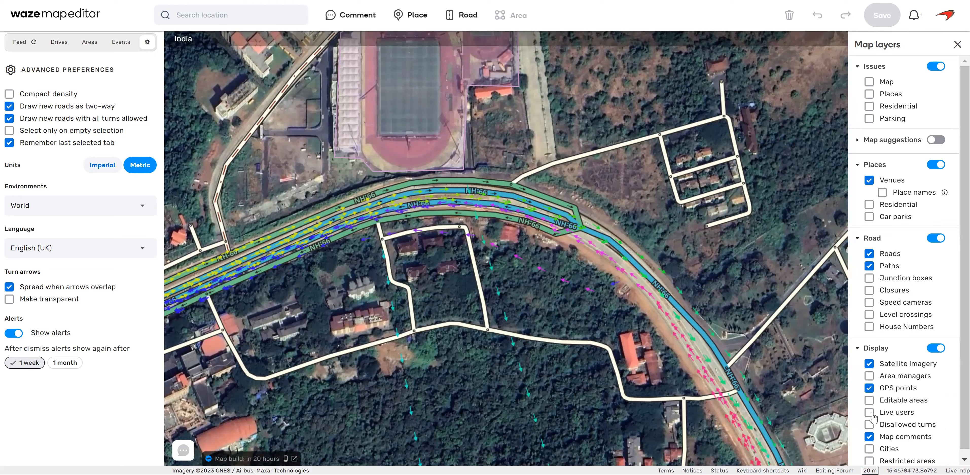
click(910, 419)
scroll(924, 418, down, 1)
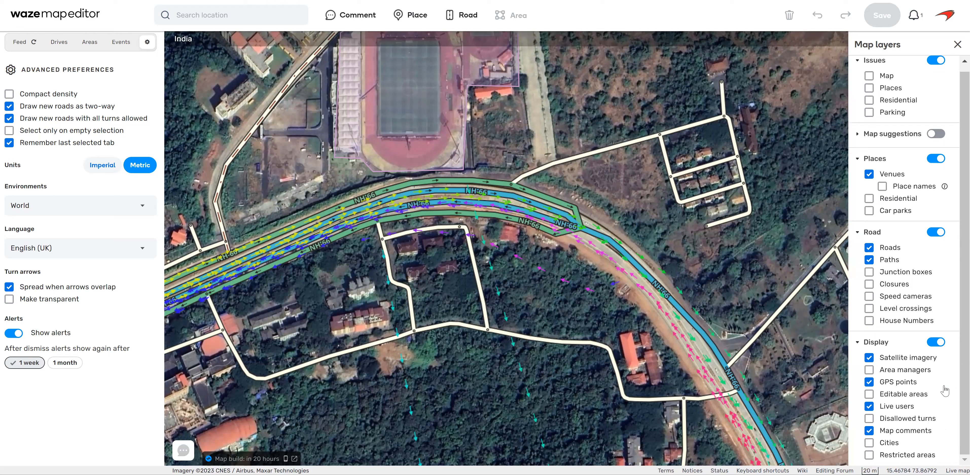
click(869, 297)
click(882, 186)
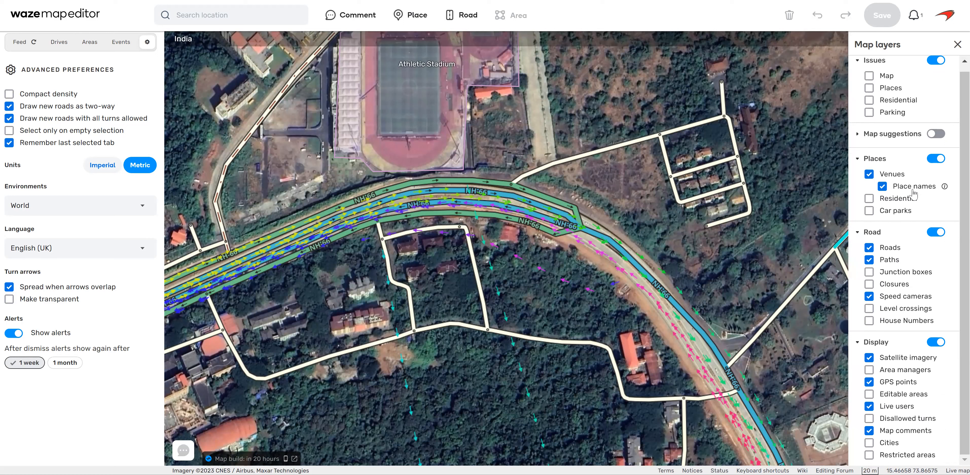
click(957, 44)
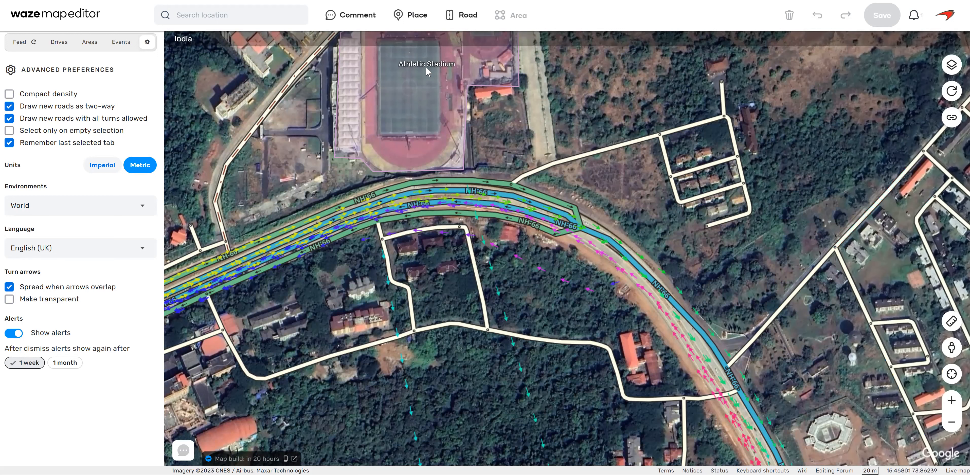
Allow the two-way NH-66 segment's restricted turn onto the westbound NH-66 Major Highway carriageway and save the edit.
drag(712, 301, 625, 270)
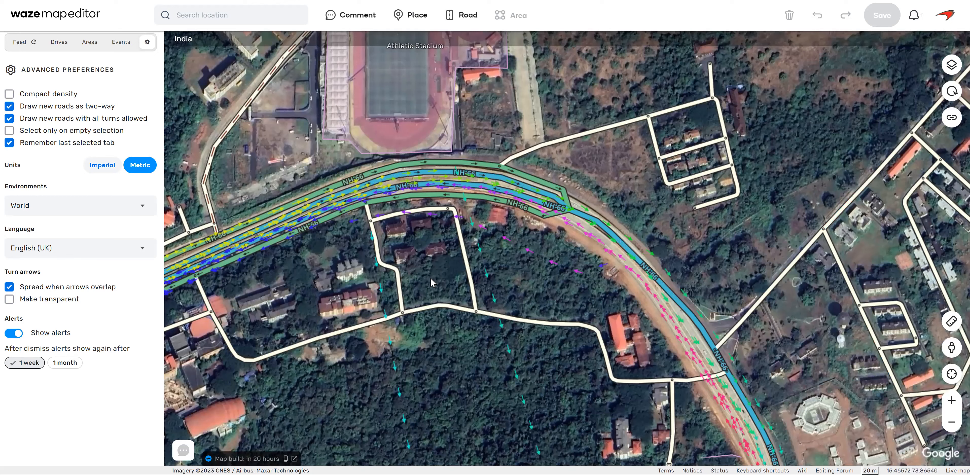
drag(444, 219, 397, 213)
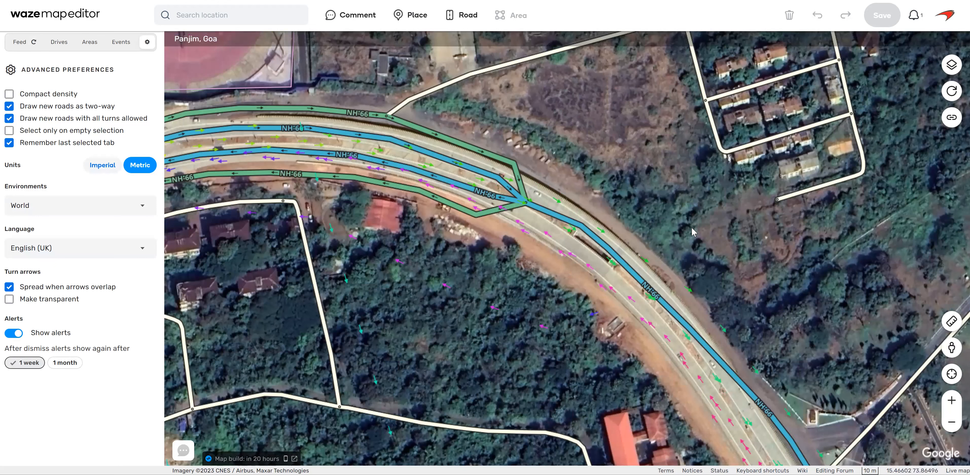
drag(728, 313, 688, 267)
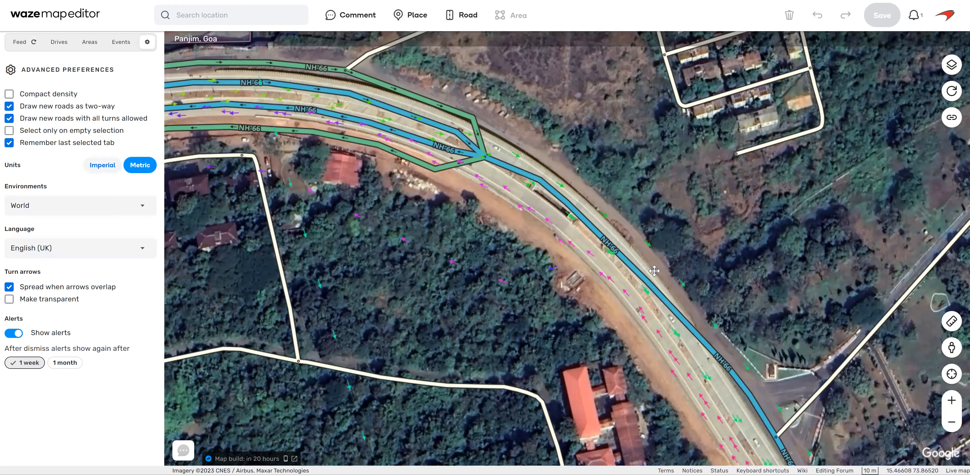
drag(610, 163, 617, 241)
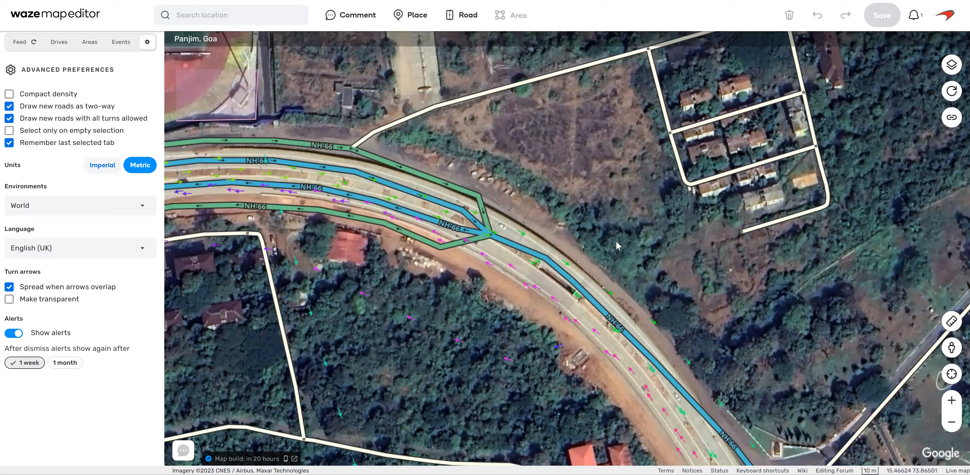
drag(616, 241, 572, 208)
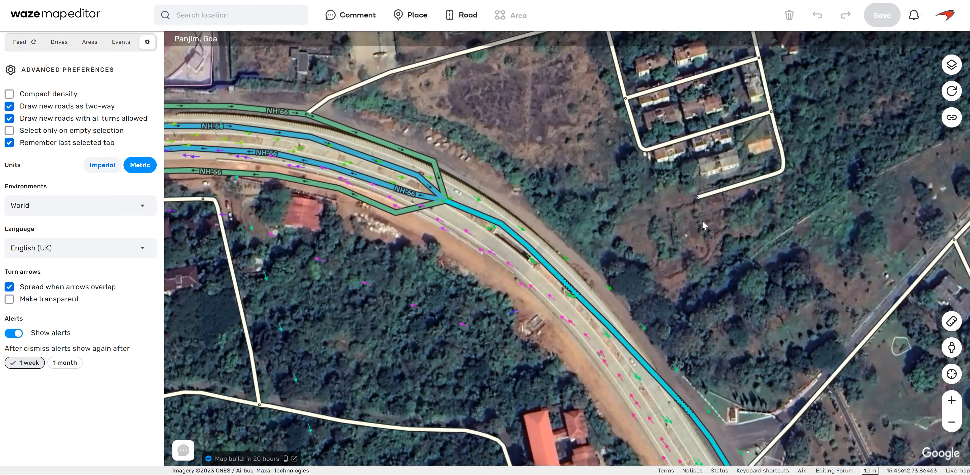
click(425, 193)
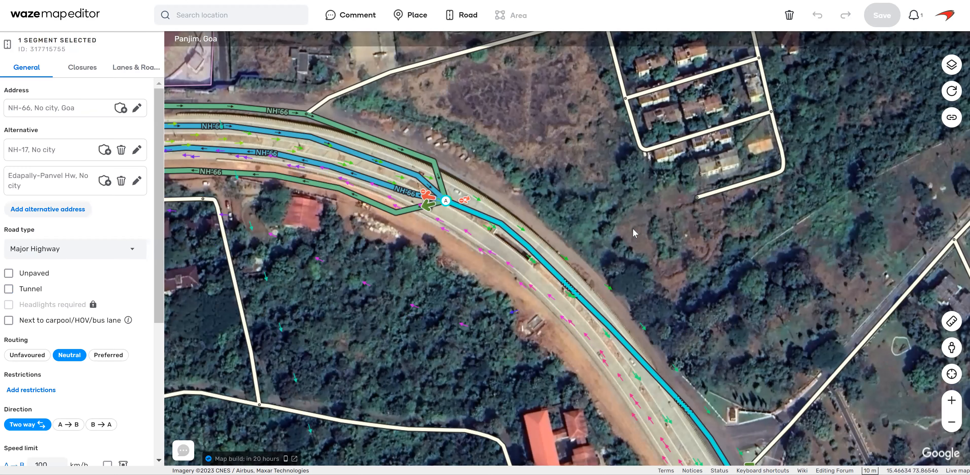
click(383, 306)
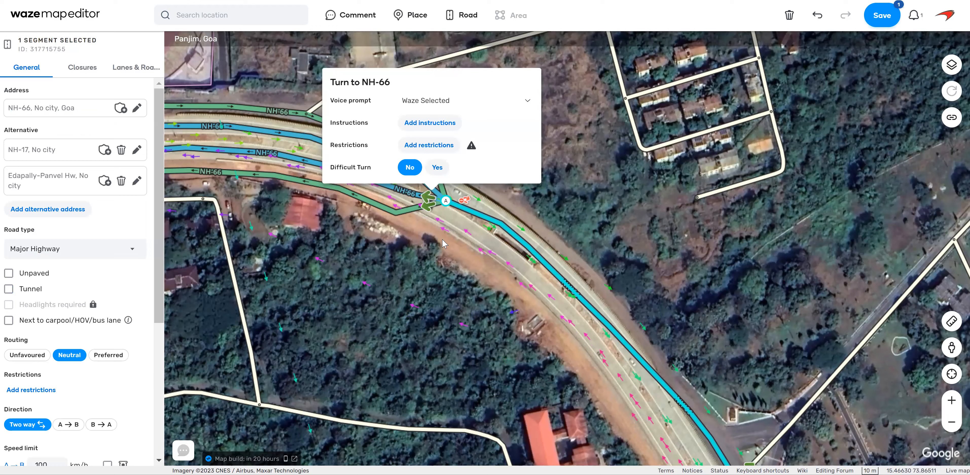
click(419, 178)
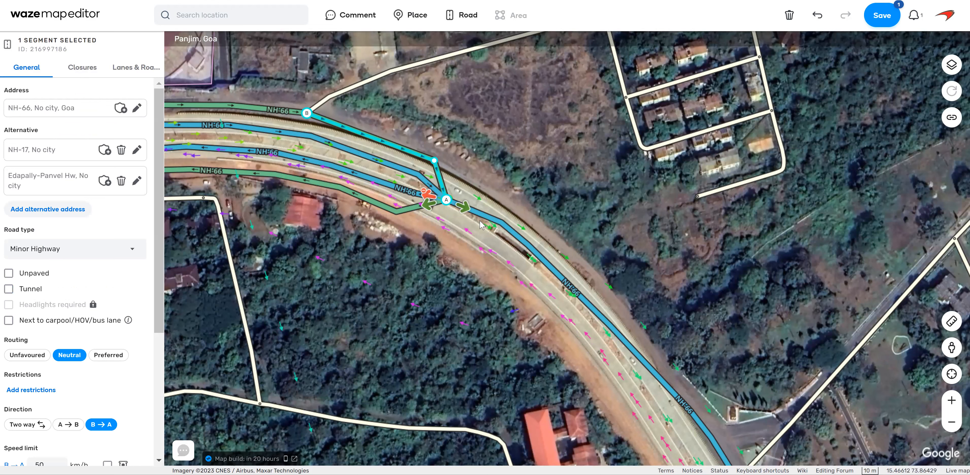
click(882, 15)
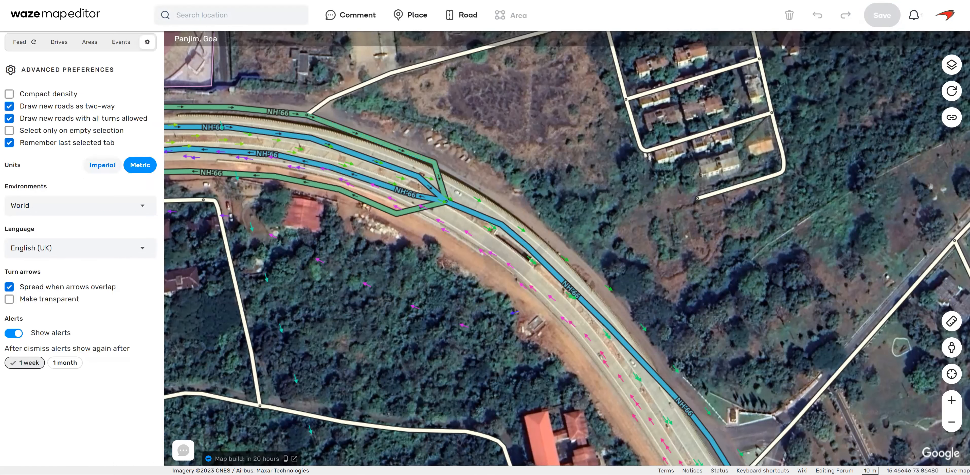
Select the three connected NH-66 segments southeast of the carriageway junction and set their direction to one-way A→B.
drag(558, 229, 575, 267)
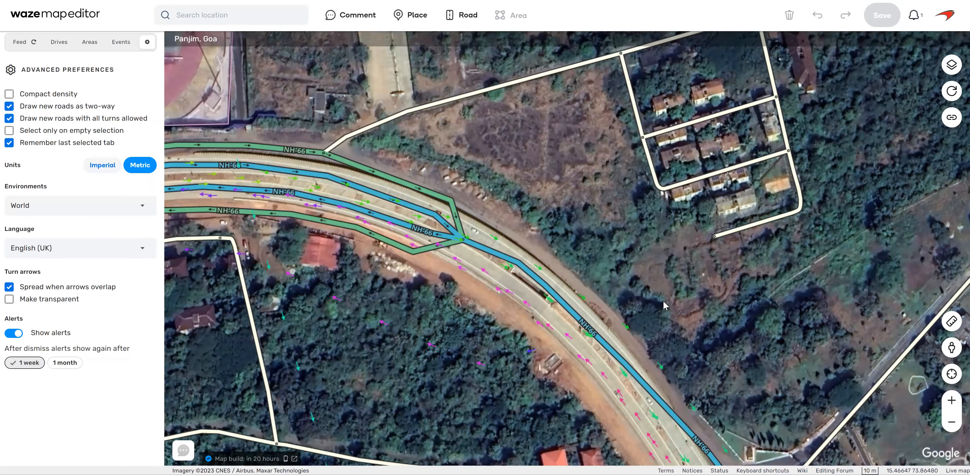
drag(603, 239, 585, 180)
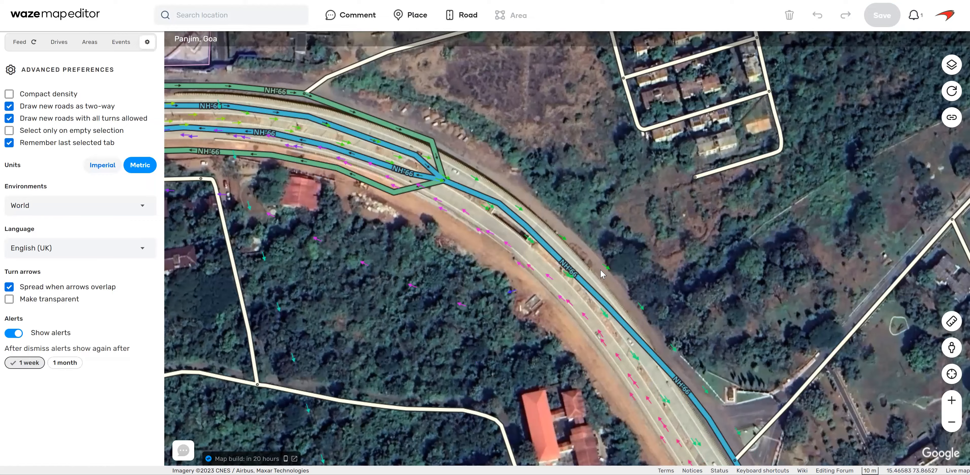
click(585, 279)
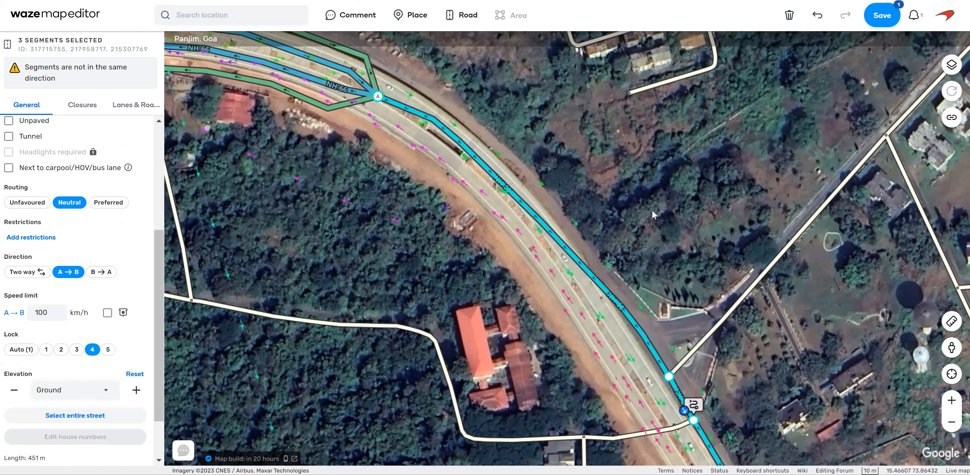
drag(658, 222, 659, 236)
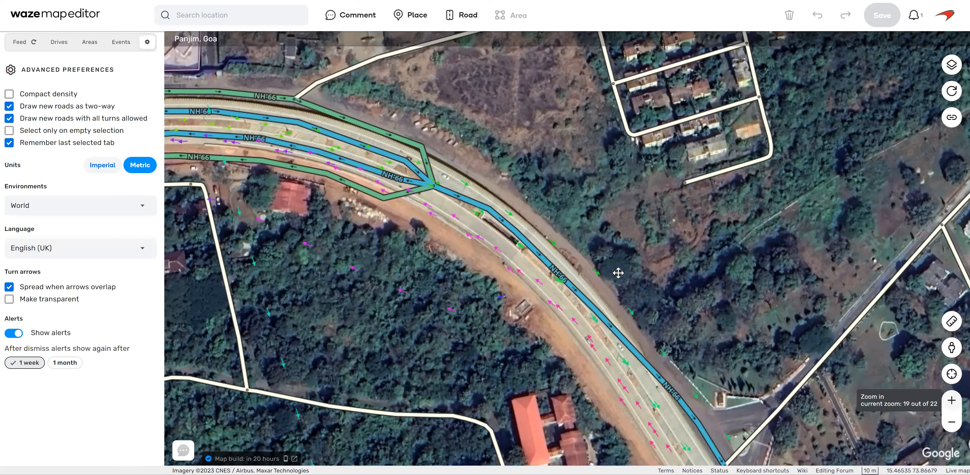
Detach the northern NH-66 Minor Highway segment from the junction and realign it southeast along the northern service road.
scroll(533, 213, up, 1)
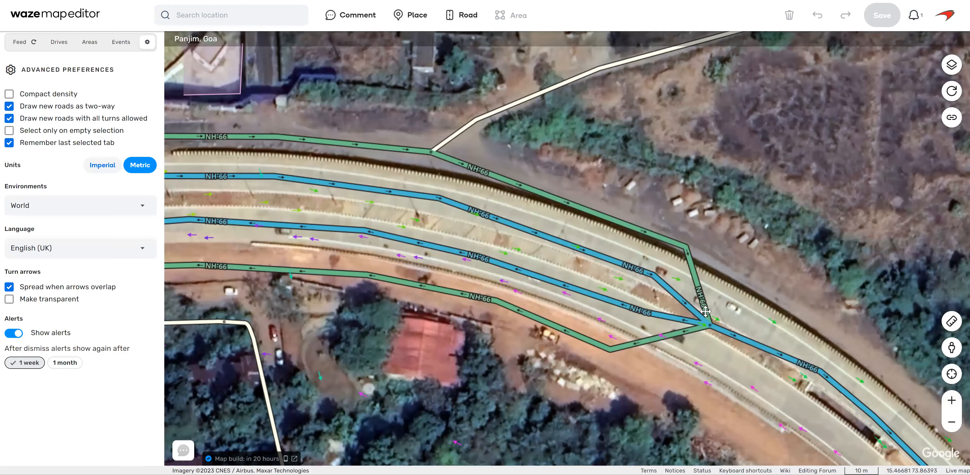
click(702, 311)
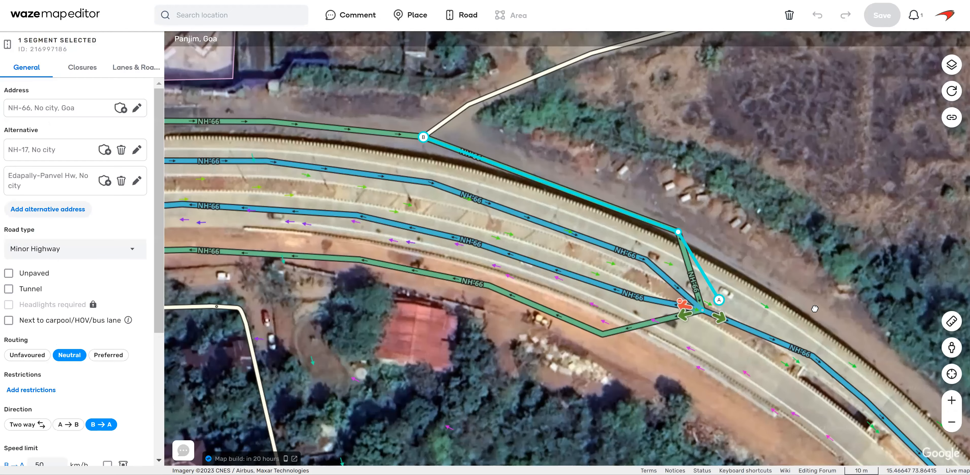
drag(871, 349, 883, 360)
drag(788, 308, 791, 296)
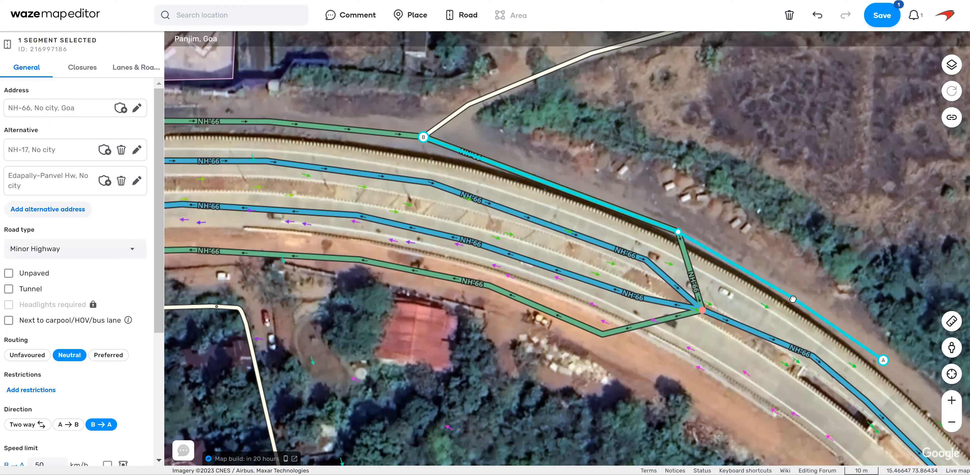
drag(679, 234, 675, 228)
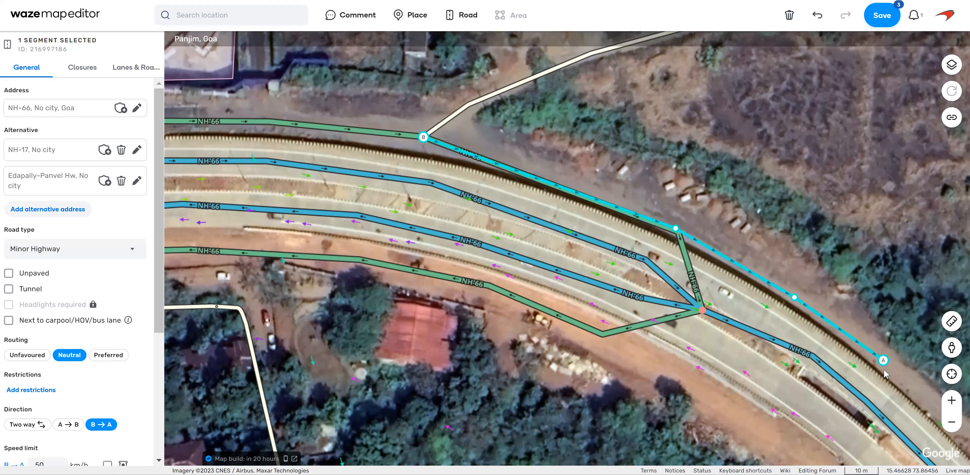
Detach the southern NH-66 Minor Highway segment from the junction and realign it southeast along the southern roadside.
drag(607, 133, 602, 115)
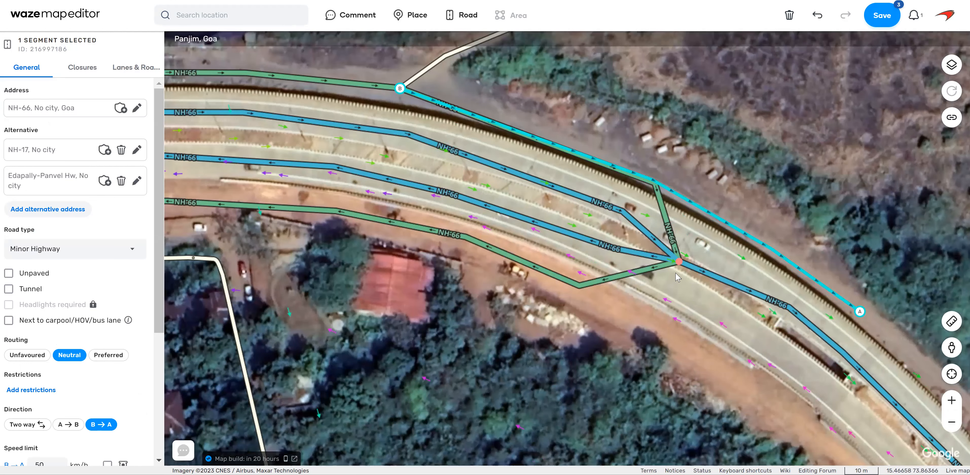
click(675, 263)
drag(768, 377, 778, 413)
drag(688, 363, 692, 345)
click(660, 288)
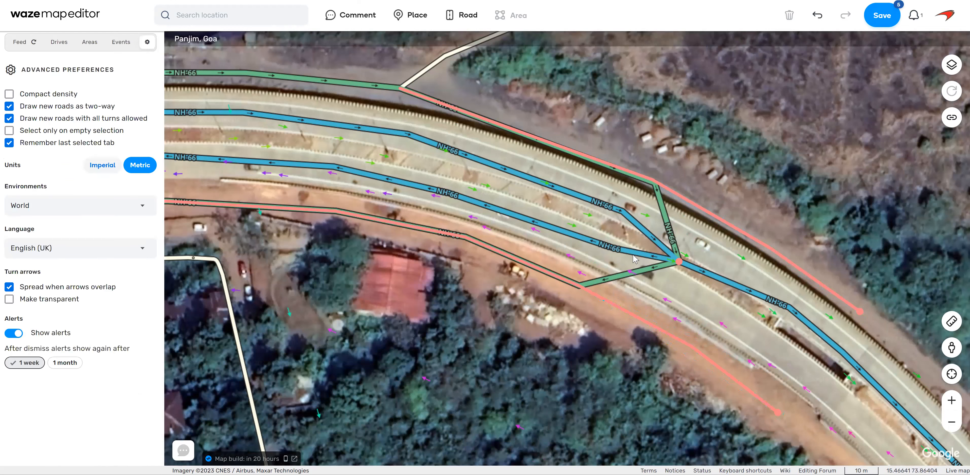
Detach the westbound NH-66 Major Highway segment from the junction and reshape its end along the westbound carriageway.
drag(679, 262, 805, 369)
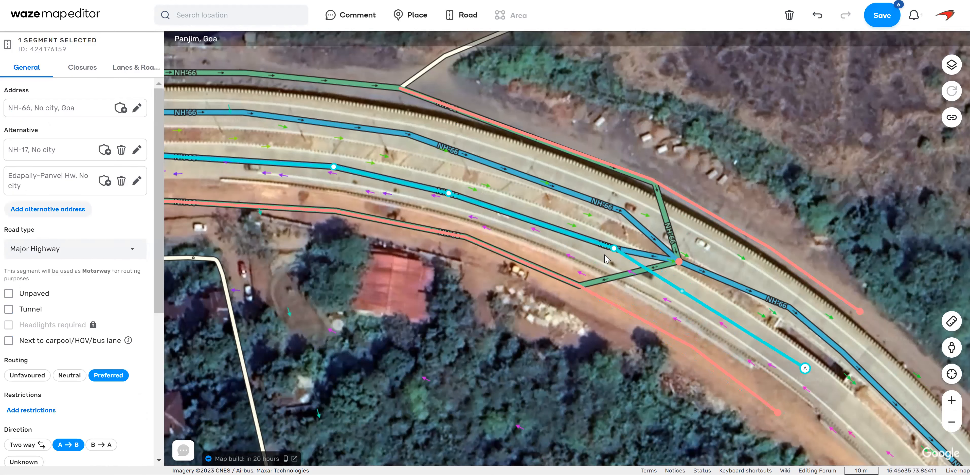
drag(614, 248, 629, 257)
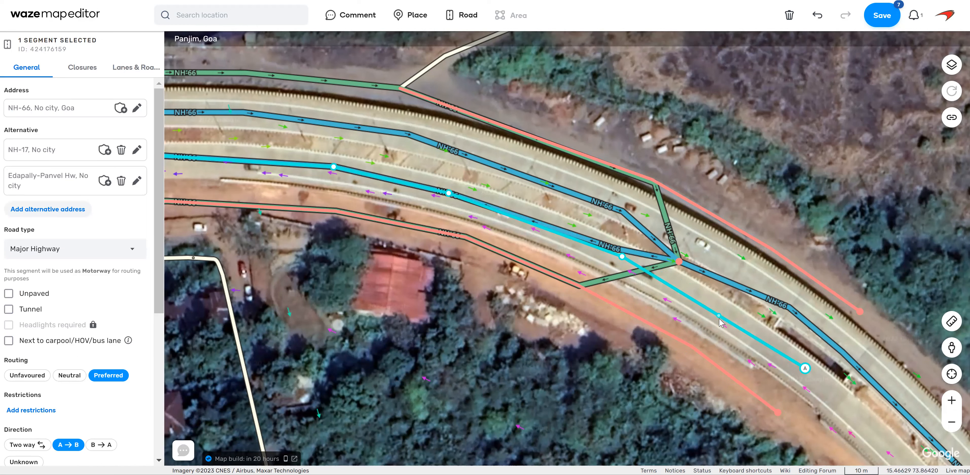
drag(715, 313, 746, 326)
Extend the westbound NH-66 segment farther southeast and bend the eastbound NH-66 segment toward its carriageway near the side street.
drag(821, 365, 642, 262)
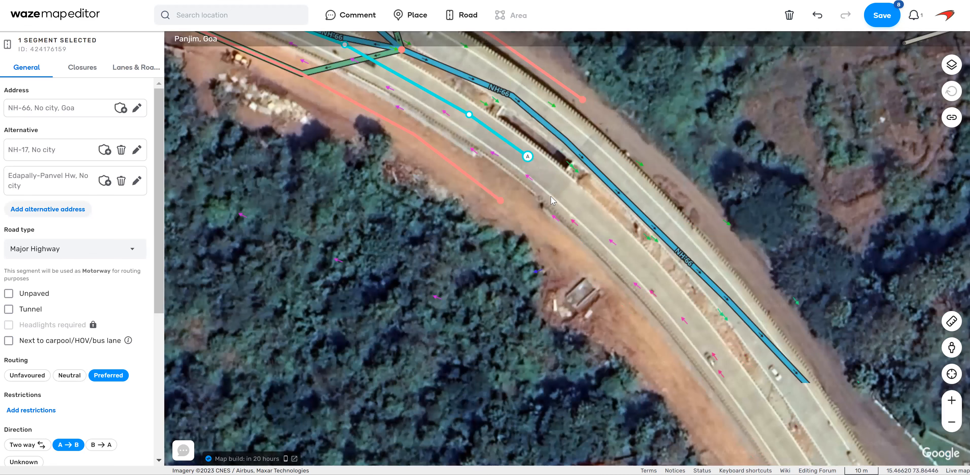
drag(549, 186, 554, 179)
drag(677, 175, 726, 235)
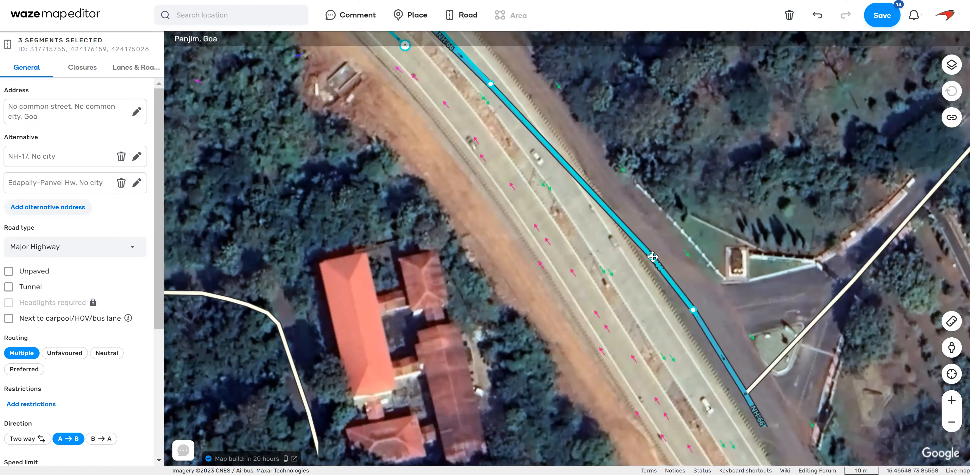
drag(612, 254, 612, 255)
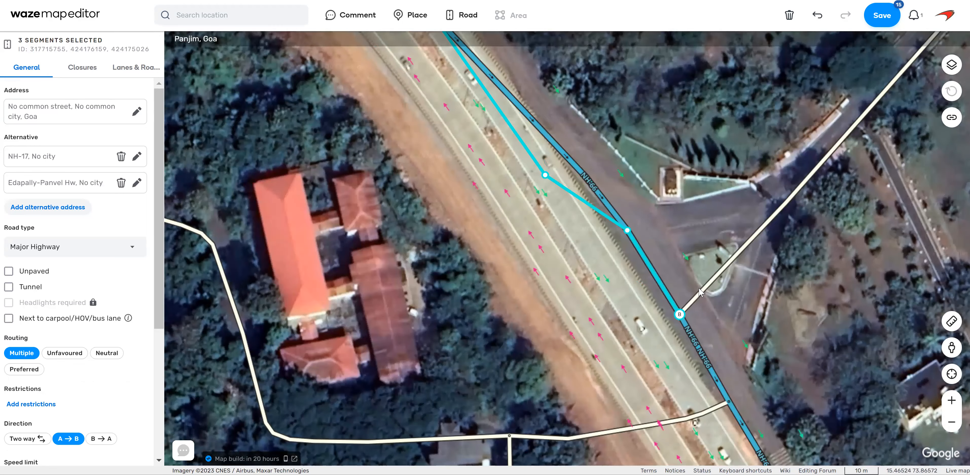
Detach the Panjim side street from NH-66 and pull its end back to the walled entrance northeast of the highway.
click(700, 289)
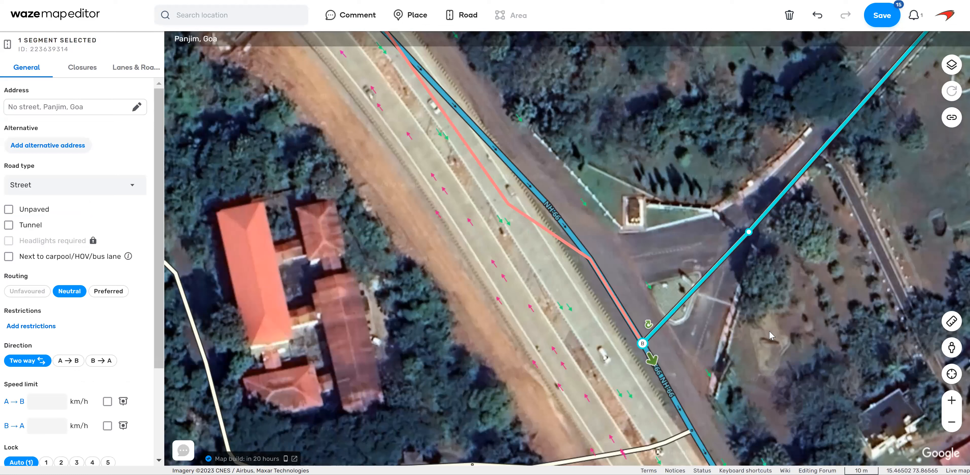
drag(765, 343, 762, 315)
drag(737, 234, 737, 234)
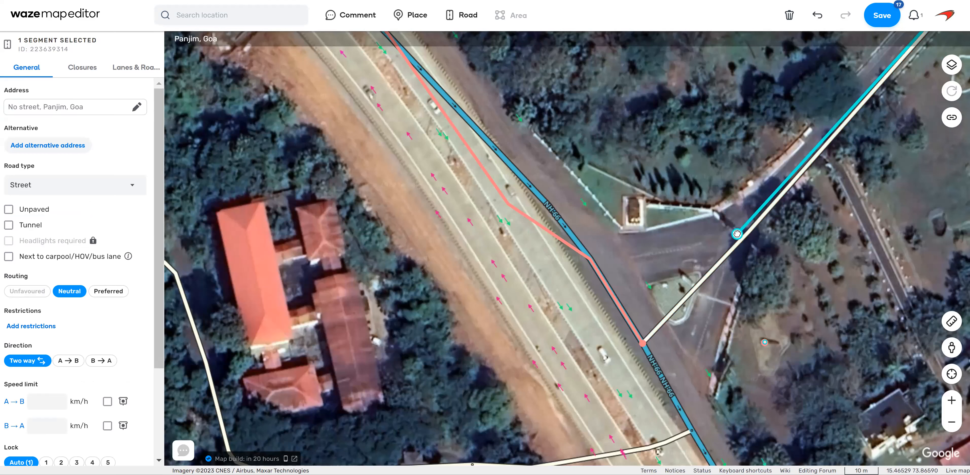
Remove the extra geometry points from the Bambolim side street crossing NH-66 and pull its end back to the highway's western edge.
drag(812, 399, 778, 199)
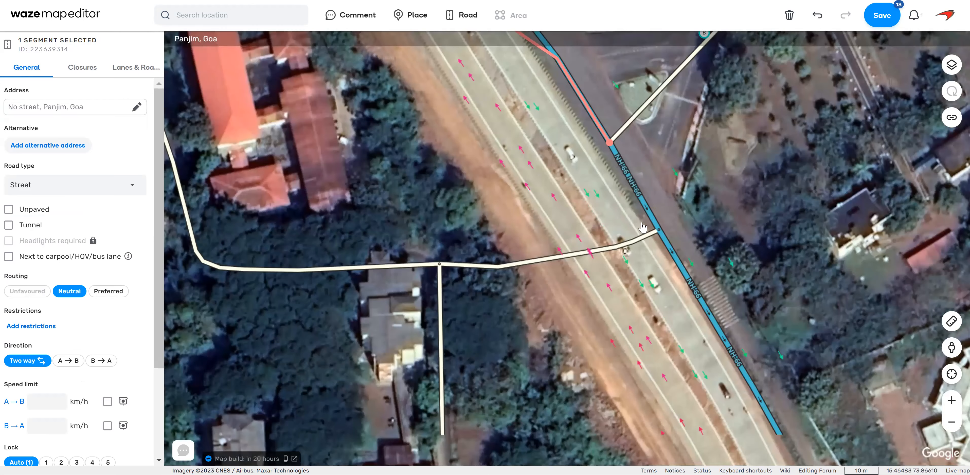
click(622, 225)
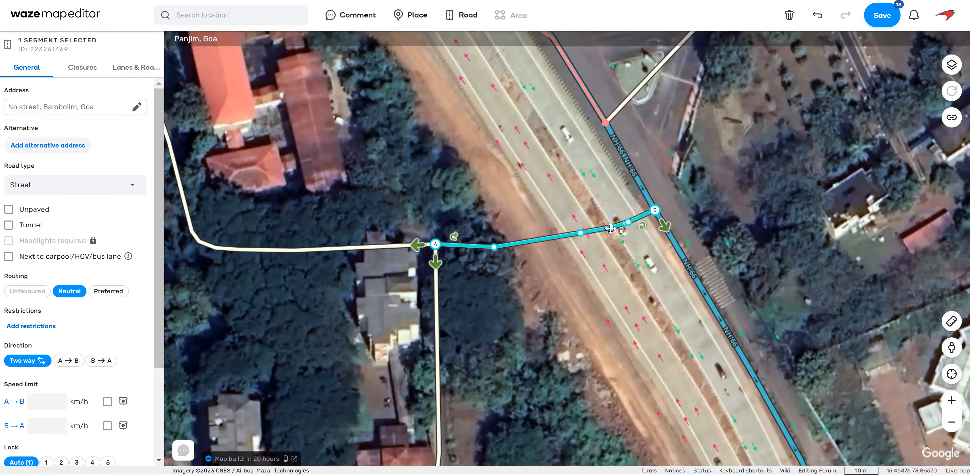
key(d)
key(d)
double_click(579, 232)
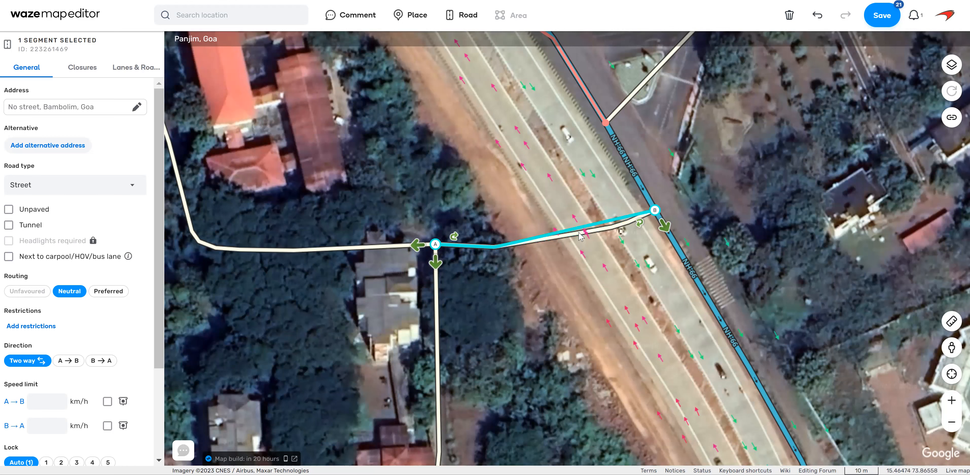
drag(654, 210, 527, 241)
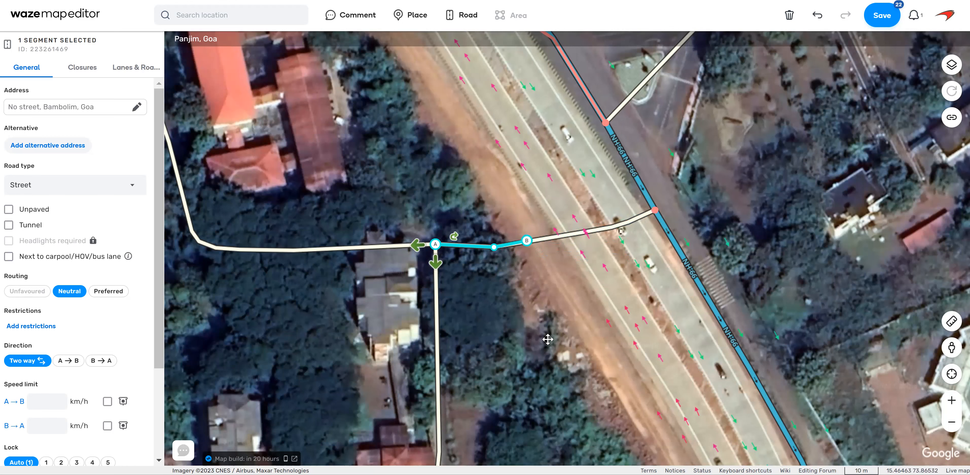
Move the two NH-66 Major Highway junctions near the detached side streets onto the eastern carriageway.
drag(548, 340, 680, 452)
drag(556, 276, 474, 342)
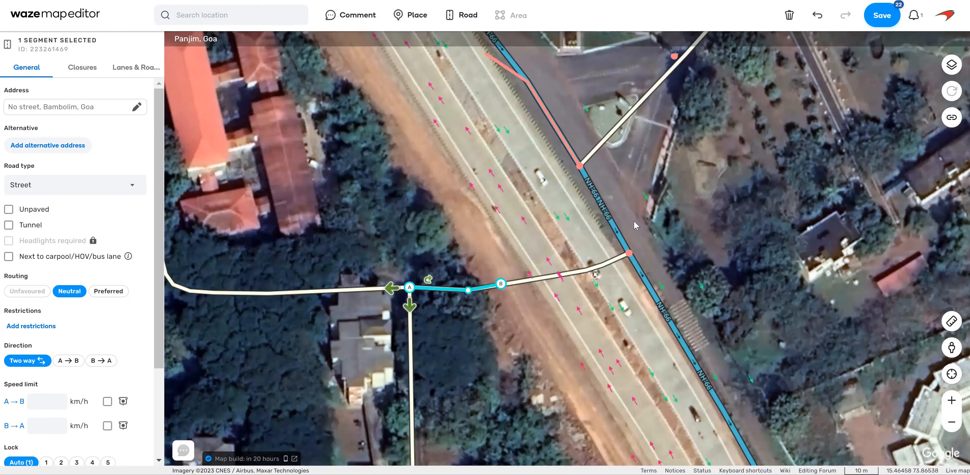
drag(712, 135, 693, 213)
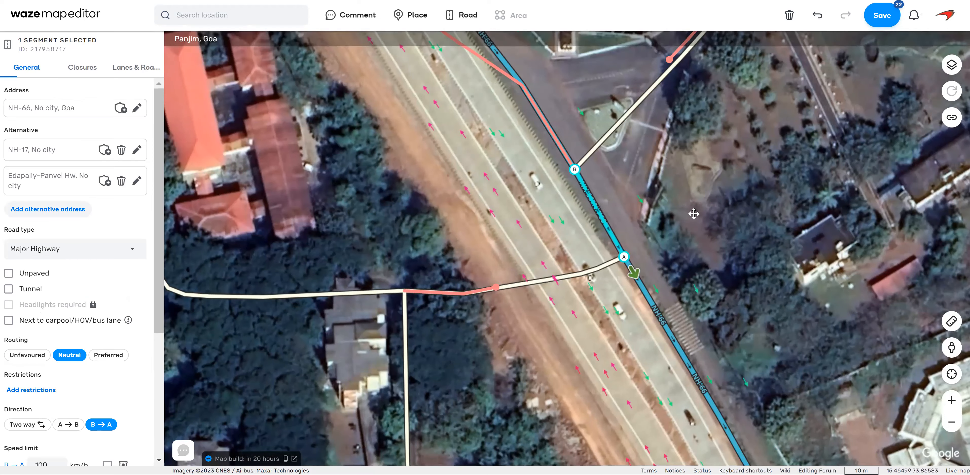
drag(536, 238, 573, 265)
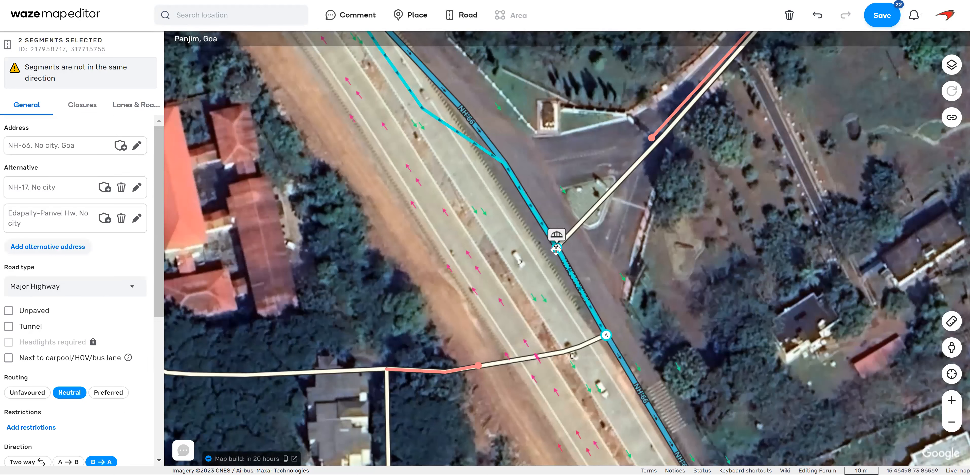
drag(552, 261, 550, 267)
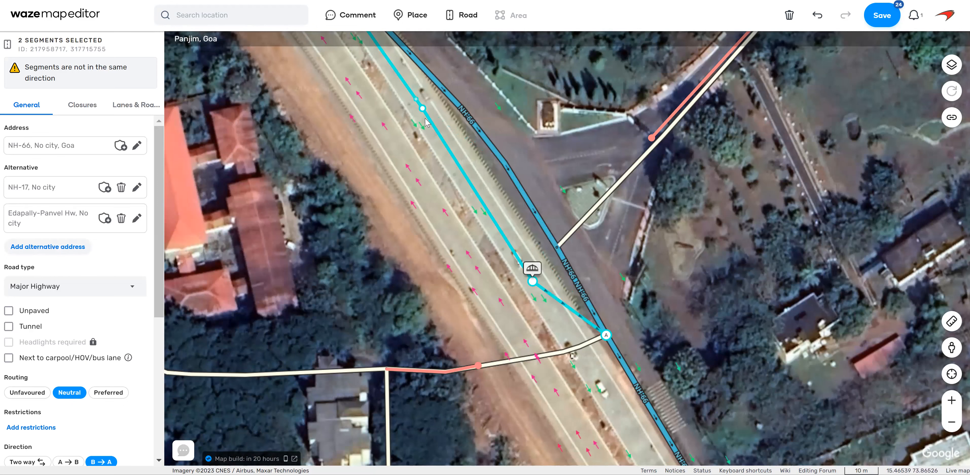
drag(696, 342, 662, 174)
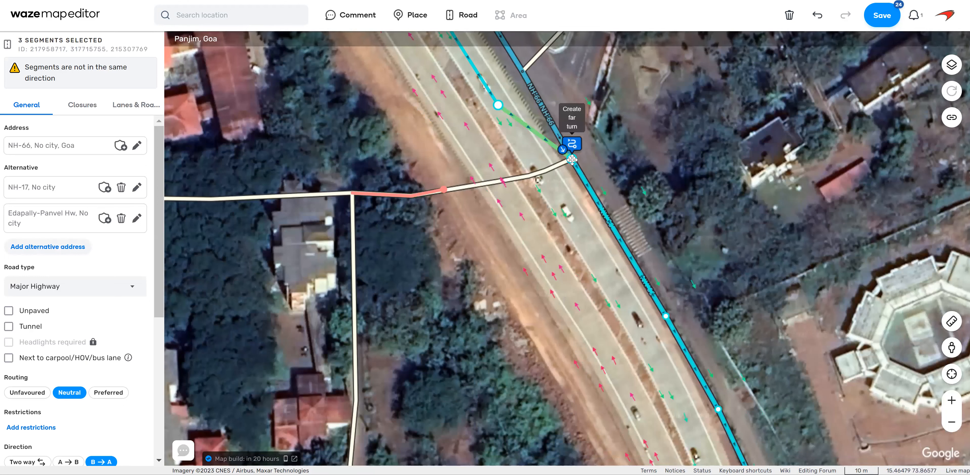
drag(571, 164, 592, 256)
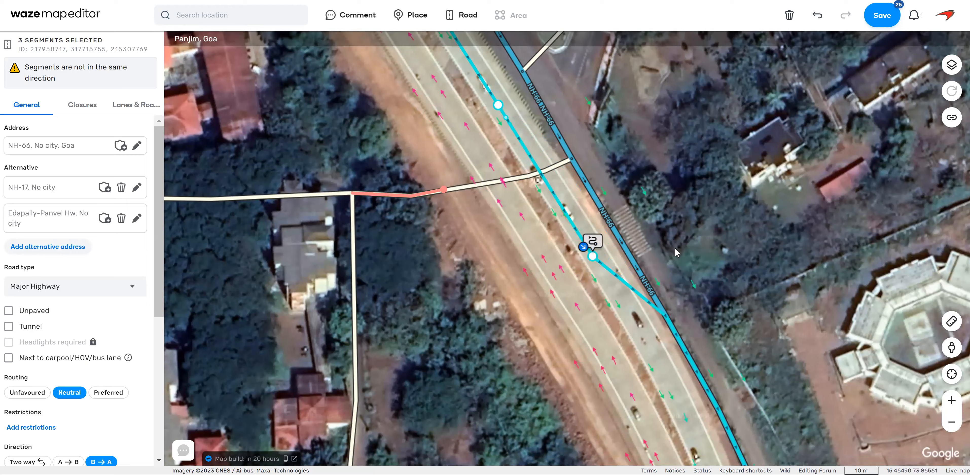
Bend the next NH-66 segment south along the eastern carriageway and remove its surplus geometry point on the old alignment.
drag(683, 212, 666, 101)
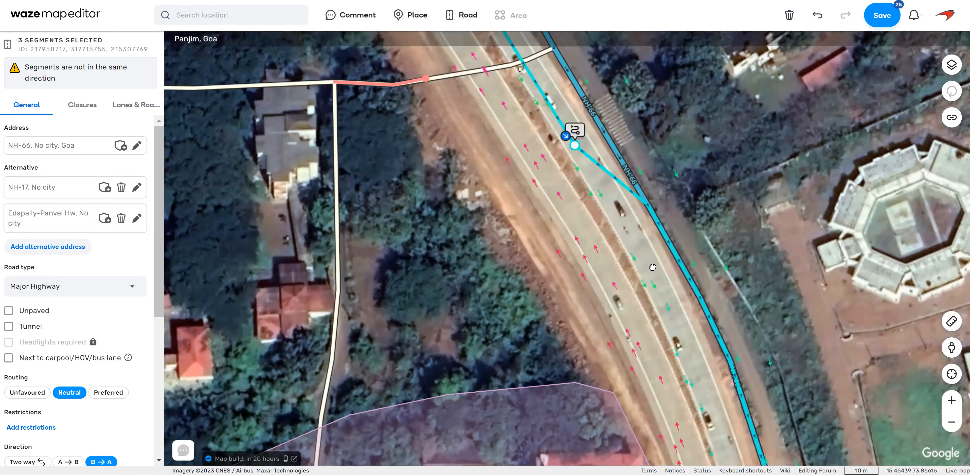
drag(700, 300, 691, 355)
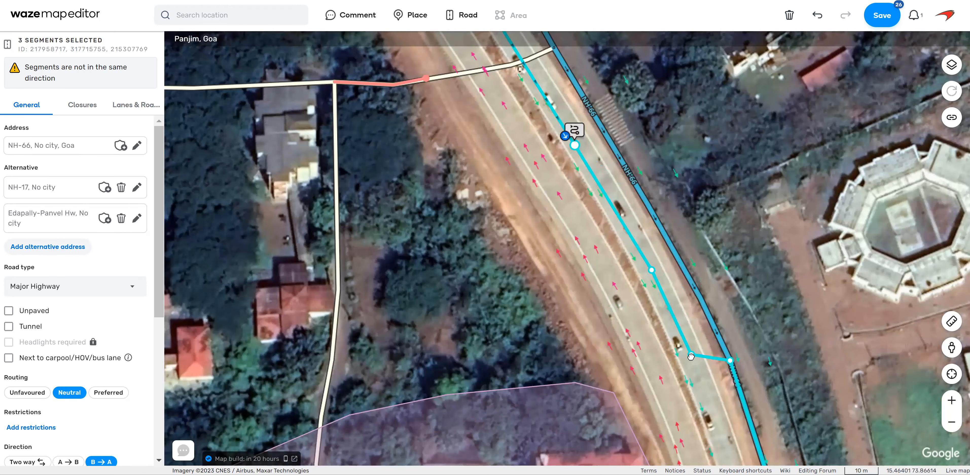
drag(770, 188, 765, 147)
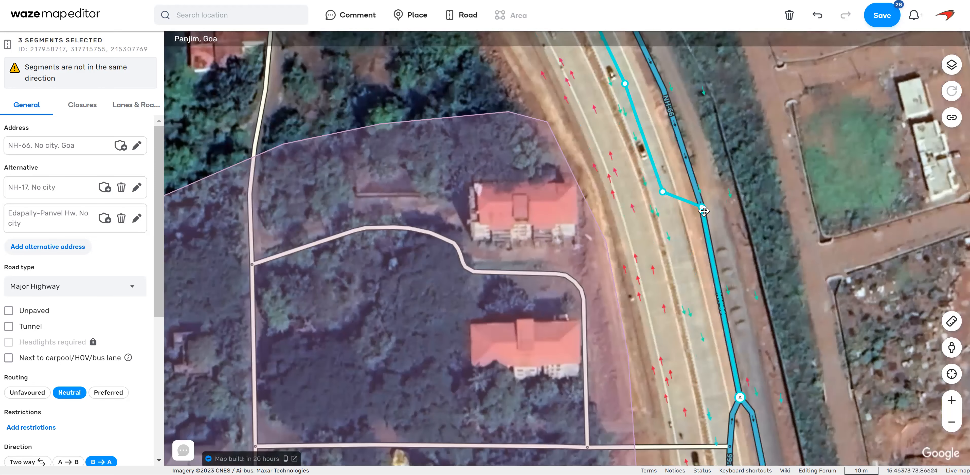
key(d)
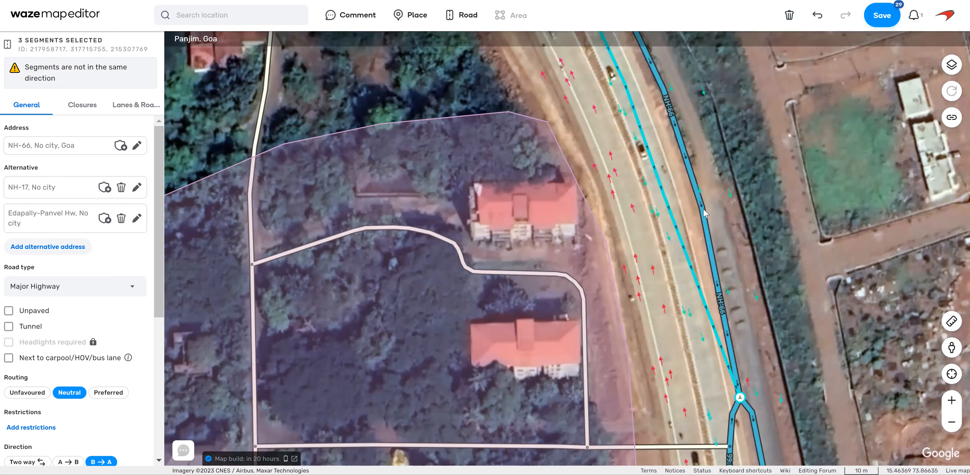
Detach the western NH-66 branch from the fork and place its end on the western carriageway to the north.
drag(721, 199, 783, 318)
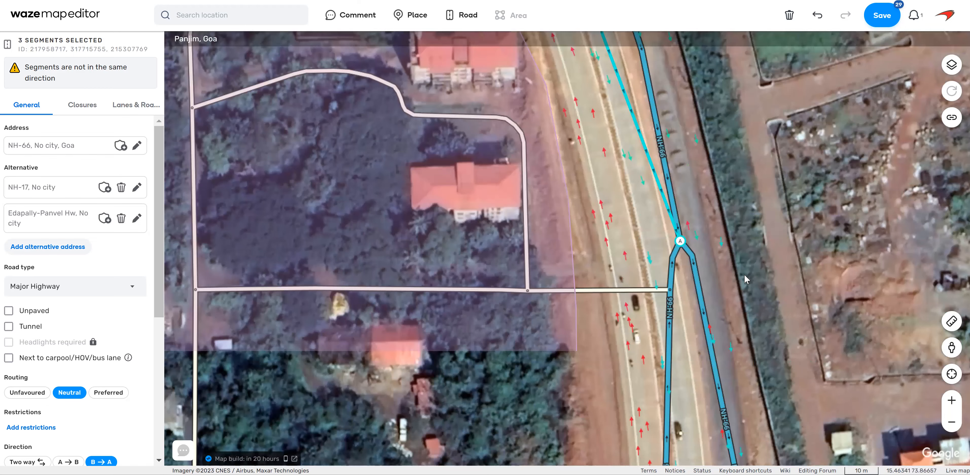
drag(744, 274, 742, 273)
drag(751, 242, 768, 266)
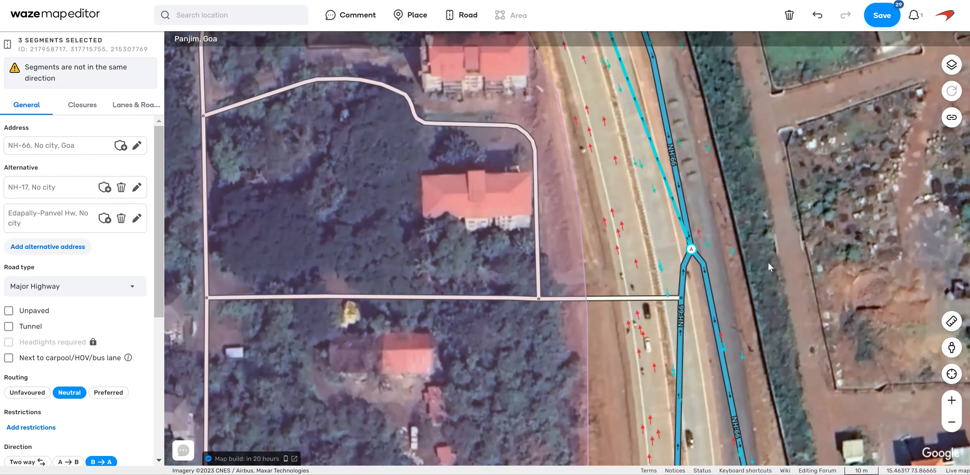
click(686, 280)
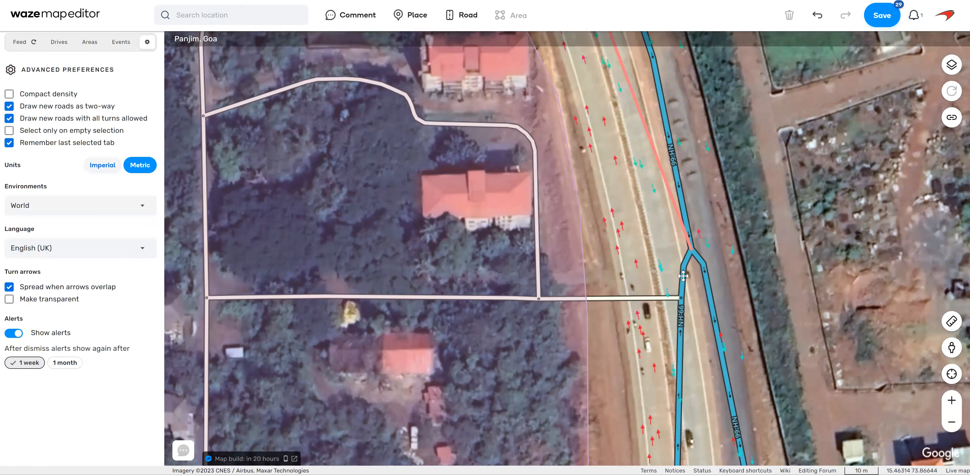
click(683, 276)
drag(691, 249, 624, 158)
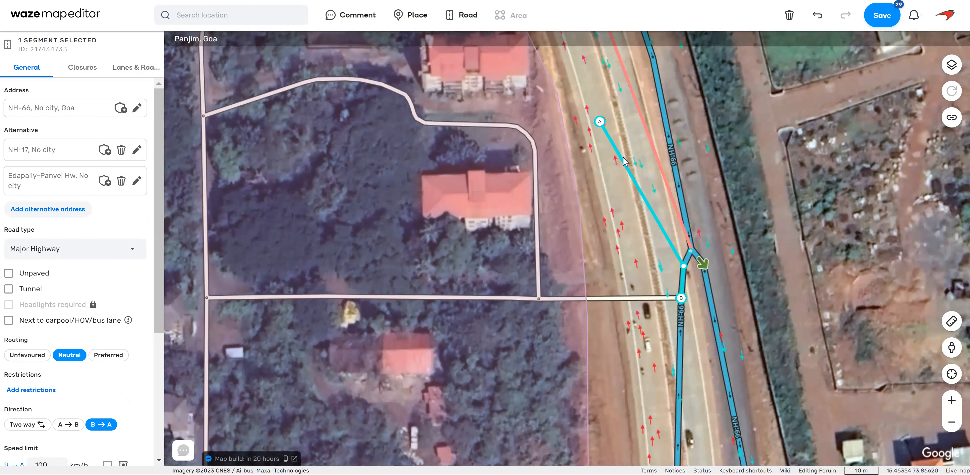
Straighten the detached NH-66 branch along the western carriageway and move its side street junction onto that carriageway.
click(701, 263)
drag(683, 266, 622, 216)
drag(680, 298, 630, 269)
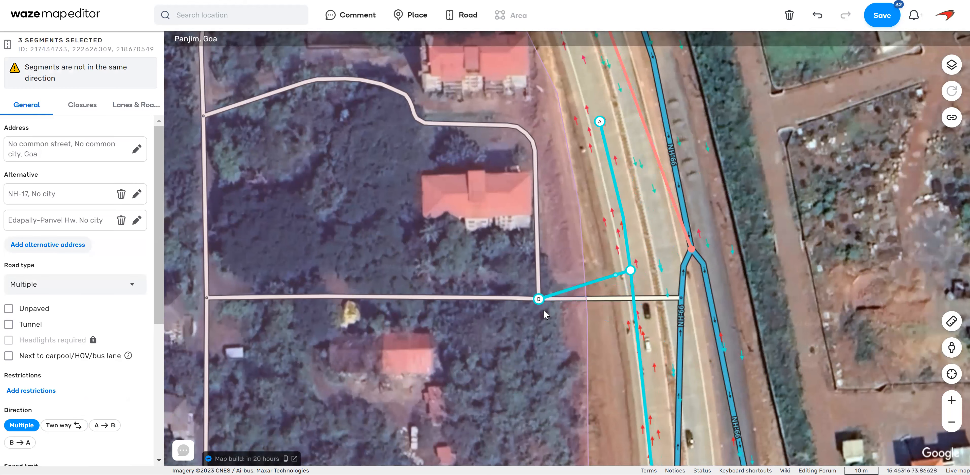
Remove extra geometry from the side street and reposition the street junction west of NH-66 in line with the moved highway junction.
click(605, 376)
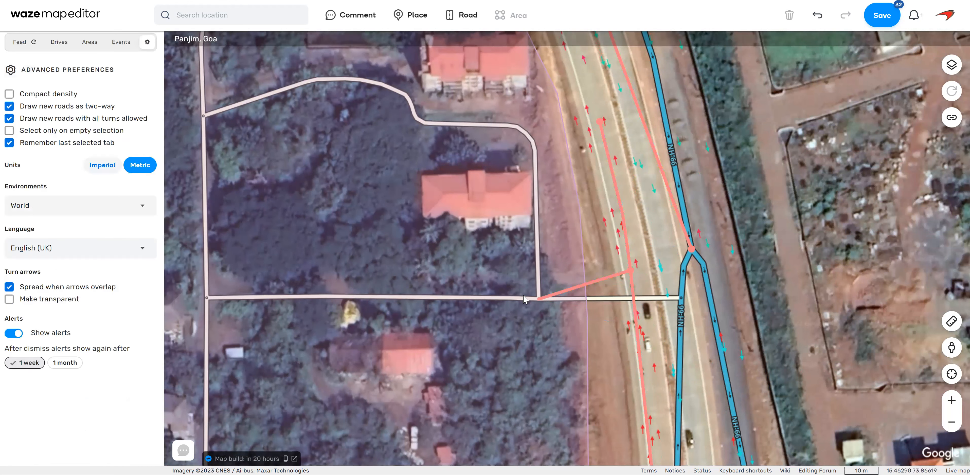
click(539, 299)
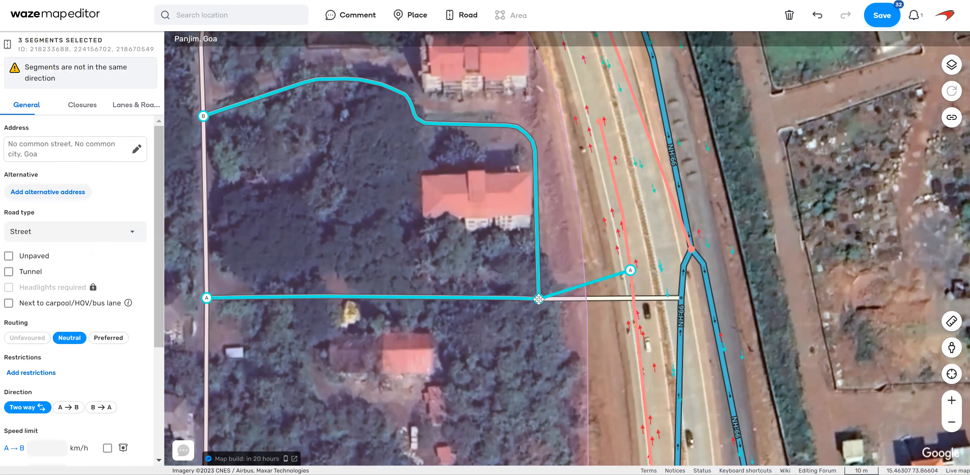
drag(539, 298, 586, 380)
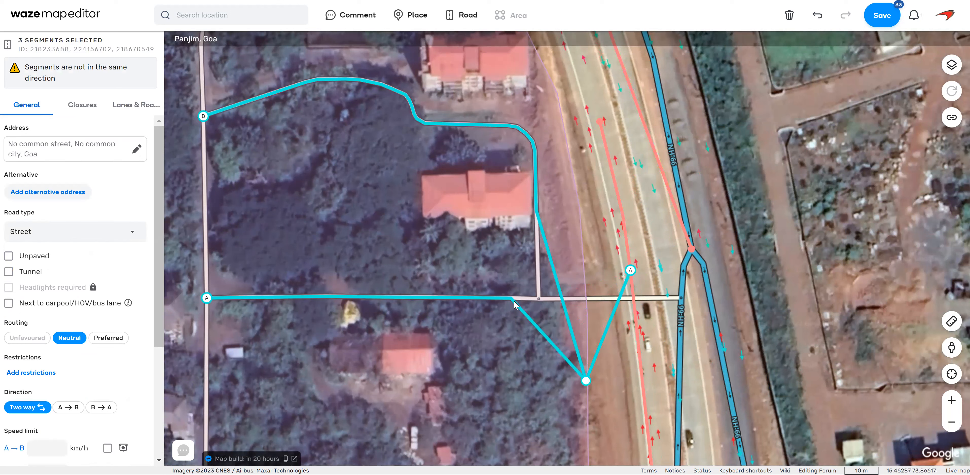
key(d)
drag(586, 381, 572, 365)
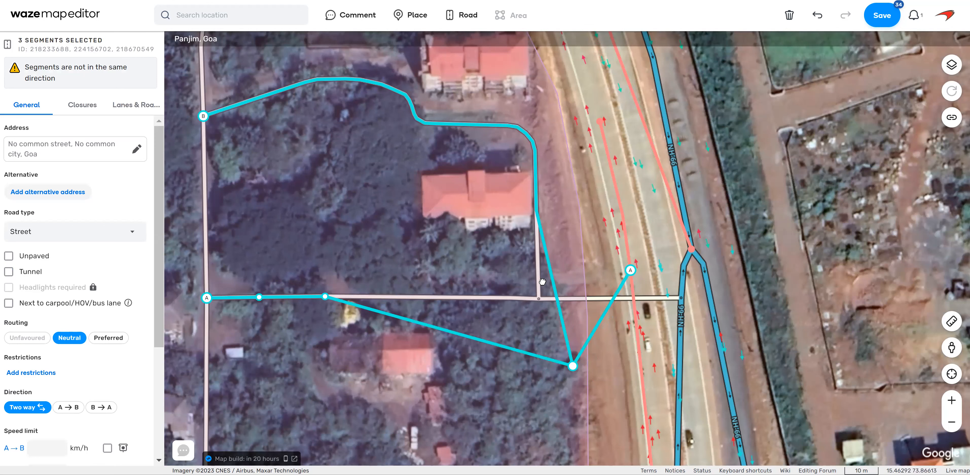
drag(542, 280, 541, 282)
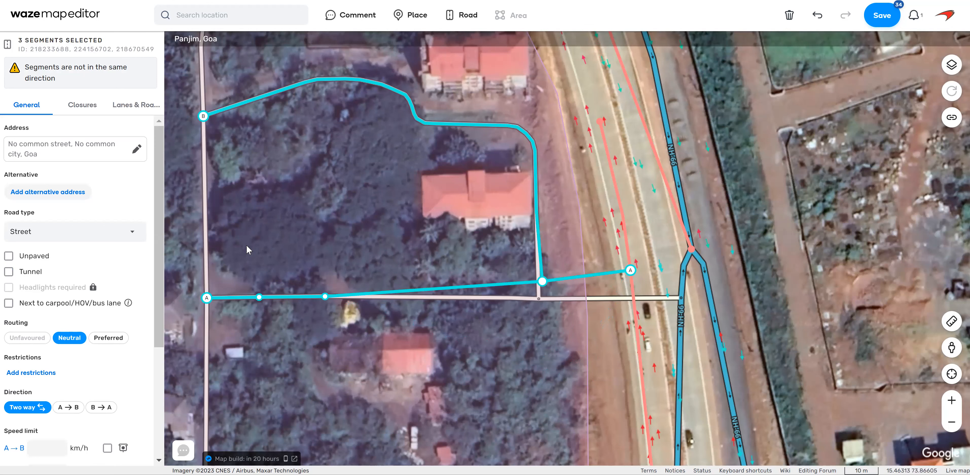
Continue the western NH-66 realignment south to the Way to Type 1 junction and save the edits despite the isolated-segment warnings.
drag(782, 235, 766, 202)
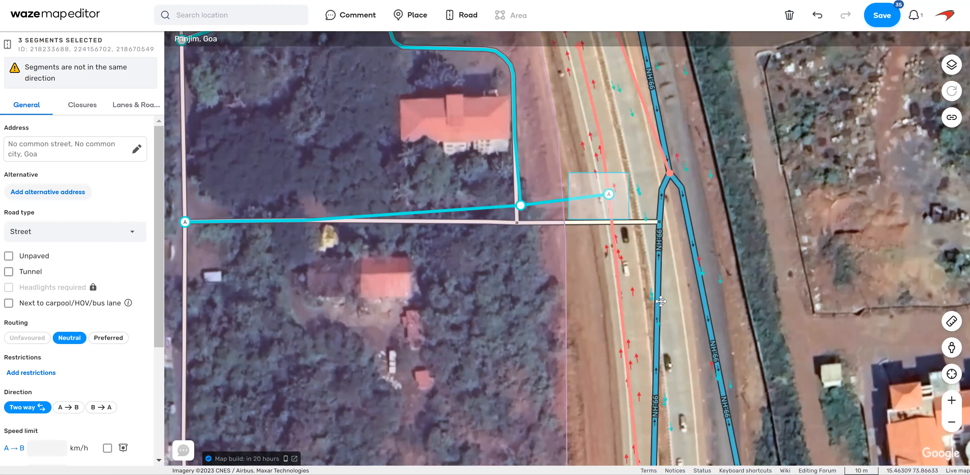
drag(778, 364, 769, 330)
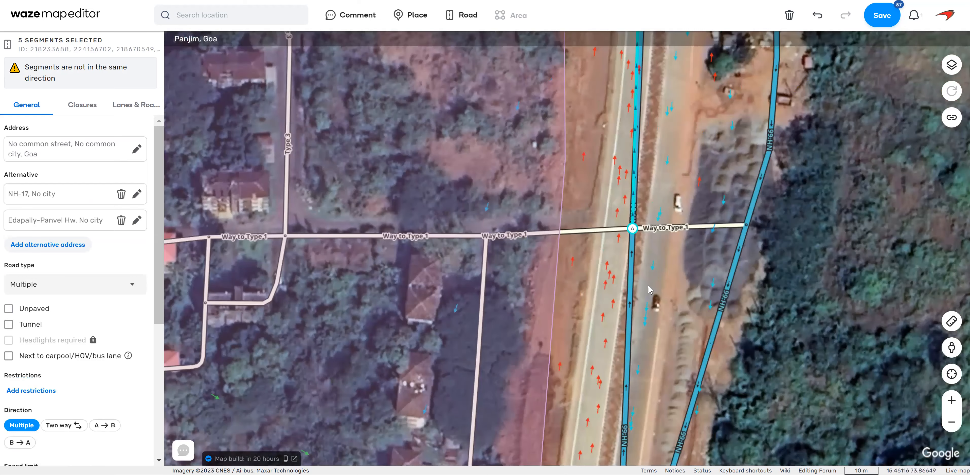
click(701, 227)
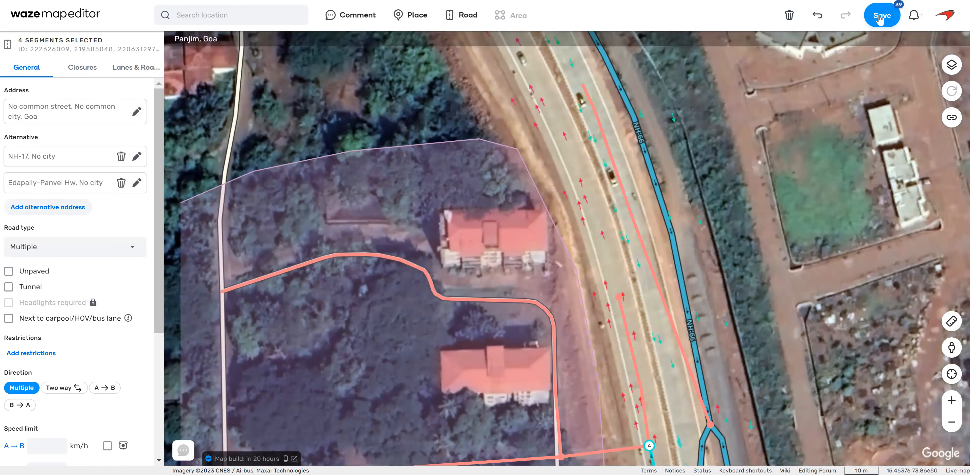
click(879, 19)
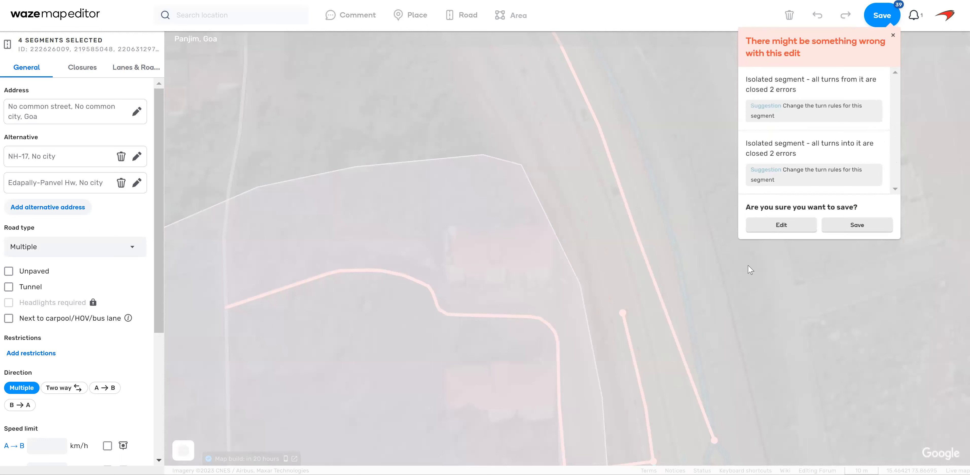
click(857, 225)
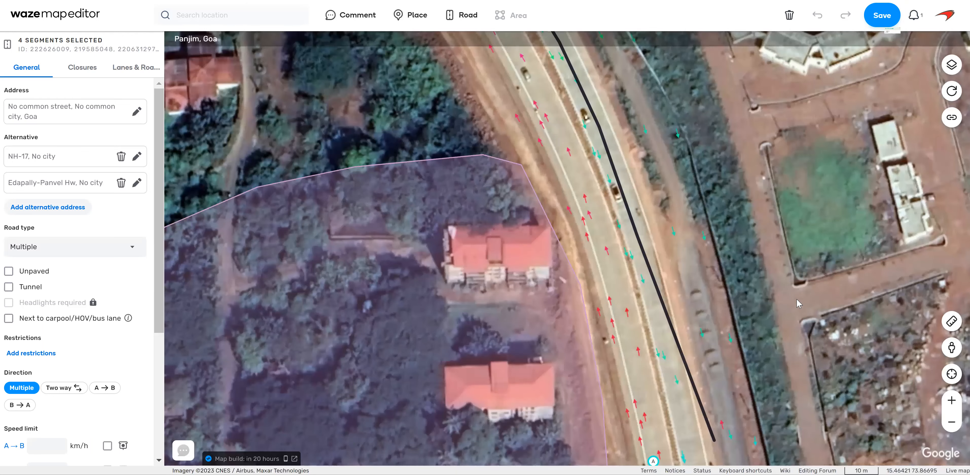
Move the former fork junction of NH-66 onto the eastern carriageway and bend the segment south of it along that carriageway.
drag(777, 384, 743, 145)
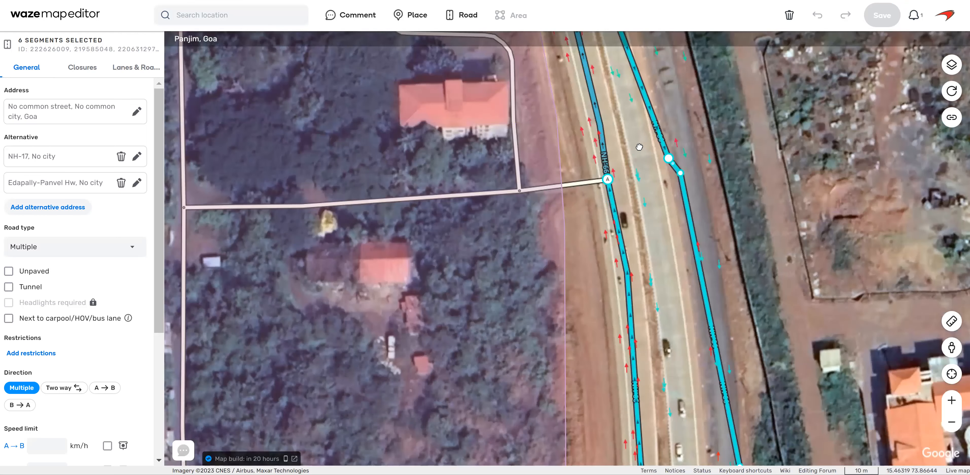
drag(668, 158, 642, 146)
drag(680, 173, 671, 309)
Move the NH-66 junction with the eastern side street onto the eastern carriageway.
drag(796, 326, 800, 164)
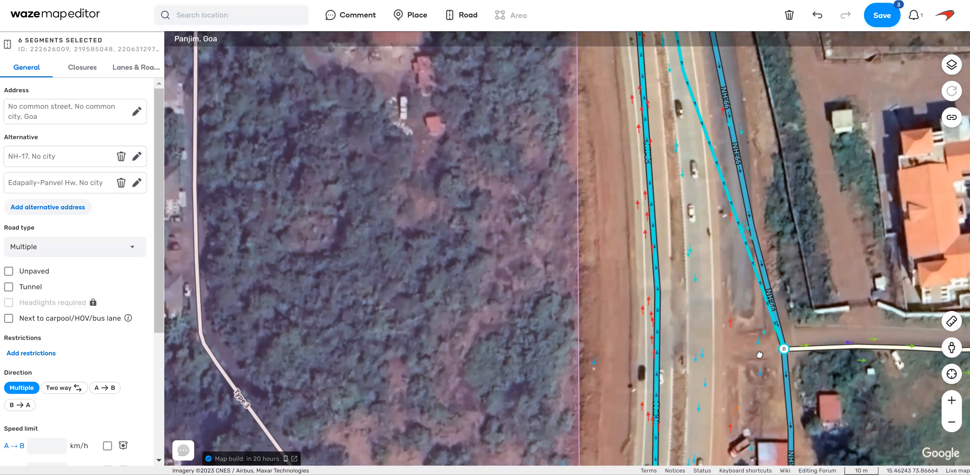
drag(784, 349, 760, 353)
drag(704, 343, 702, 338)
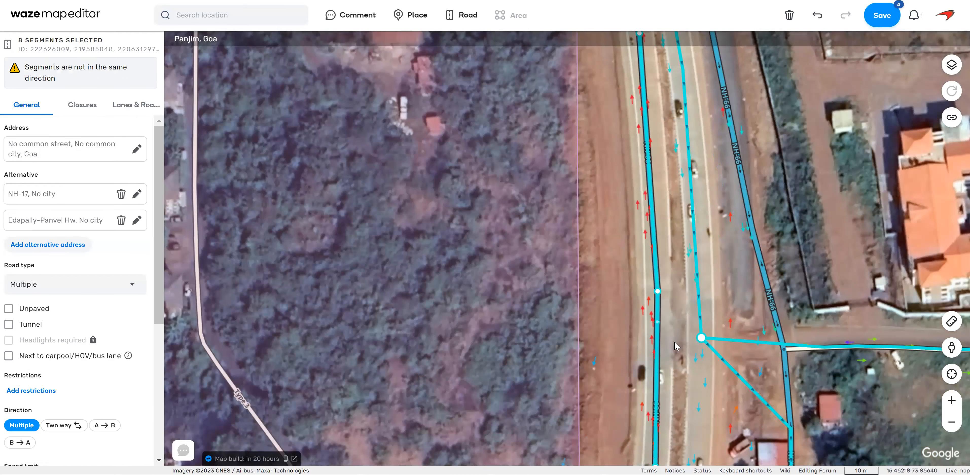
Bend the NH-66 segment north of Way to Type 1 along the eastern carriageway and move its Way to Type 1 junction onto that carriageway.
drag(792, 430, 670, 279)
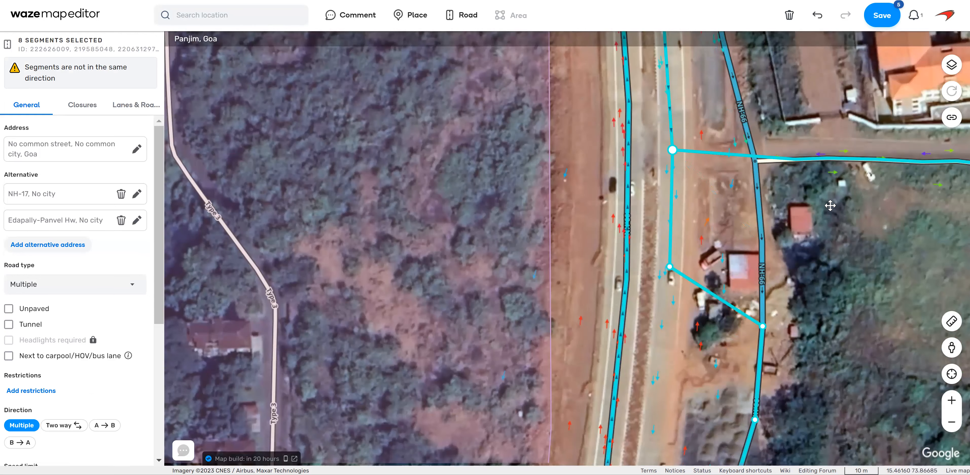
drag(762, 327, 789, 177)
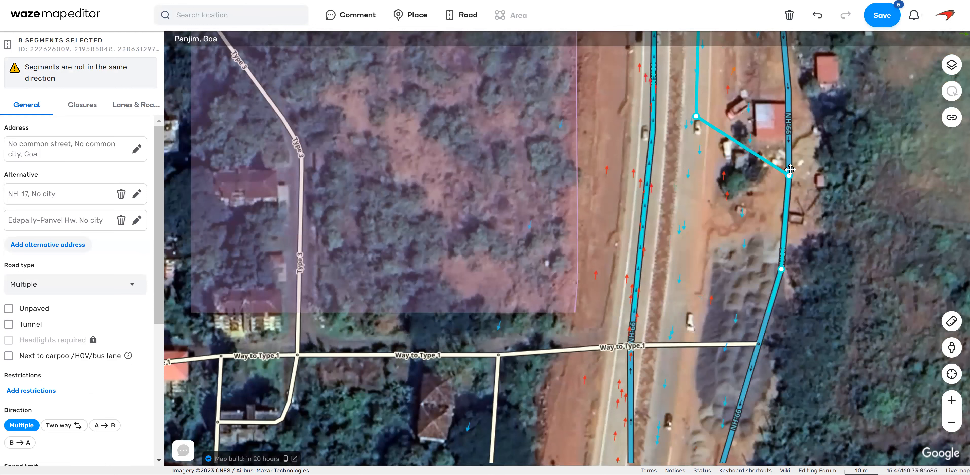
drag(697, 199, 686, 200)
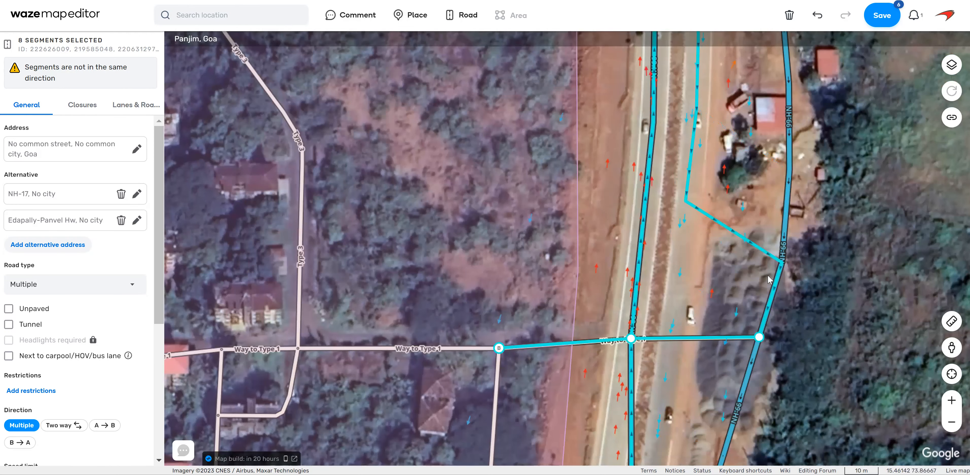
key(d)
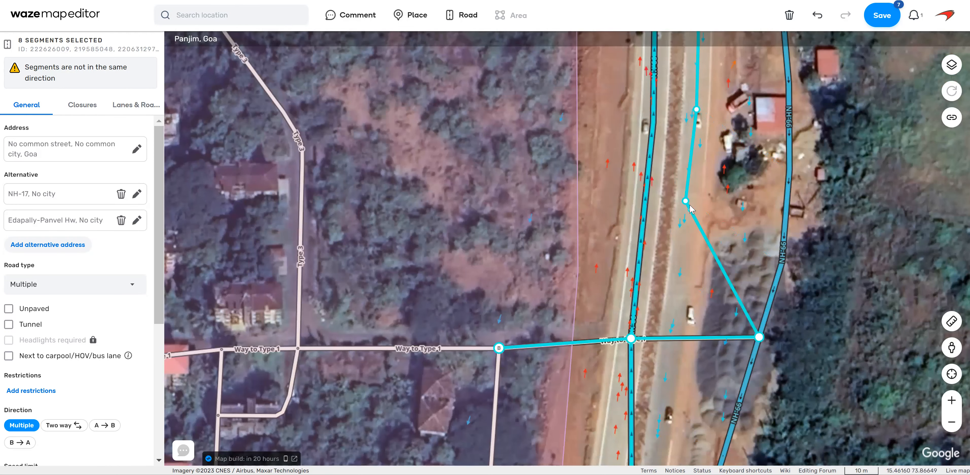
drag(685, 201, 690, 201)
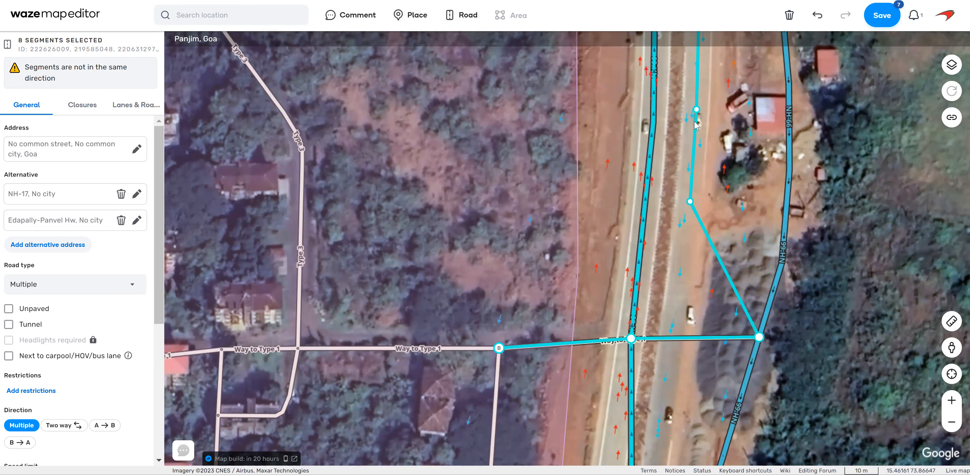
ctrl+click(759, 341)
drag(759, 340, 668, 338)
Move the NH-66 fork junction south of Way to Type 1 to the median and bend the segment north of it onto the western carriageway.
drag(838, 367, 892, 121)
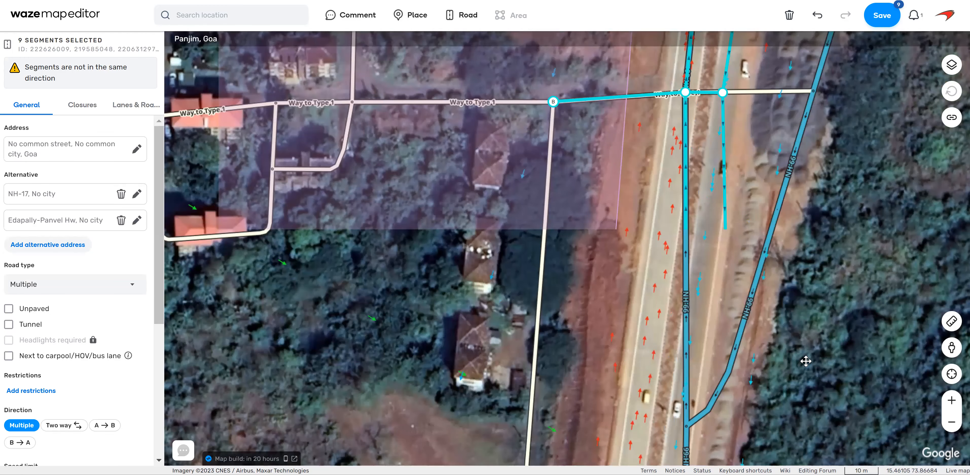
drag(705, 337, 703, 315)
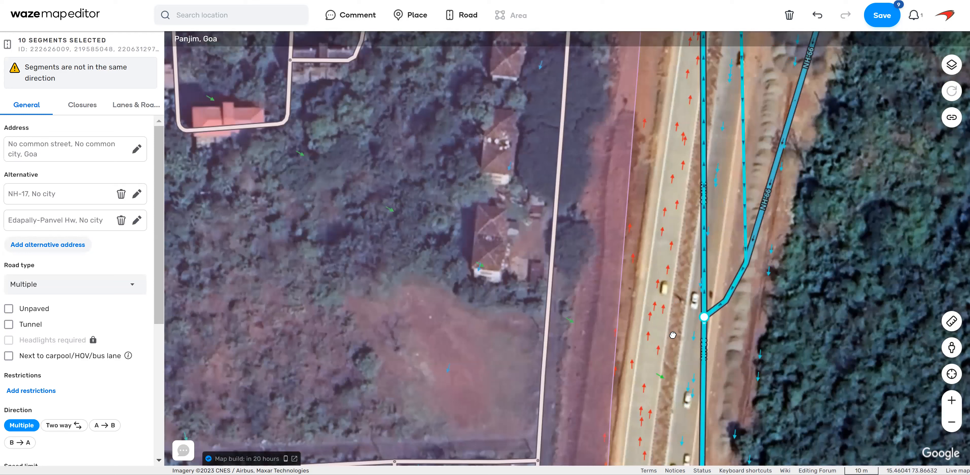
drag(704, 318, 673, 335)
key(d)
drag(746, 262, 661, 289)
drag(786, 268, 783, 311)
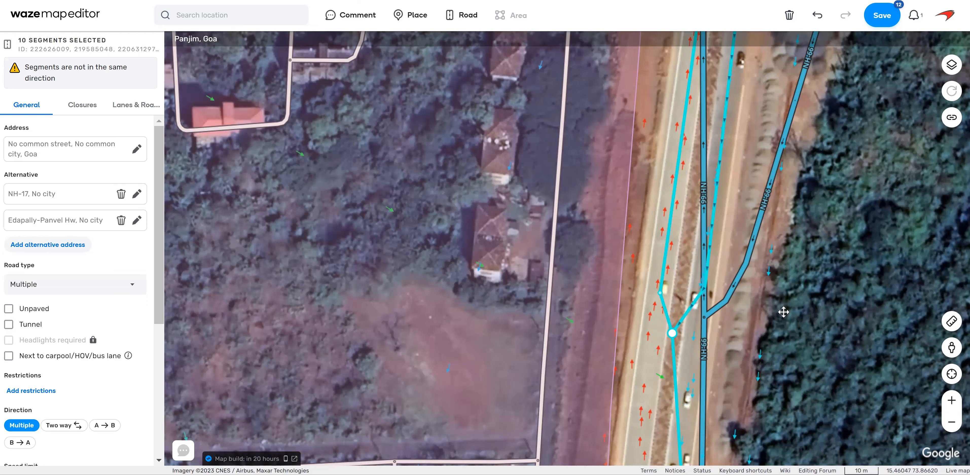
Adjust the eastern boundary of the GMC Complex place beside NH-66, just north of Way to Type 1.
drag(742, 144, 740, 221)
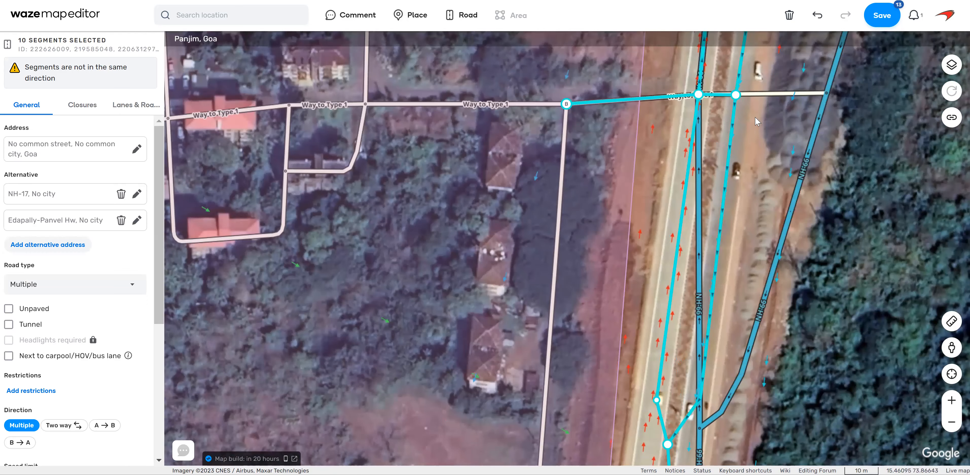
drag(616, 179, 614, 262)
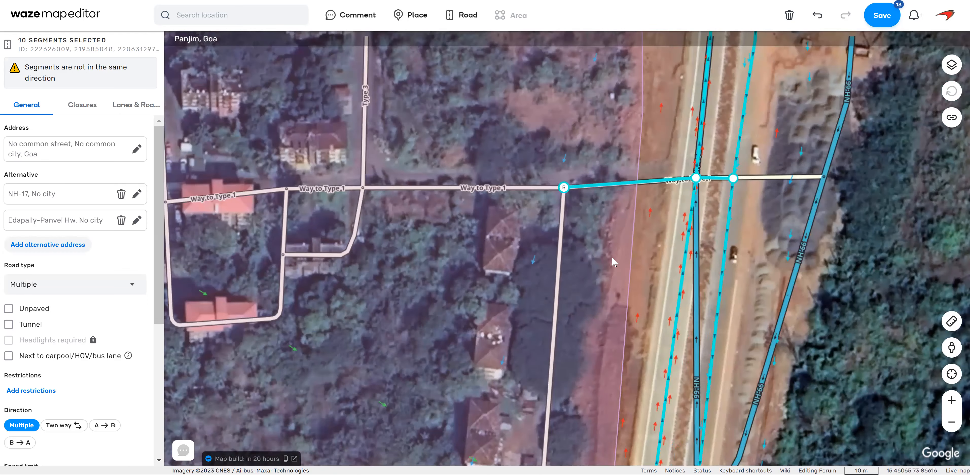
click(627, 109)
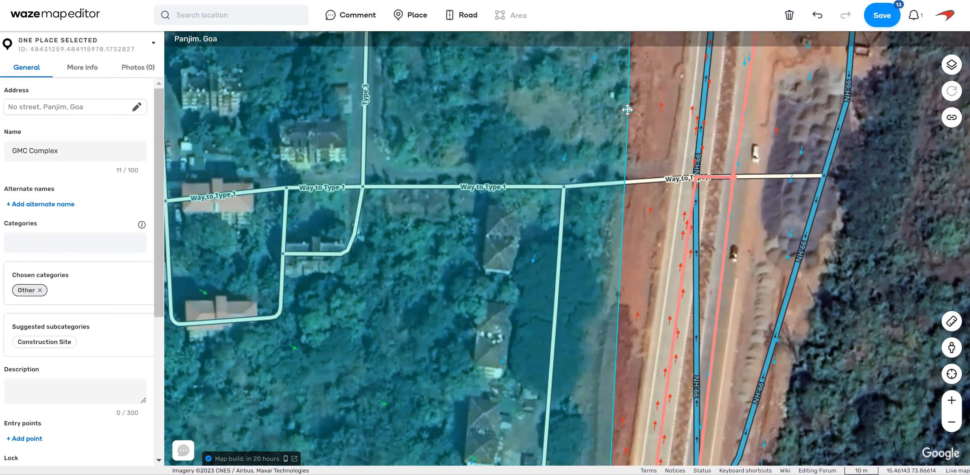
drag(631, 110, 631, 109)
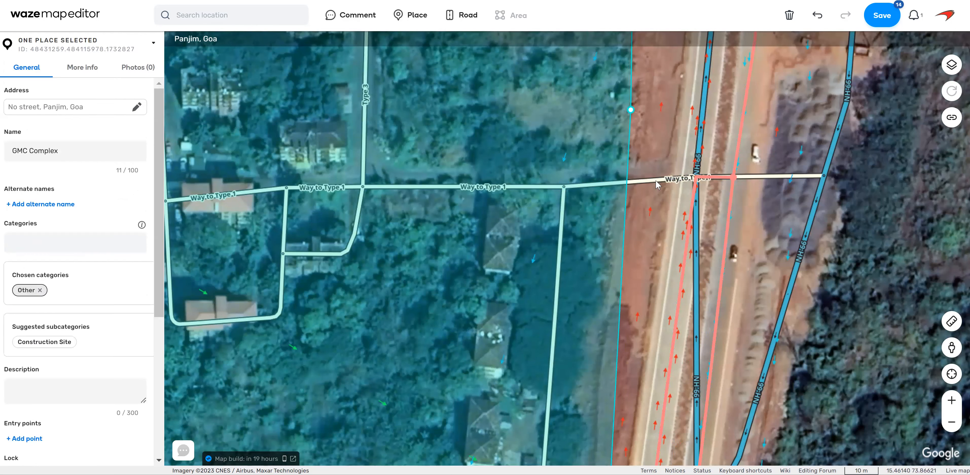
Save the NH-66 segment edits despite the isolated-segment warning.
drag(643, 375, 601, 237)
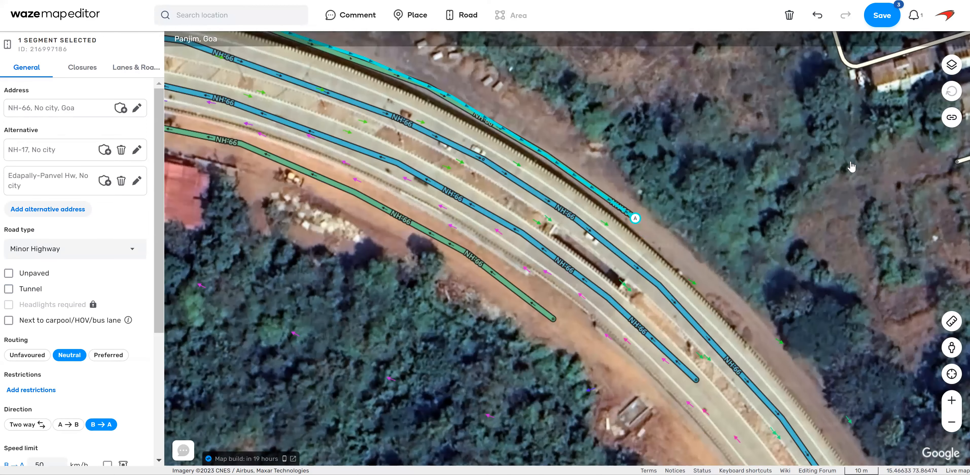
key(ctrl+s)
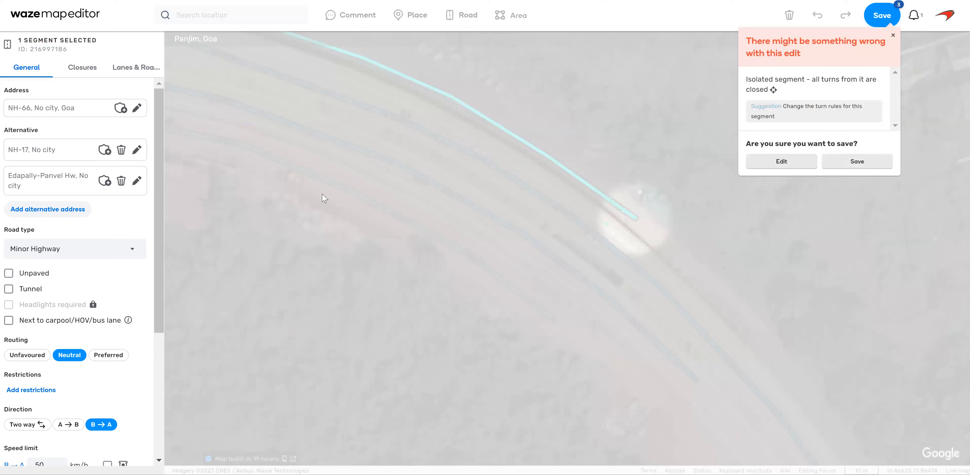
click(848, 167)
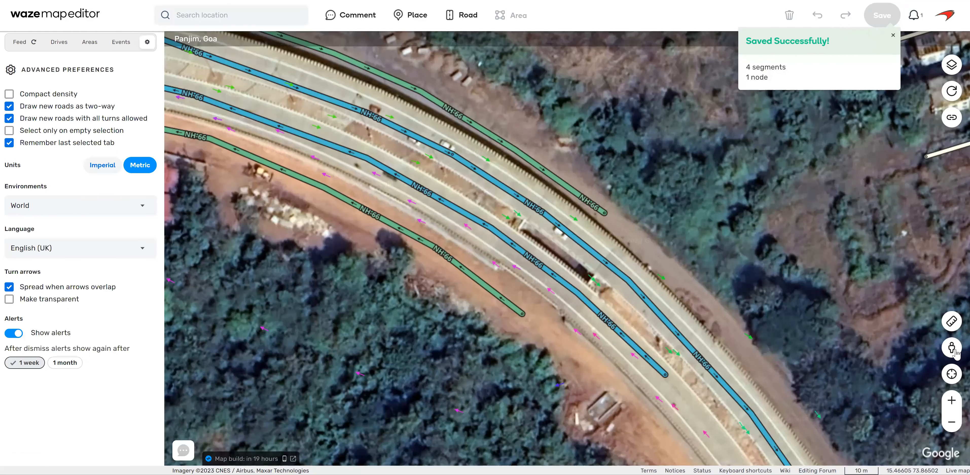
Open Street View on the western NH-66 carriageway and examine the service road beyond the barrier, looking northwest.
mouse_move(576, 194)
mouse_down()
mouse_move(540, 166)
mouse_move(605, 196)
mouse_move(563, 194)
mouse_up()
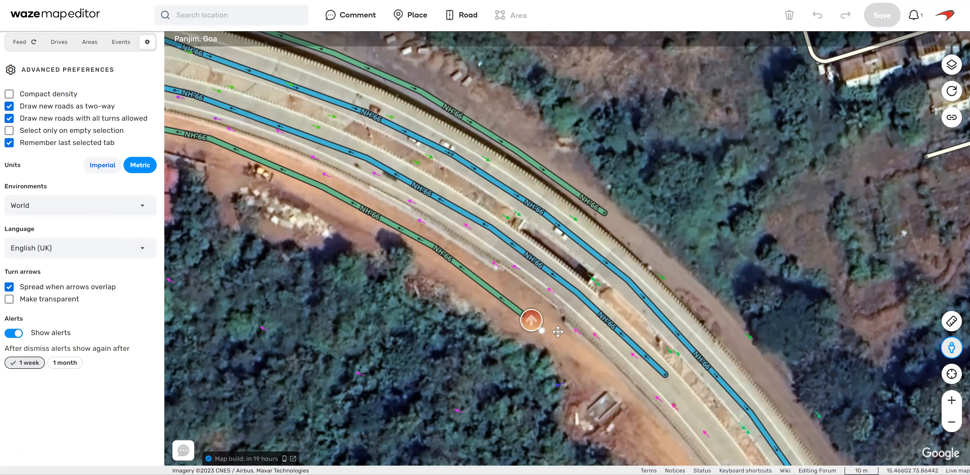
click(661, 362)
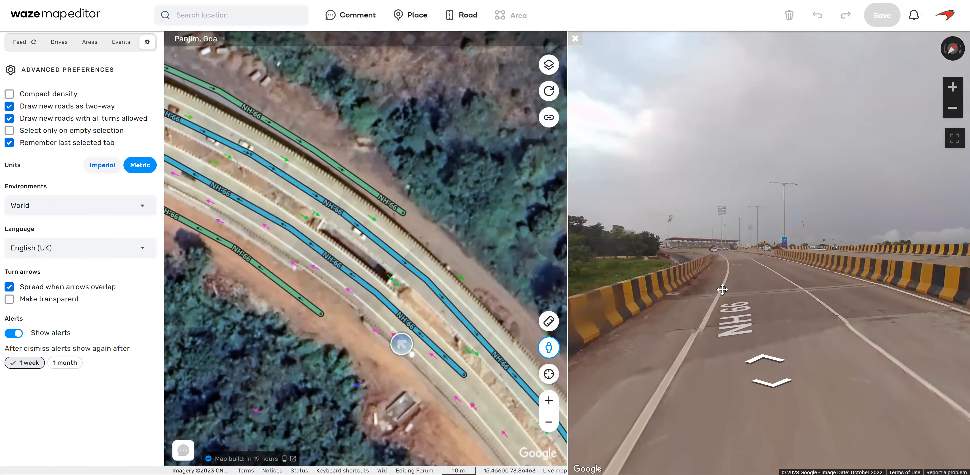
scroll(722, 292, up, 5)
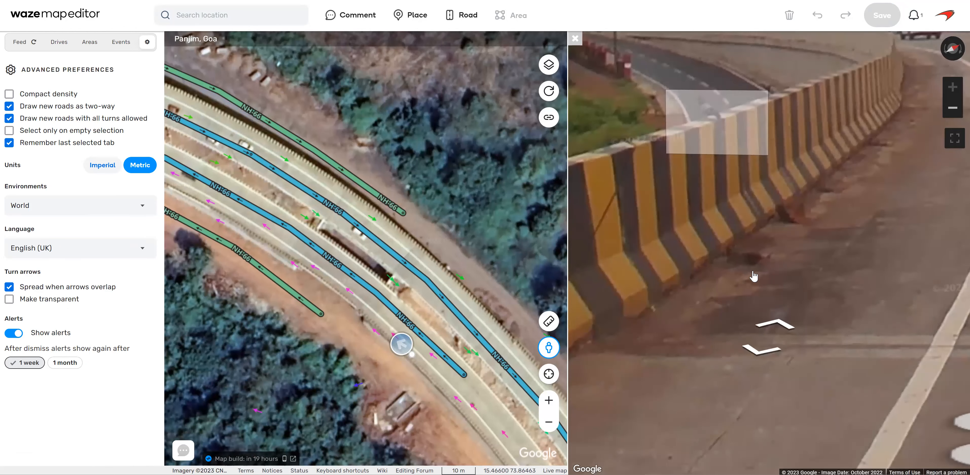
scroll(799, 281, down, 5)
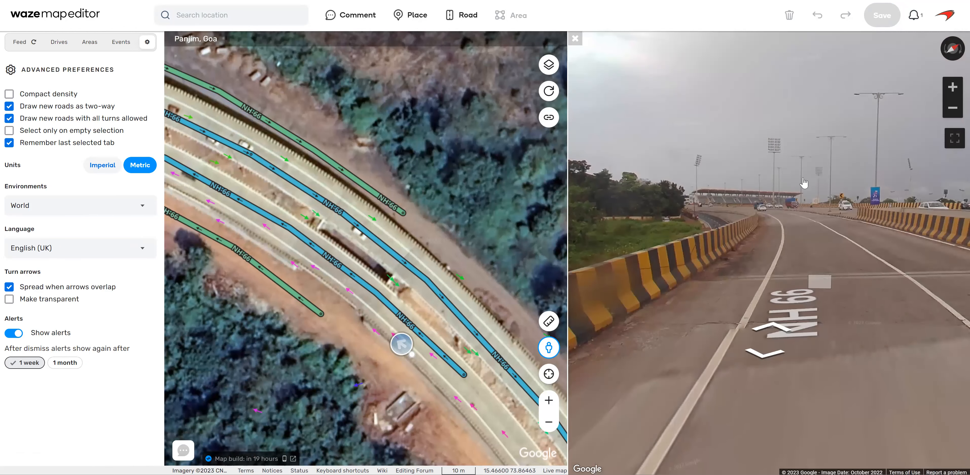
drag(804, 183, 774, 162)
drag(861, 279, 826, 280)
scroll(727, 222, up, 1)
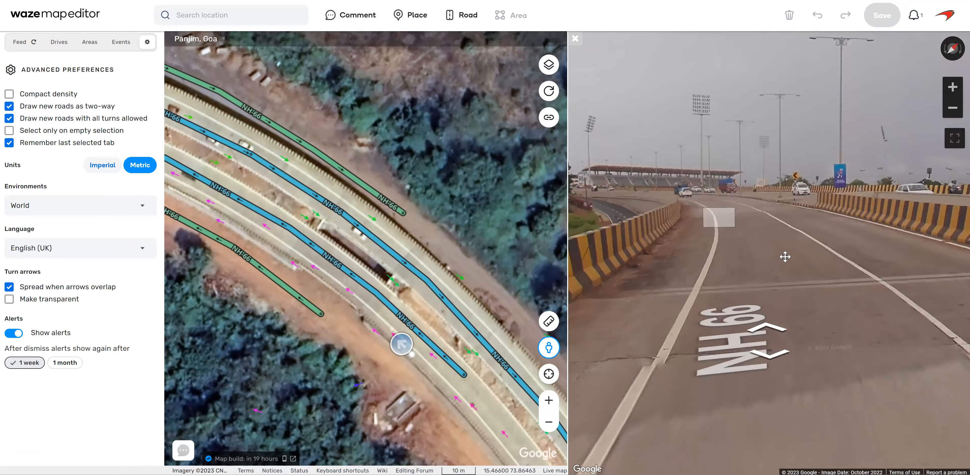
Look southeast in Street View, advance along NH-66 to inspect the road beside the barrier, and close Street View.
click(785, 256)
drag(832, 369, 707, 281)
mouse_move(870, 300)
mouse_down()
mouse_move(738, 291)
mouse_move(763, 285)
mouse_up()
drag(850, 266, 771, 264)
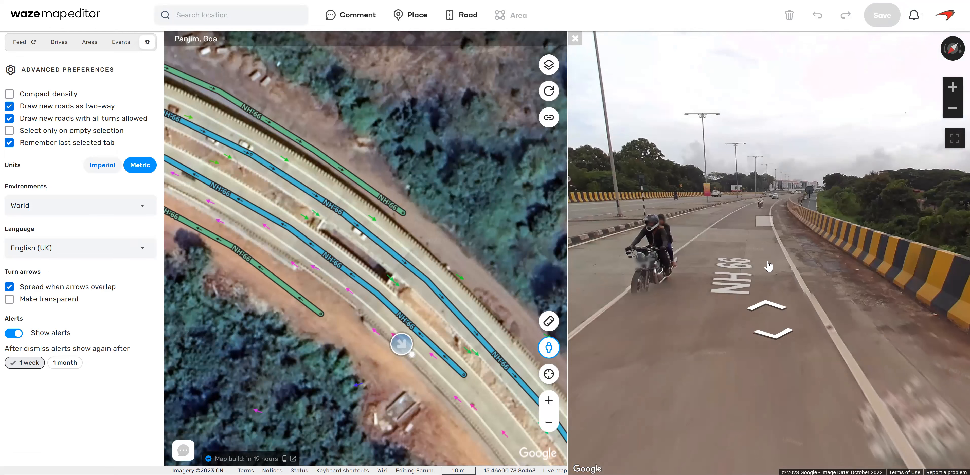
click(768, 307)
click(769, 306)
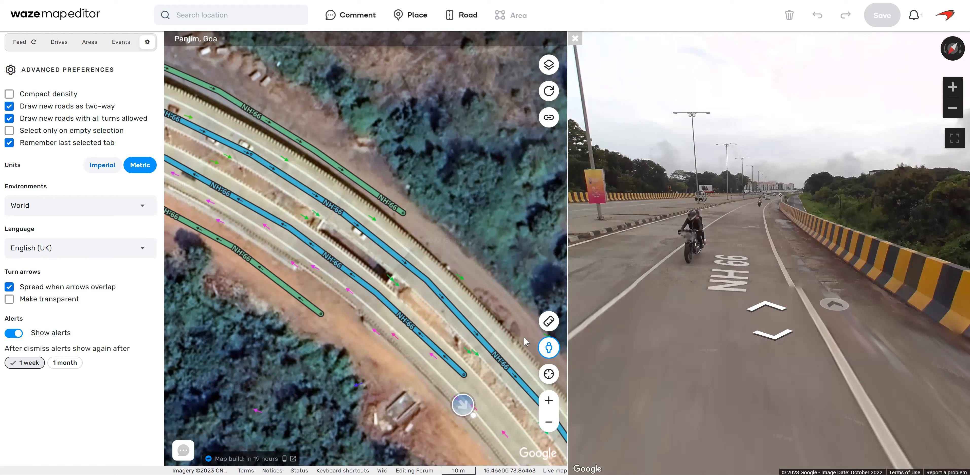
mouse_move(472, 416)
mouse_down()
mouse_move(452, 436)
mouse_move(513, 320)
mouse_up()
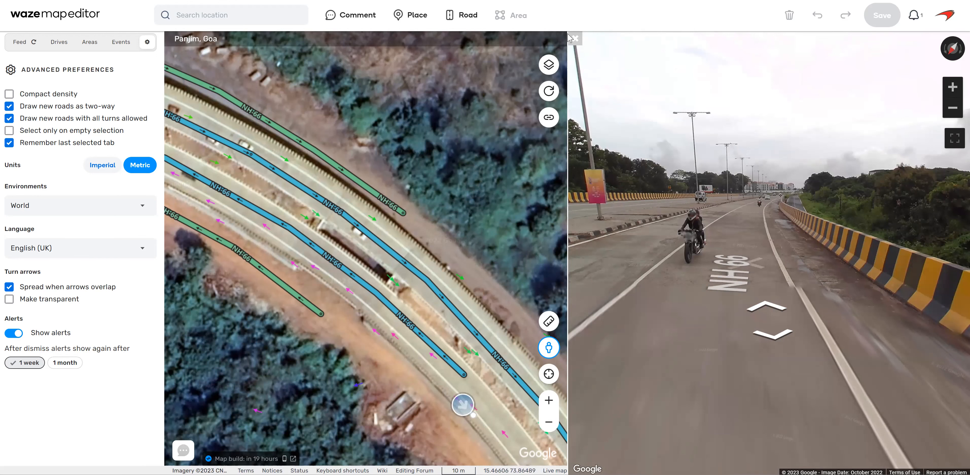
click(575, 39)
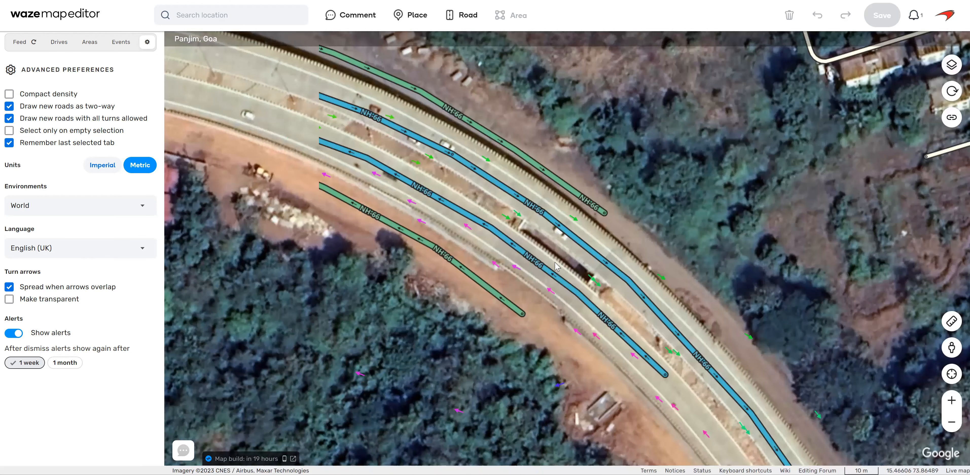
Draw a new road across NH-66 connecting the southern ends of the western and eastern service roads.
mouse_move(461, 17)
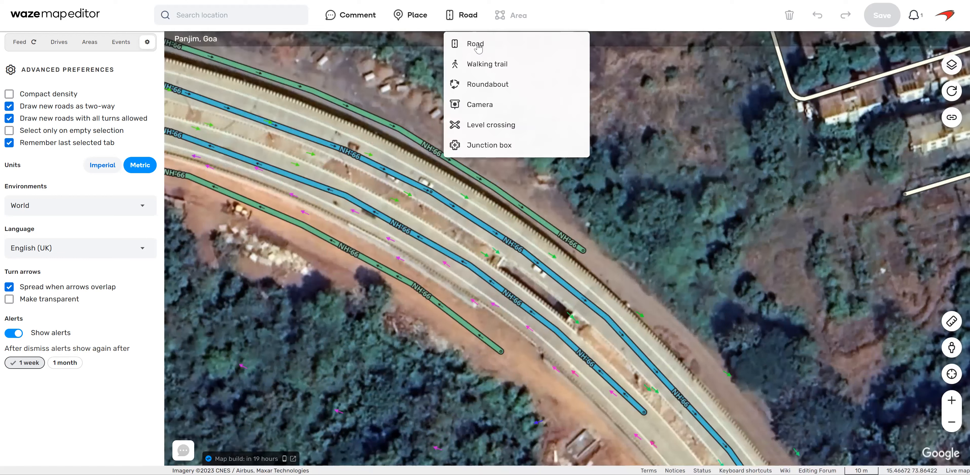
click(501, 351)
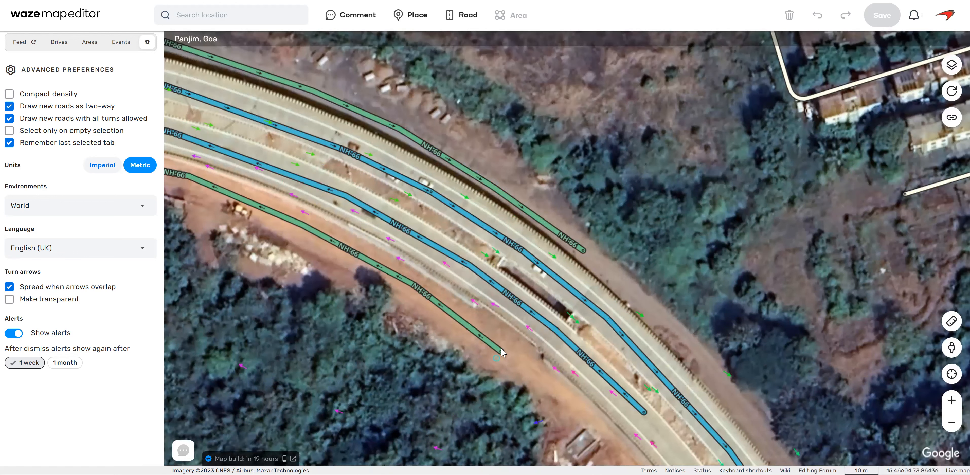
double_click(583, 251)
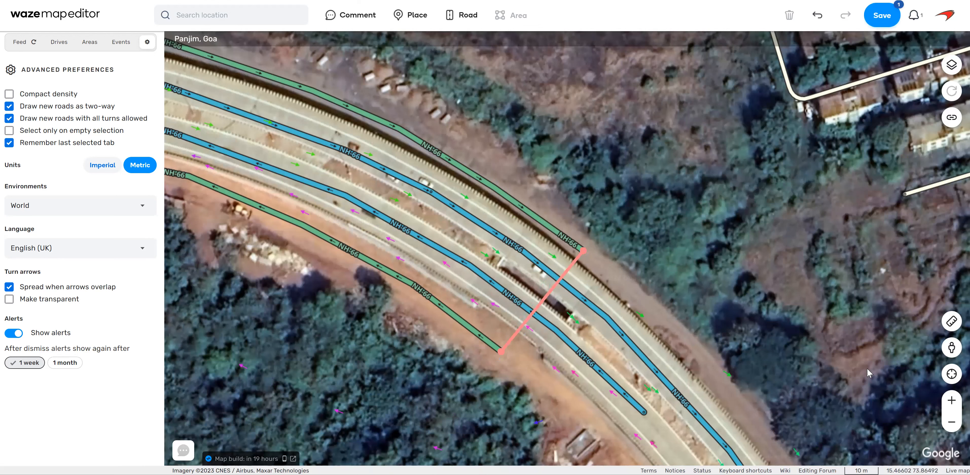
Inspect the service road and barrier near the new crossing road in Street View, looking both ways, and close Street View.
mouse_move(952, 357)
mouse_down()
mouse_move(766, 350)
mouse_move(617, 289)
mouse_up()
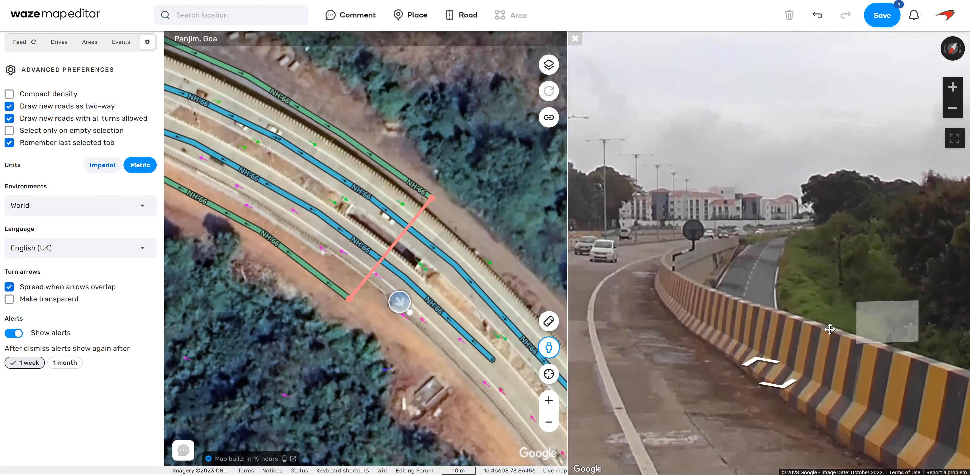
drag(904, 353, 717, 328)
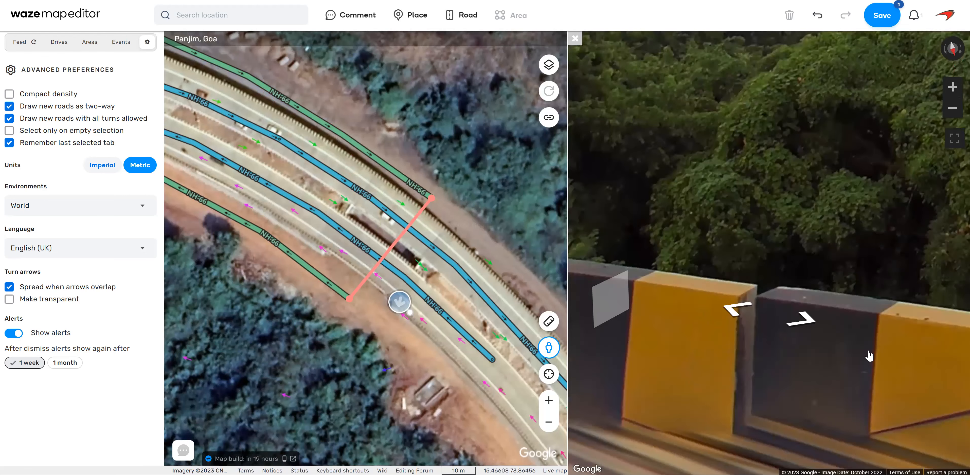
scroll(826, 332, down, 3)
drag(912, 271, 727, 271)
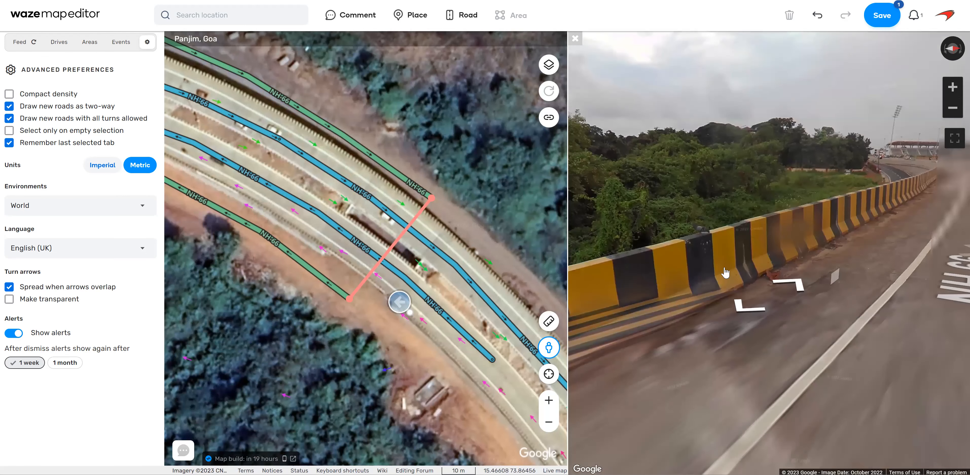
click(781, 279)
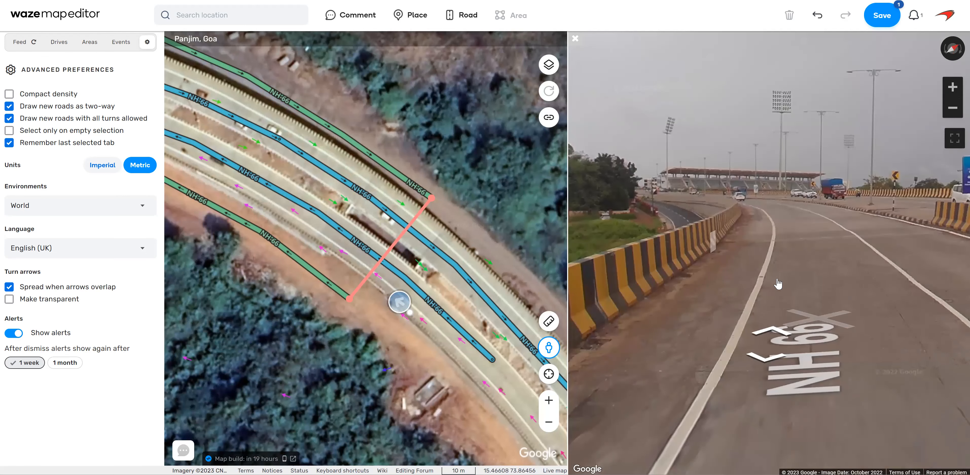
click(779, 282)
click(577, 42)
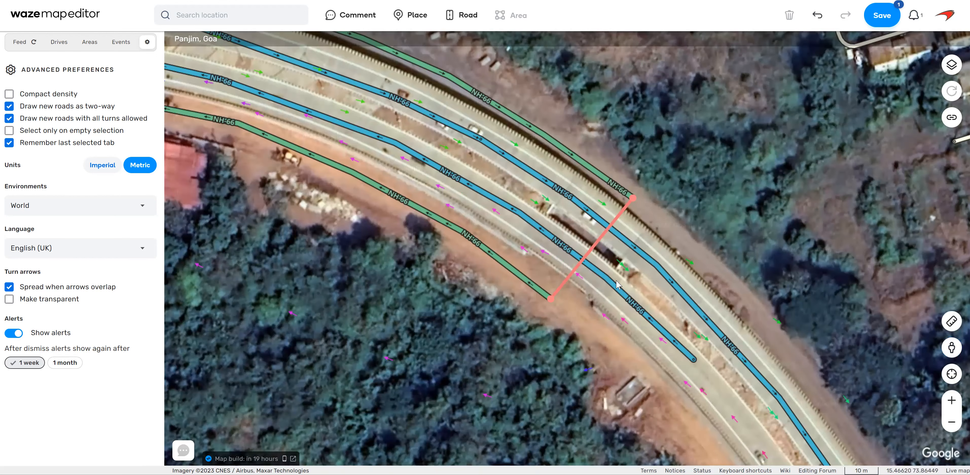
Set the street name of the new road crossing NH-66 to Underpass.
click(596, 247)
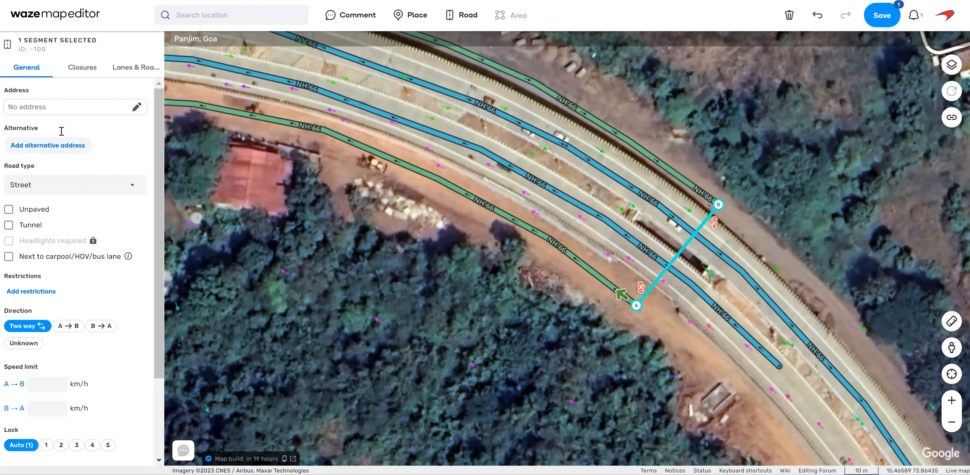
text(underpas)
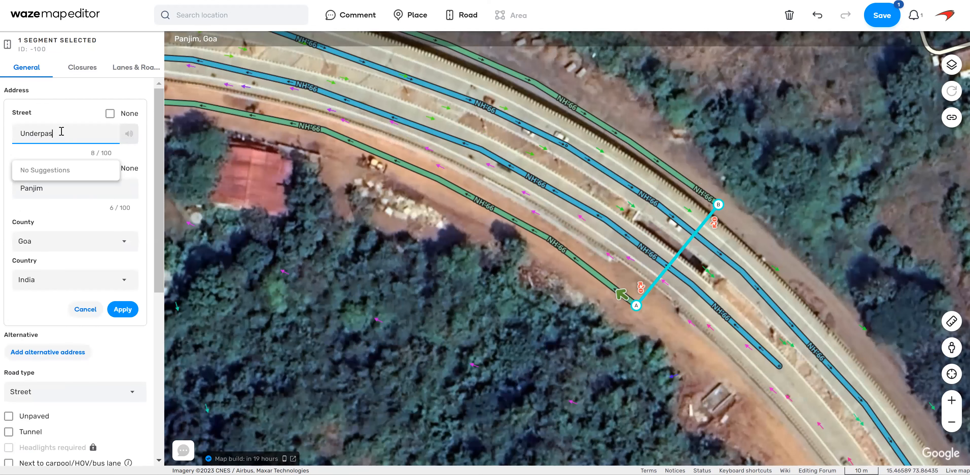
text(s)
click(123, 310)
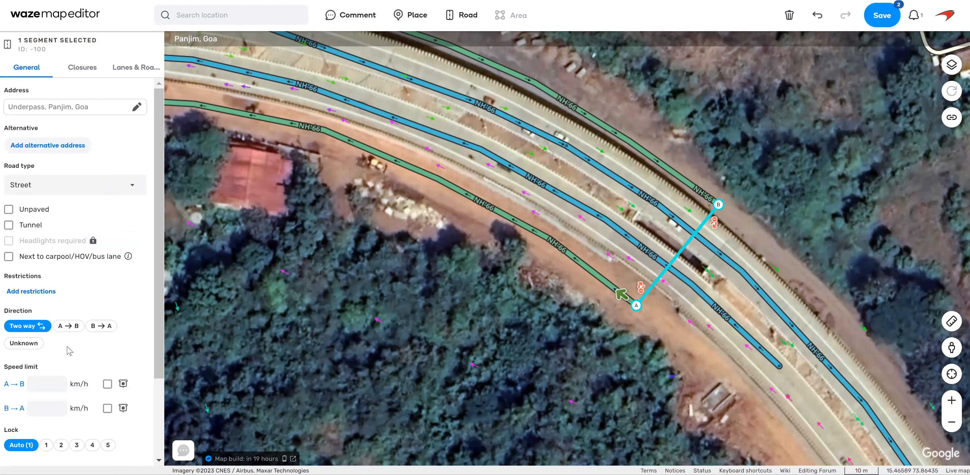
Set the Underpass road's type to Minor Highway, its lock level to 3, and both directional speed limits to 30 km/h.
click(109, 190)
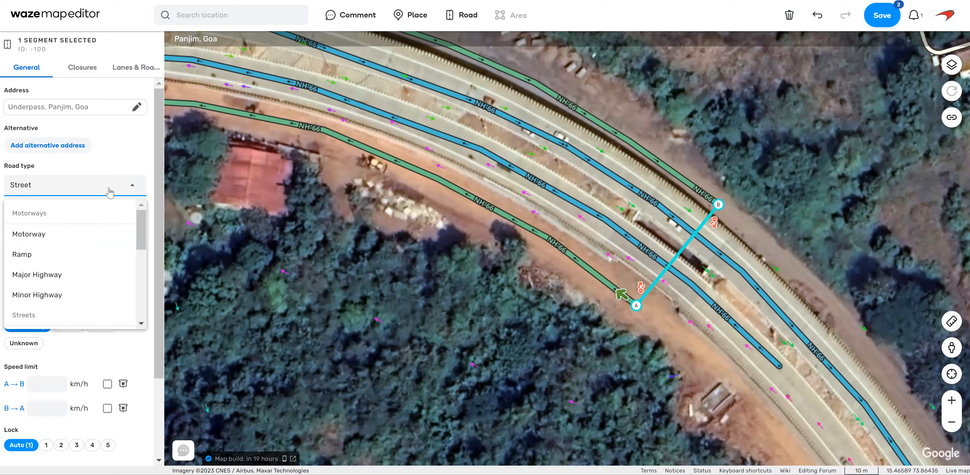
click(72, 298)
scroll(136, 362, down, 3)
click(77, 342)
click(43, 286)
click(46, 307)
click(147, 329)
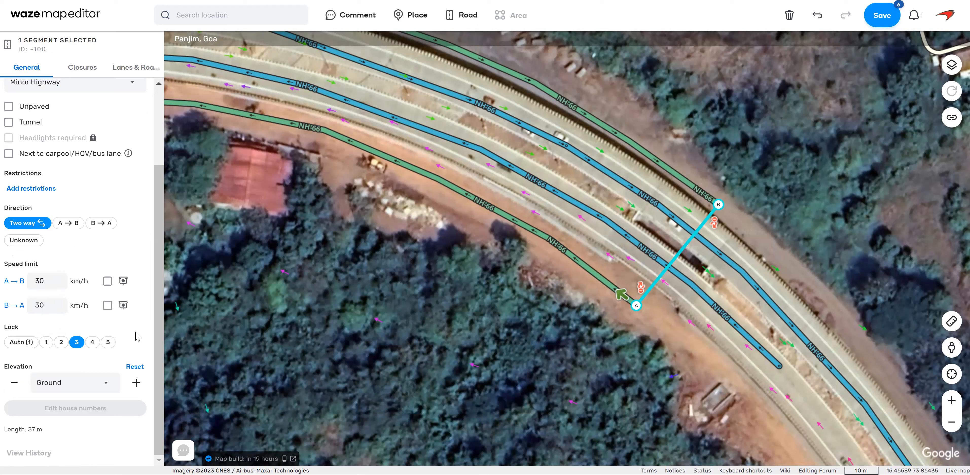
Set the elevation of the eastern NH-66 carriageway crossing the underpass to 2 and save the map changes.
click(685, 228)
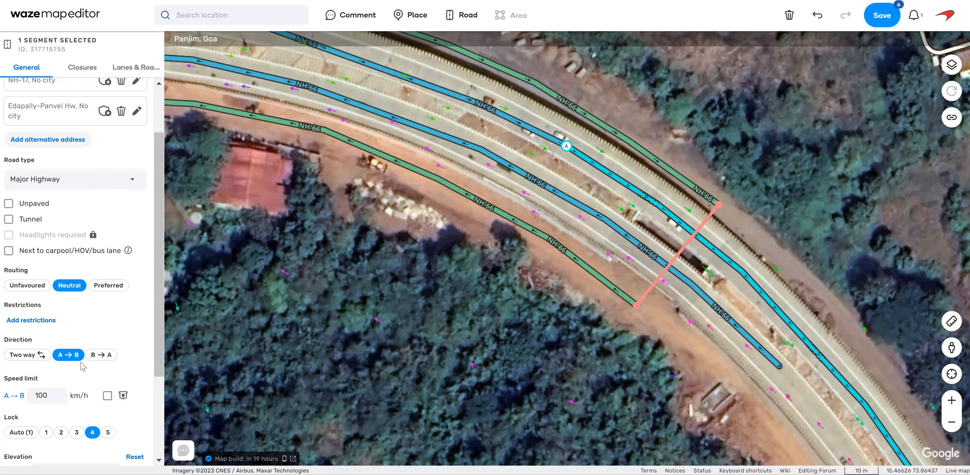
scroll(76, 416, down, 2)
click(75, 416)
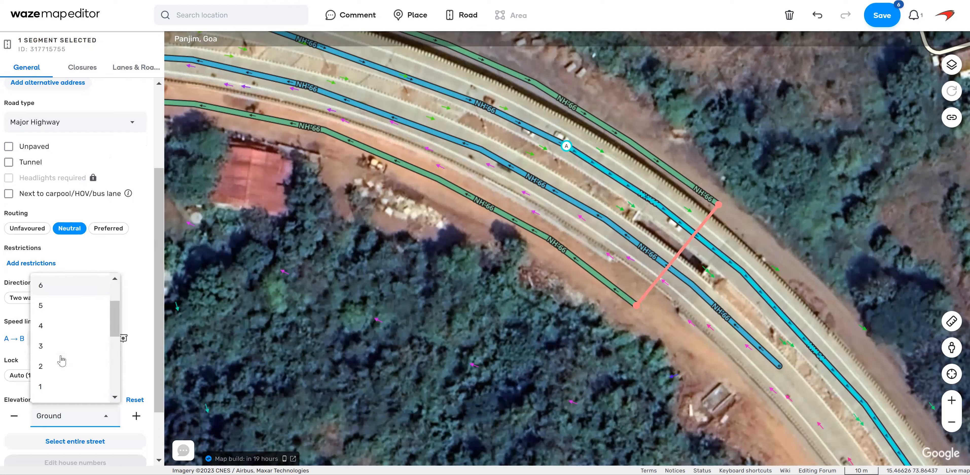
click(63, 364)
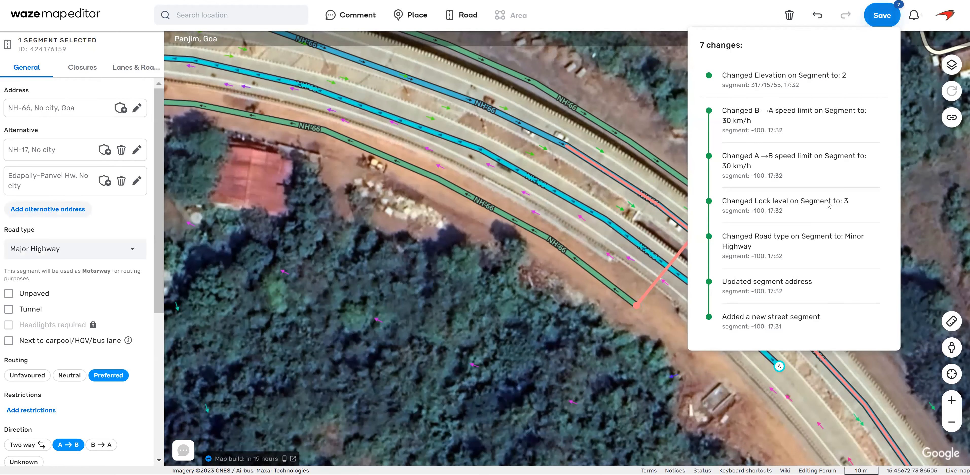
click(882, 15)
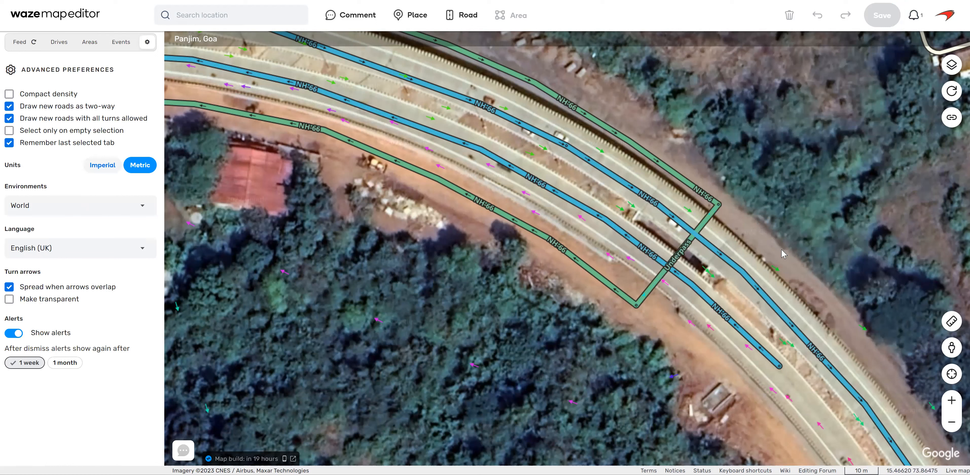
click(684, 250)
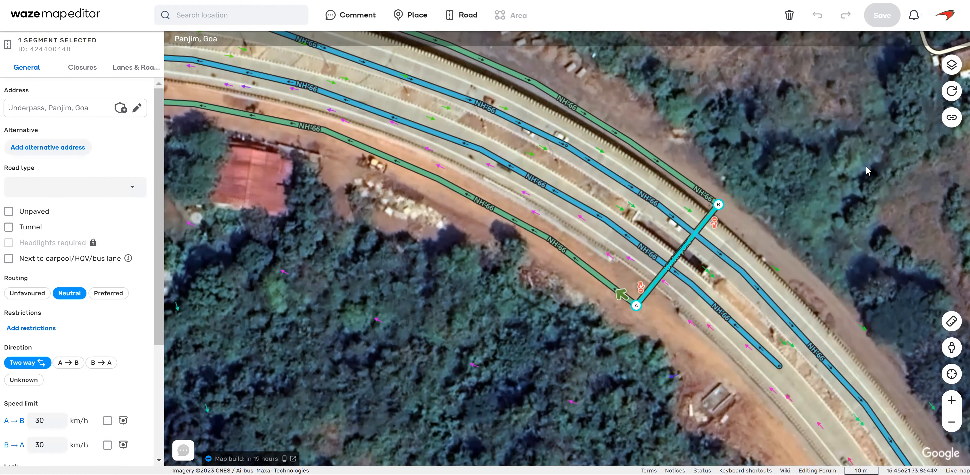
click(726, 316)
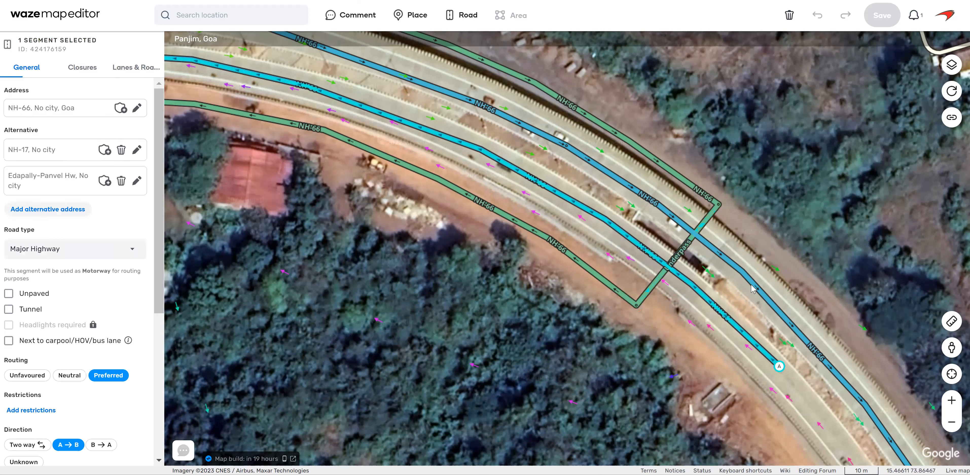
click(851, 217)
Draw a new service road from the underpass's eastern end southeast beside NH-66 to the gated side entrance.
drag(856, 244, 819, 227)
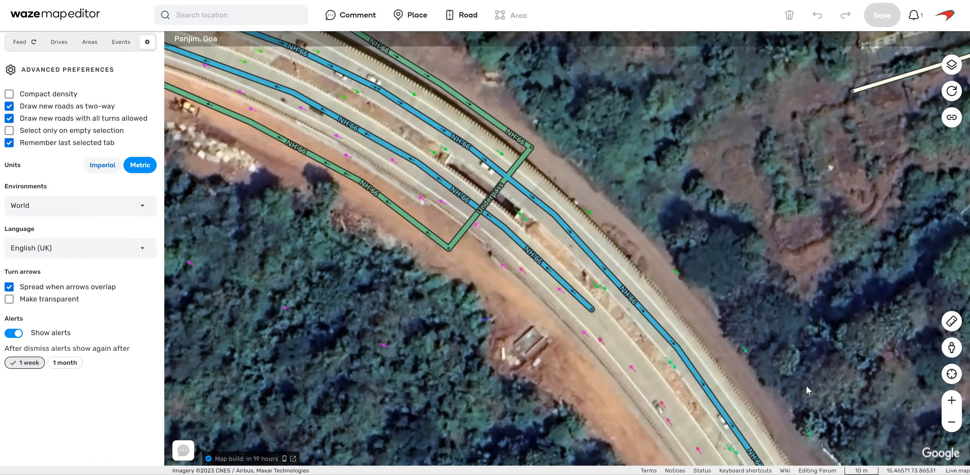
drag(806, 386, 758, 370)
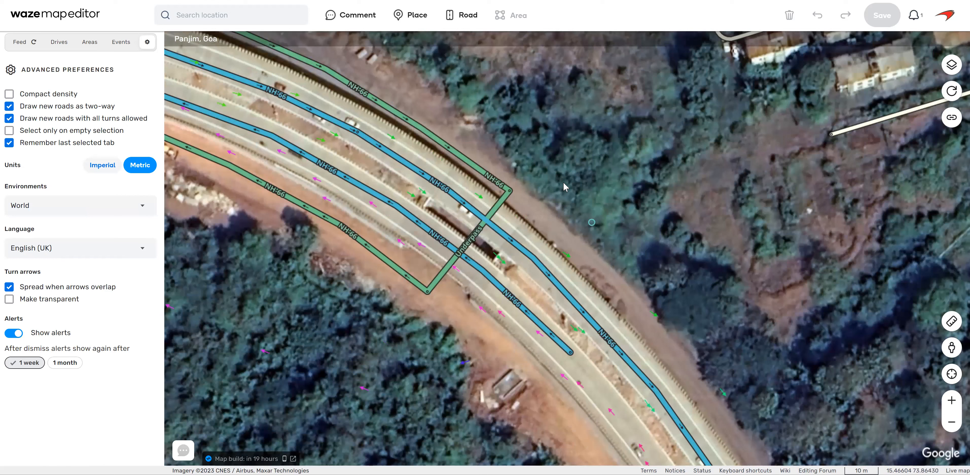
click(511, 190)
drag(748, 349, 700, 167)
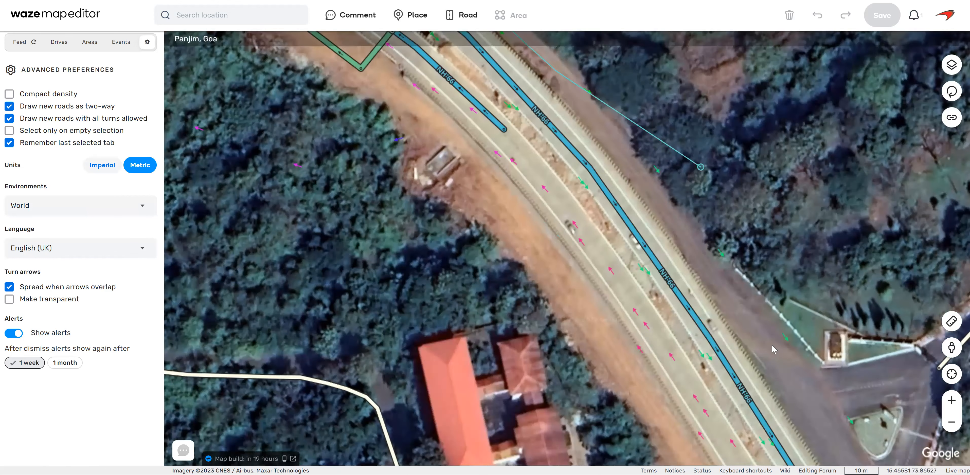
double_click(800, 379)
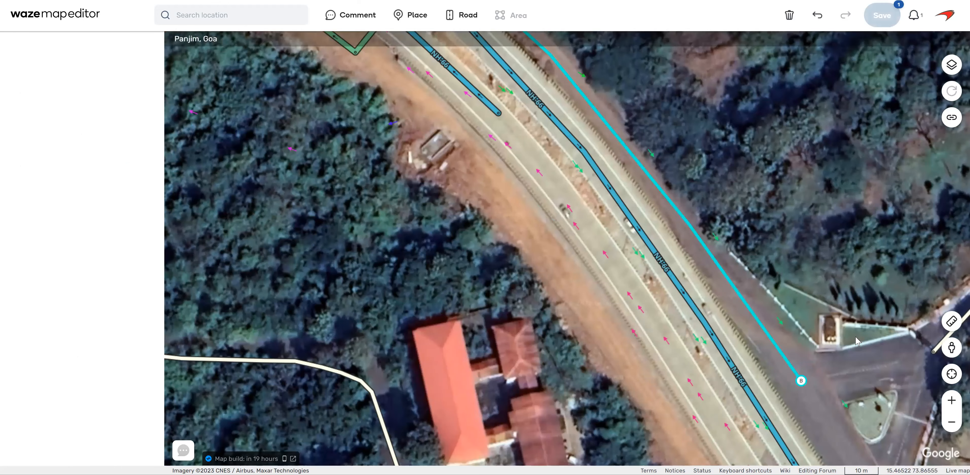
Inspect the side entrance and barrier near the new service road's end in Street View, and close Street View.
drag(825, 364, 676, 247)
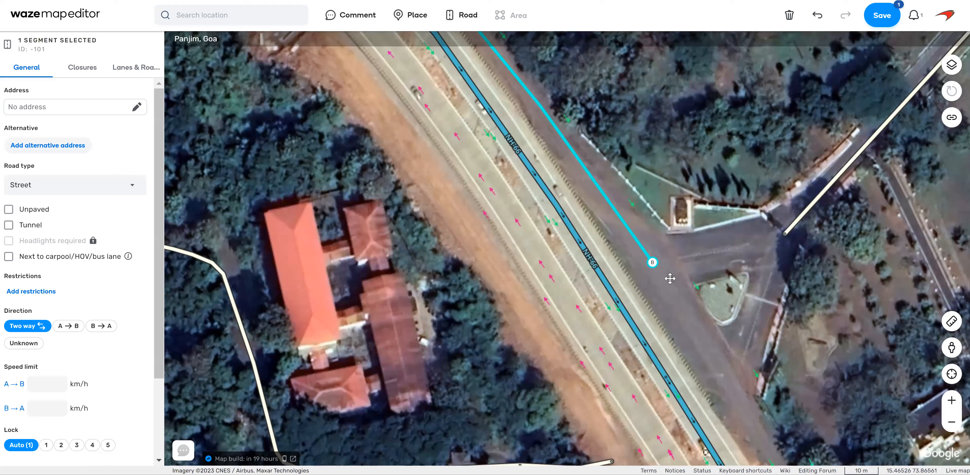
key(p)
click(614, 291)
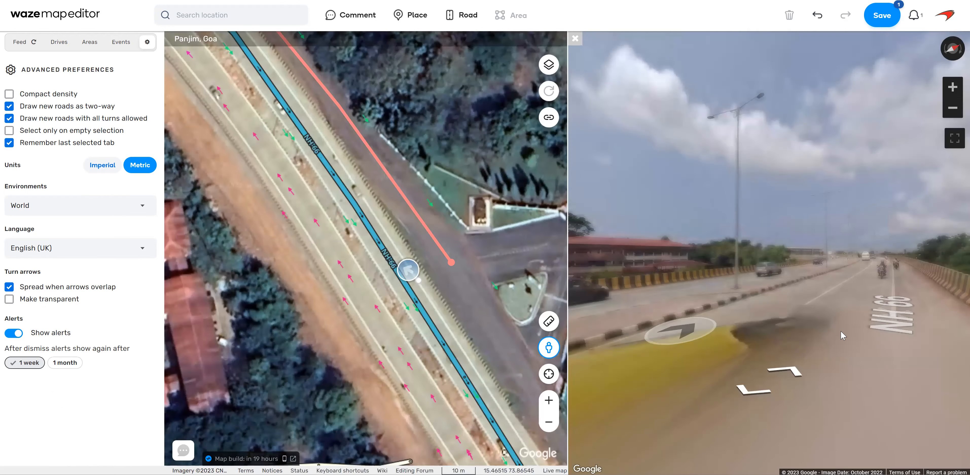
click(811, 314)
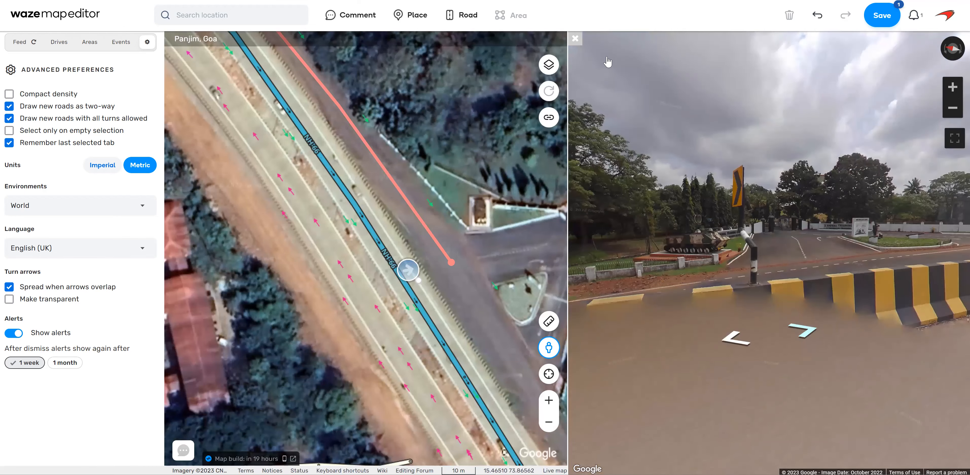
click(575, 38)
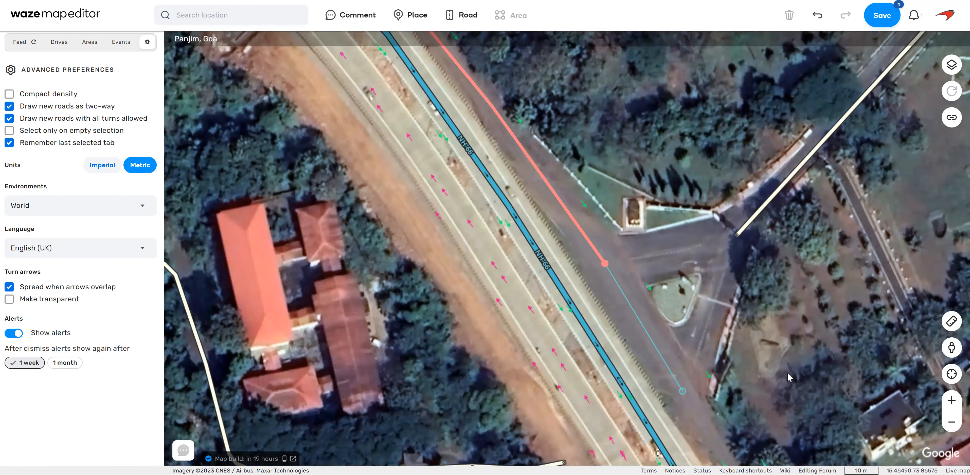
Extend the eastern service road south alongside NH-66 from the side entrance to just north of the unnamed side street.
click(819, 310)
mouse_move(468, 25)
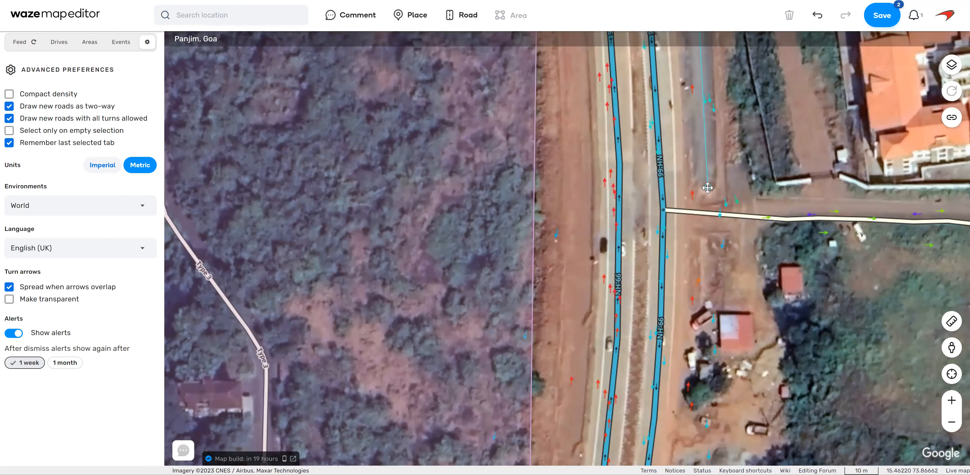
click(796, 302)
Examine in Street View how the service road and barrier run beside NH-66 near the unnamed side street.
drag(796, 301, 788, 333)
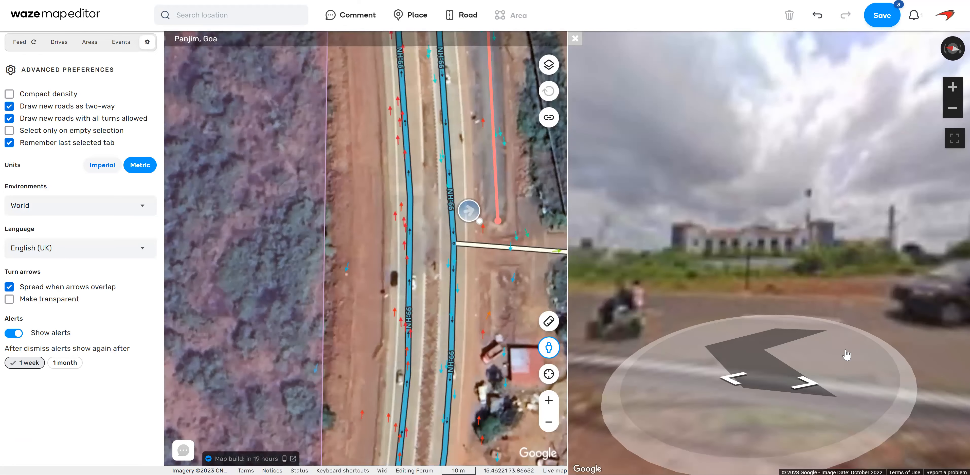
drag(846, 354, 623, 309)
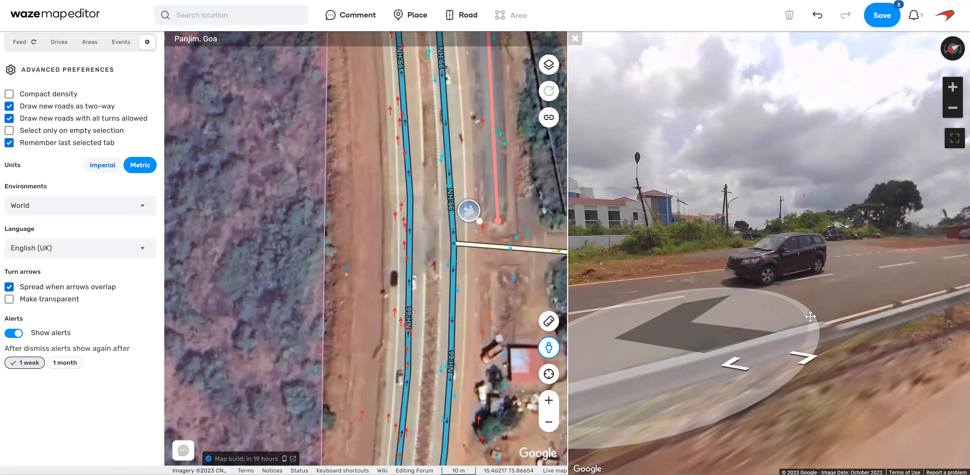
click(811, 316)
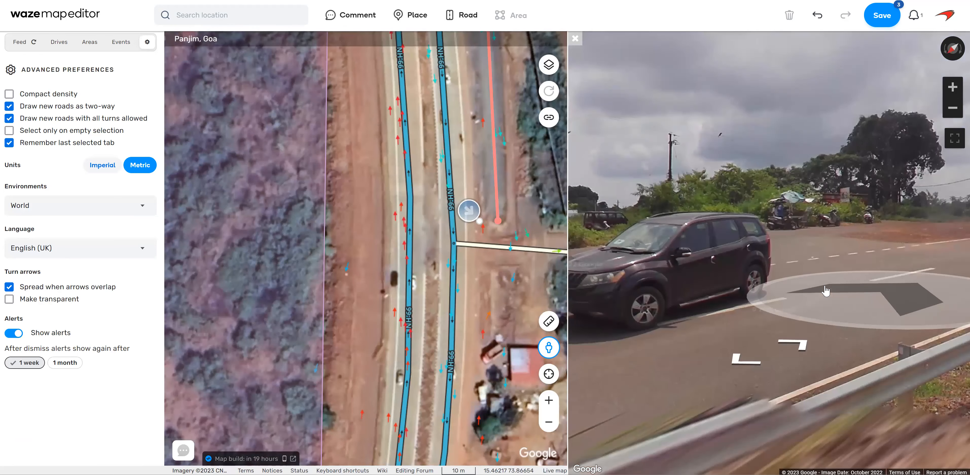
drag(885, 318, 672, 272)
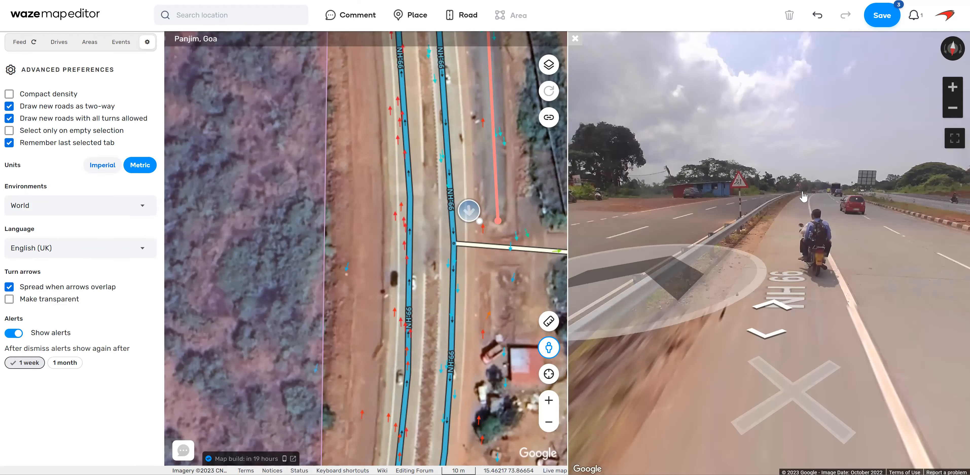
drag(641, 323, 627, 319)
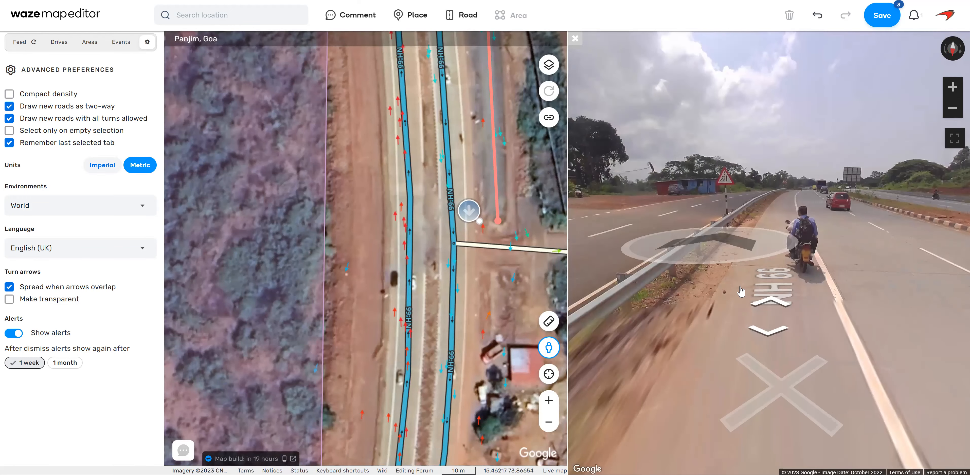
drag(872, 303, 949, 300)
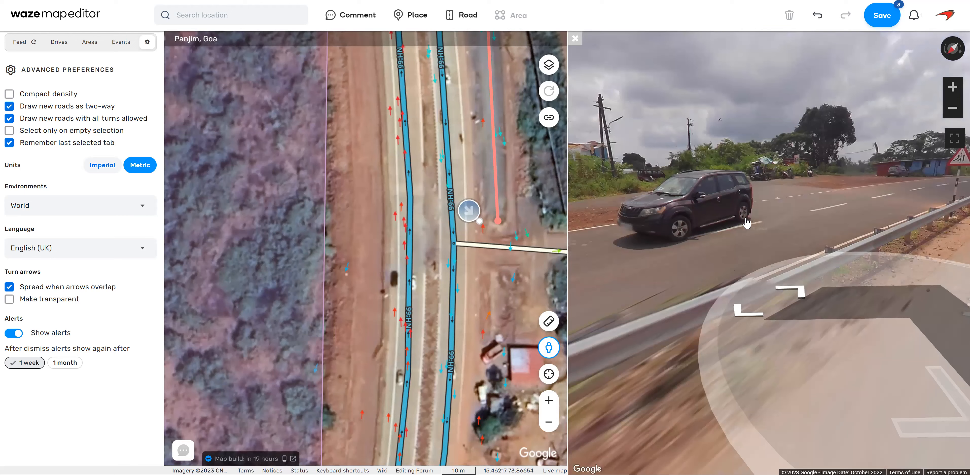
drag(712, 240, 887, 248)
drag(562, 220, 605, 215)
Move the unnamed side street's western end off NH-66, in line with the new service road, and reshape its first stretch.
drag(498, 300, 433, 298)
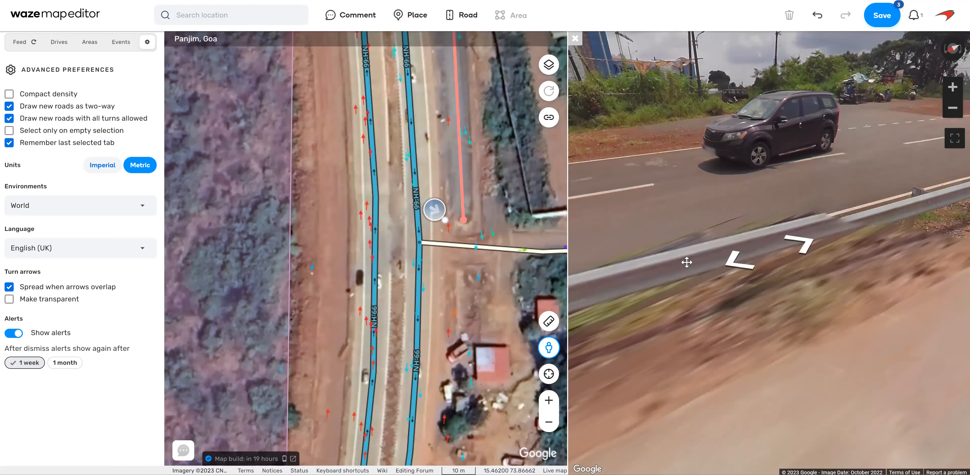
click(479, 250)
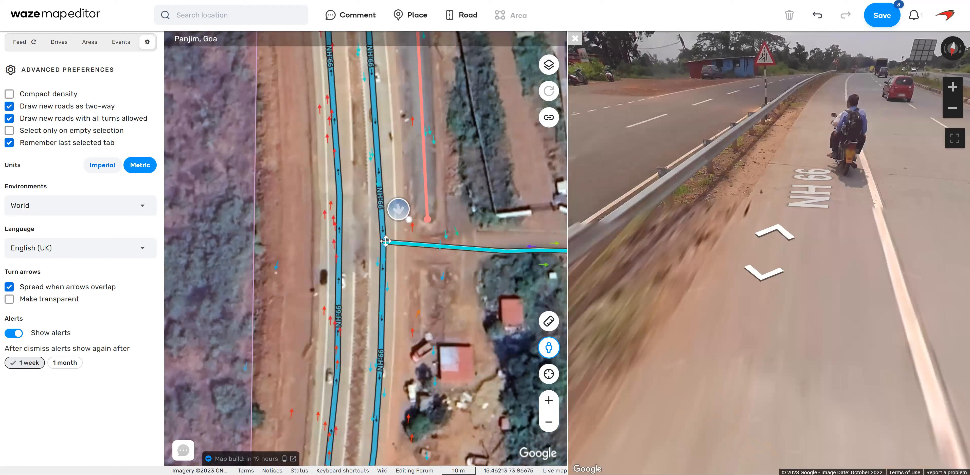
click(426, 251)
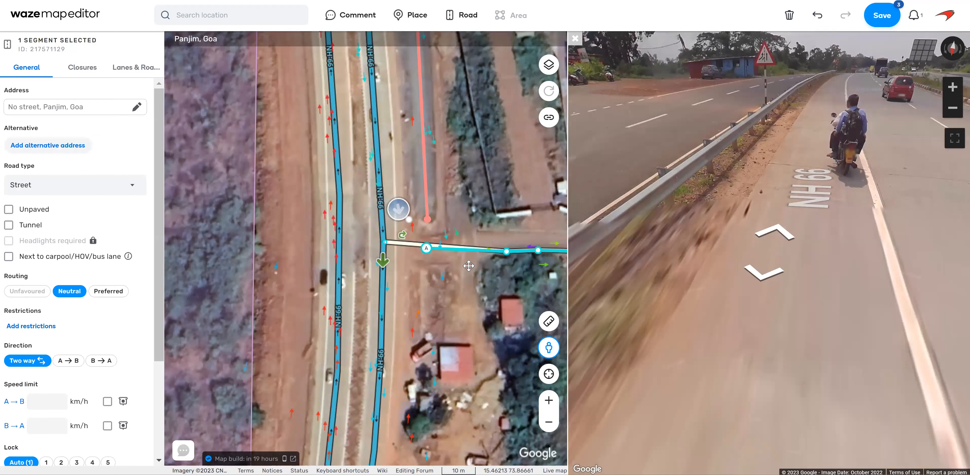
drag(507, 252, 538, 250)
key(d)
drag(507, 285, 416, 285)
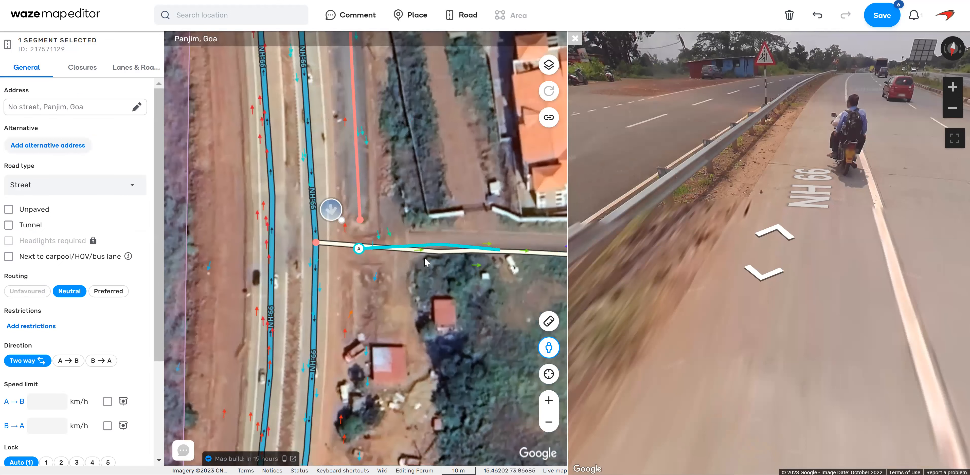
Align the side street with the imagery through its bend, removing surplus geometry points, and save the changes.
key(Right)
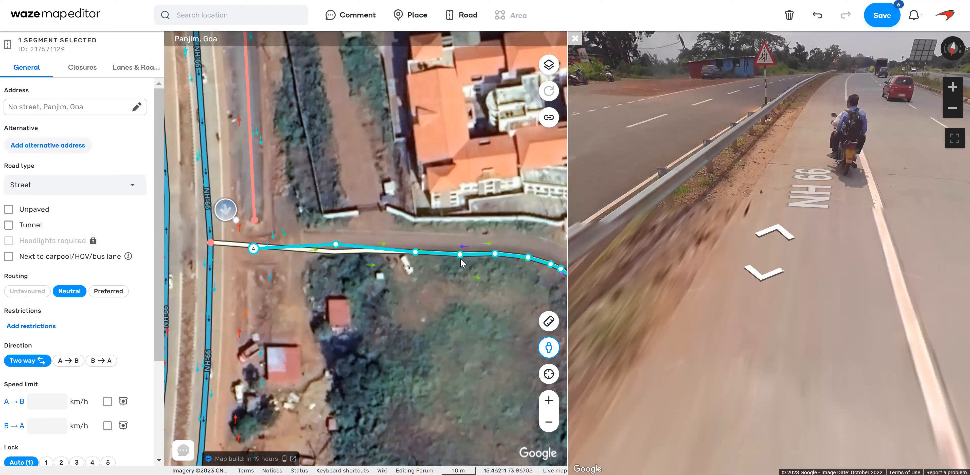
key(d)
drag(495, 253, 556, 258)
key(d)
key(d)
drag(497, 284, 437, 273)
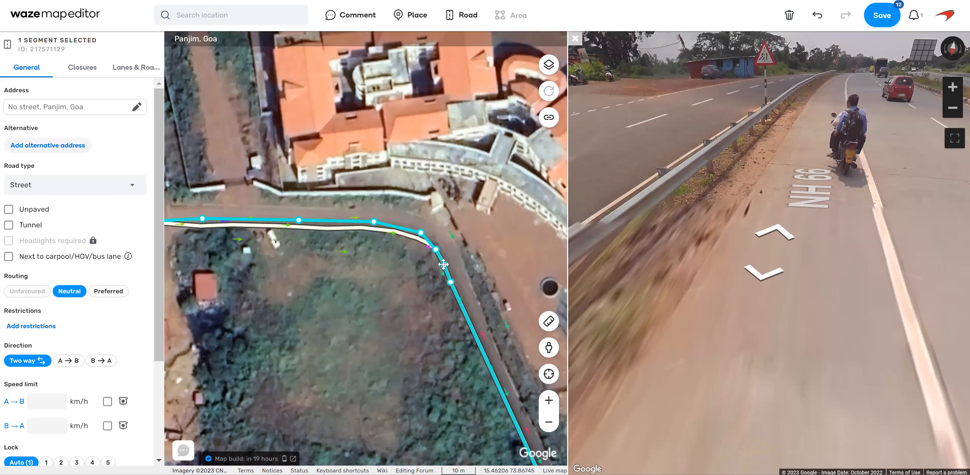
drag(436, 250, 445, 251)
key(d)
key(d)
drag(355, 275, 373, 283)
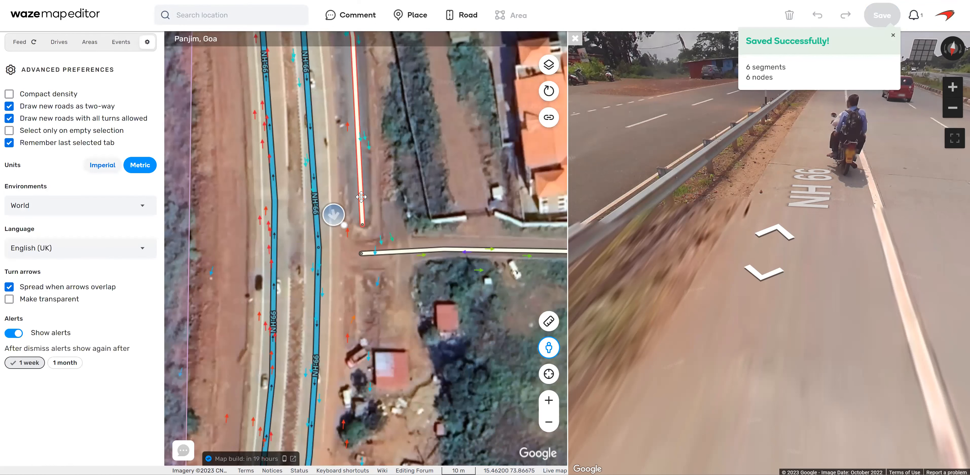
Connect the new service road's southern end to the side street and allow all turns at their junction.
click(362, 220)
drag(362, 225, 361, 254)
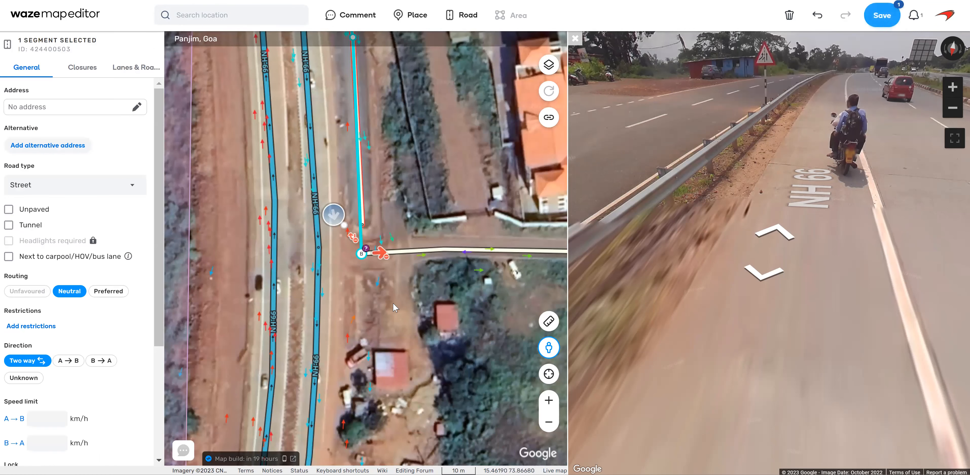
key(Escape)
click(361, 254)
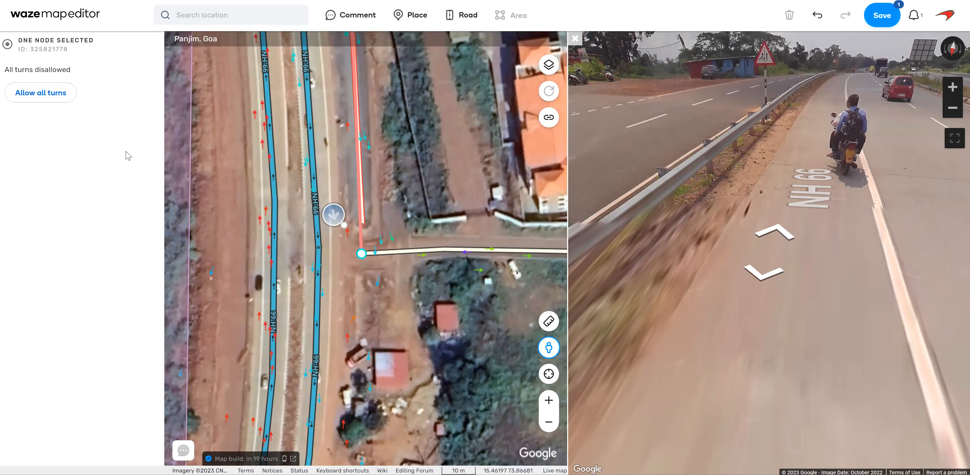
click(40, 93)
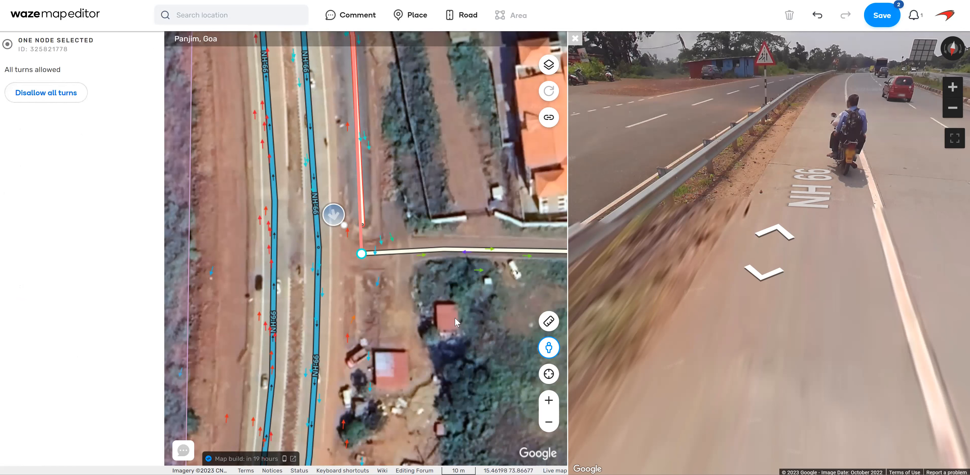
key(Escape)
Give the new service road segment beside NH-66 the street name Service Road in Panjim.
drag(383, 300, 432, 363)
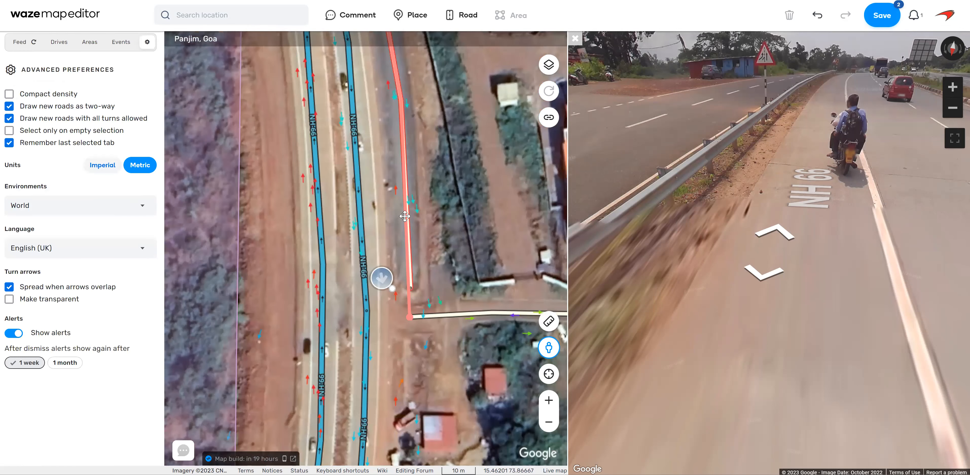
click(407, 226)
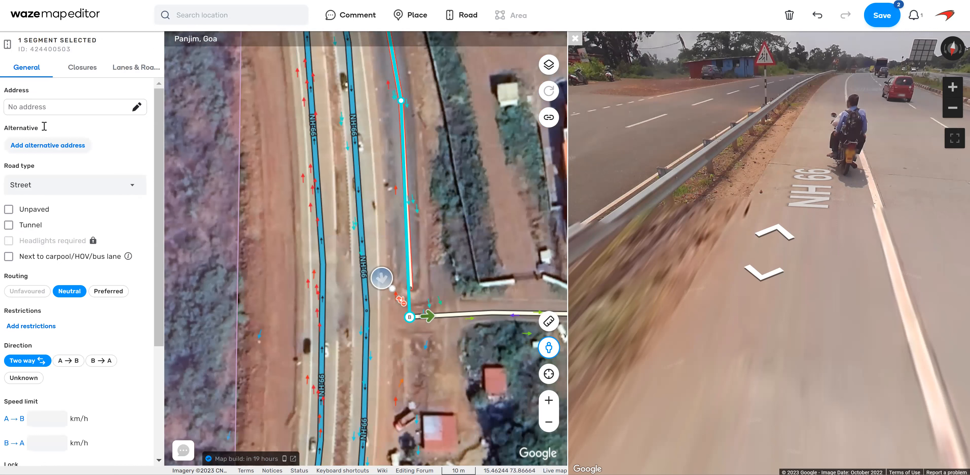
click(58, 112)
text(Service Road)
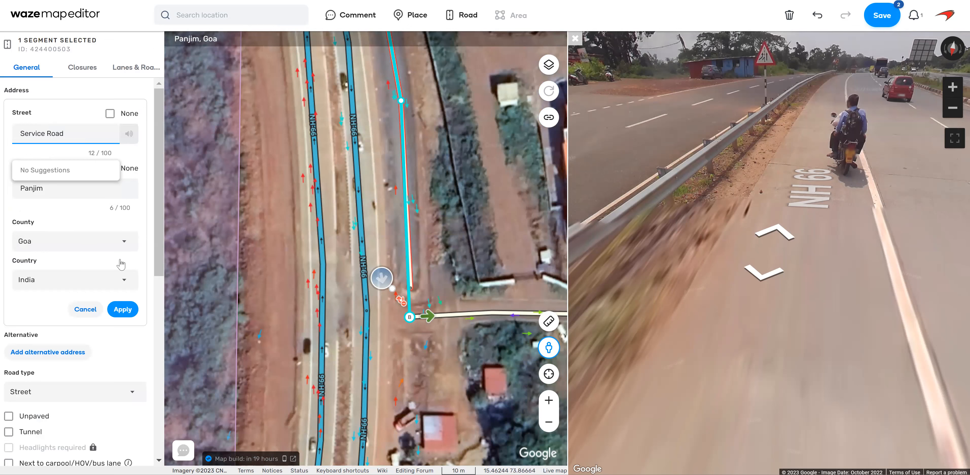
click(123, 309)
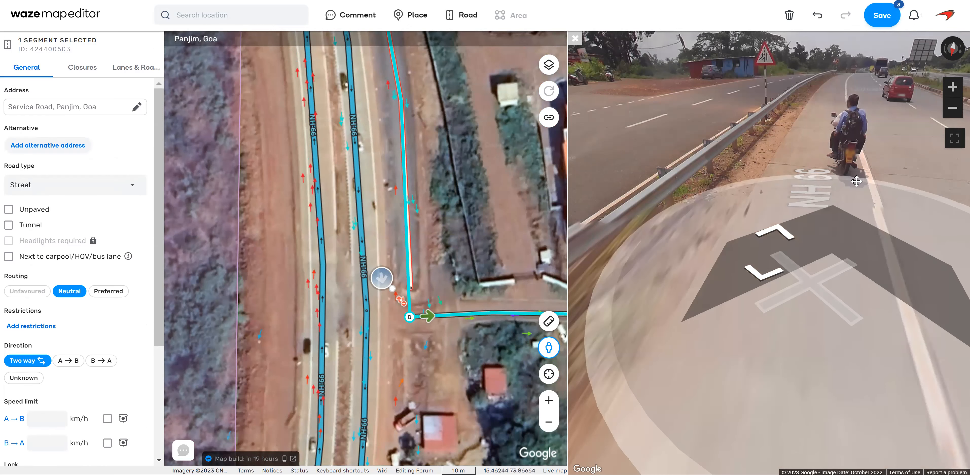
Examine in Street View the service road, its barrier and the traffic directions beside NH-66 near the side street.
click(809, 179)
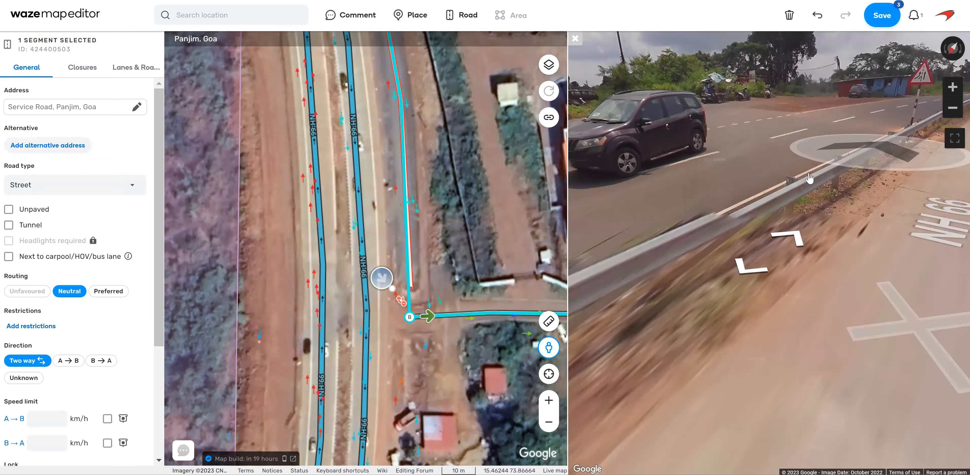
click(790, 280)
click(780, 217)
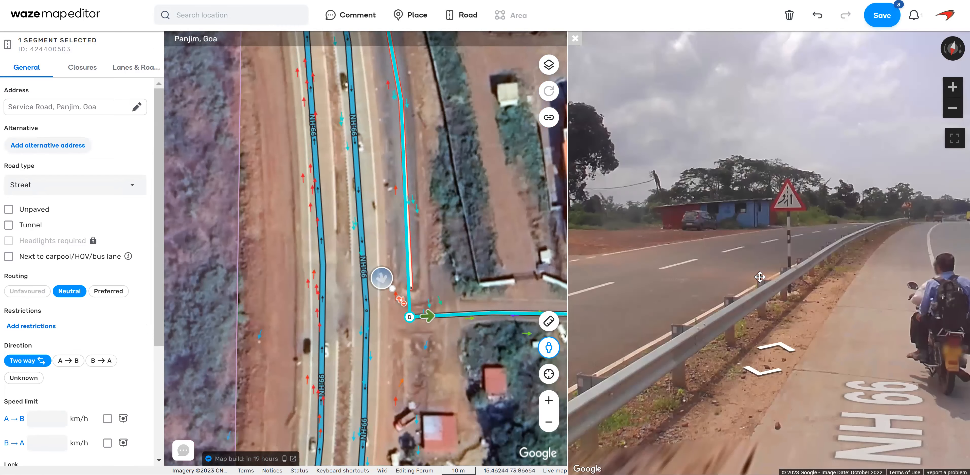
click(770, 275)
click(690, 285)
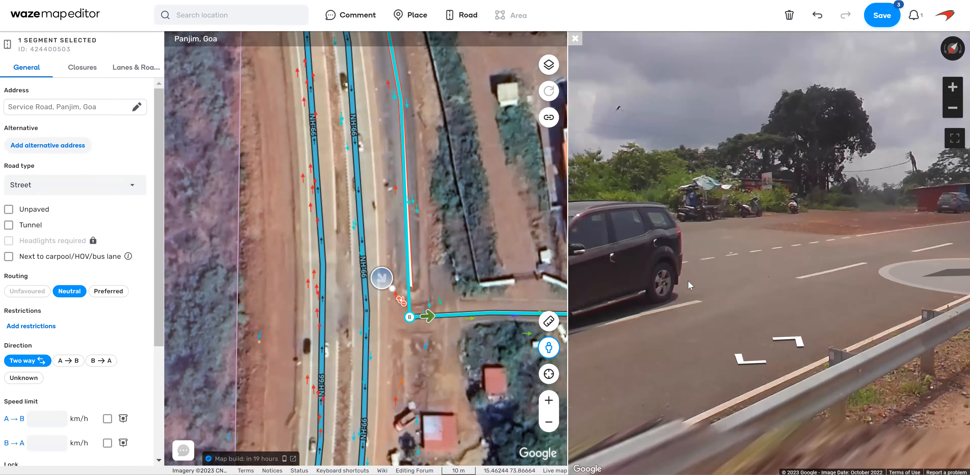
drag(693, 258, 887, 235)
drag(655, 231, 935, 234)
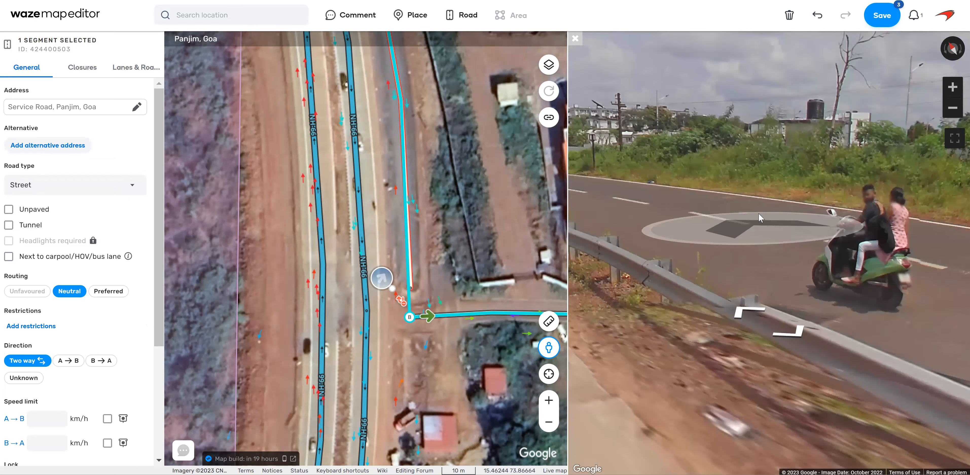
click(723, 187)
drag(664, 204, 622, 186)
drag(648, 226, 591, 215)
drag(864, 228, 639, 249)
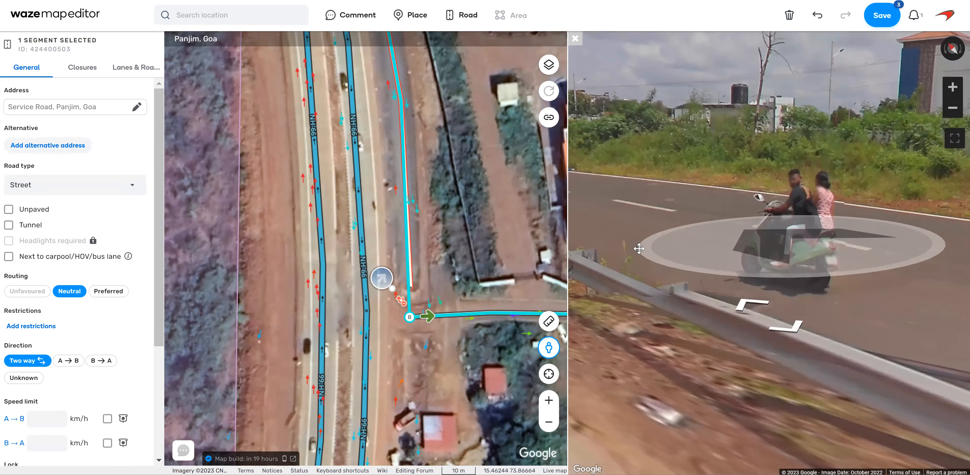
Look along NH-66 in Street View for speed limit signs and where each sign stands relative to the barrier.
click(733, 326)
click(733, 324)
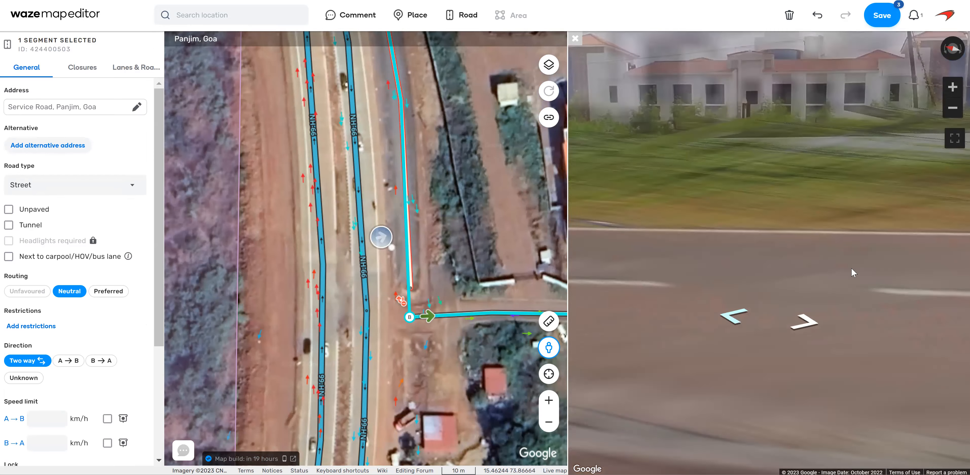
drag(853, 273, 646, 296)
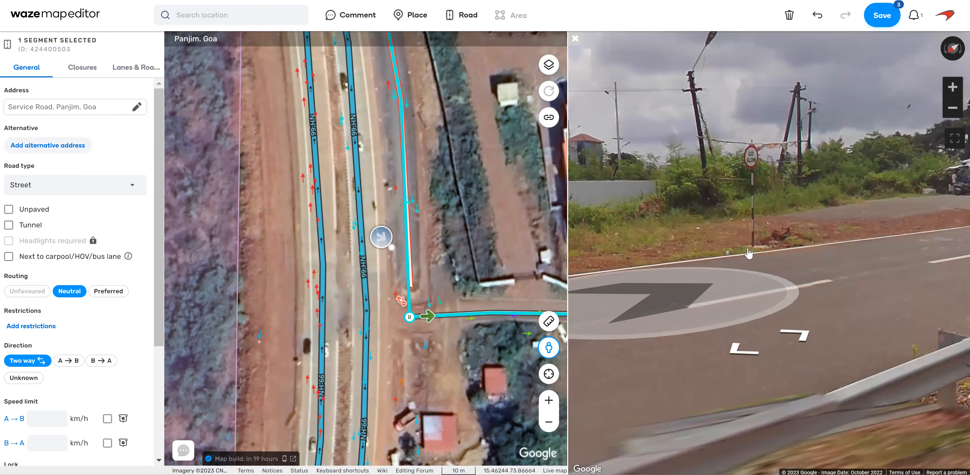
drag(904, 276, 814, 272)
drag(747, 256, 685, 262)
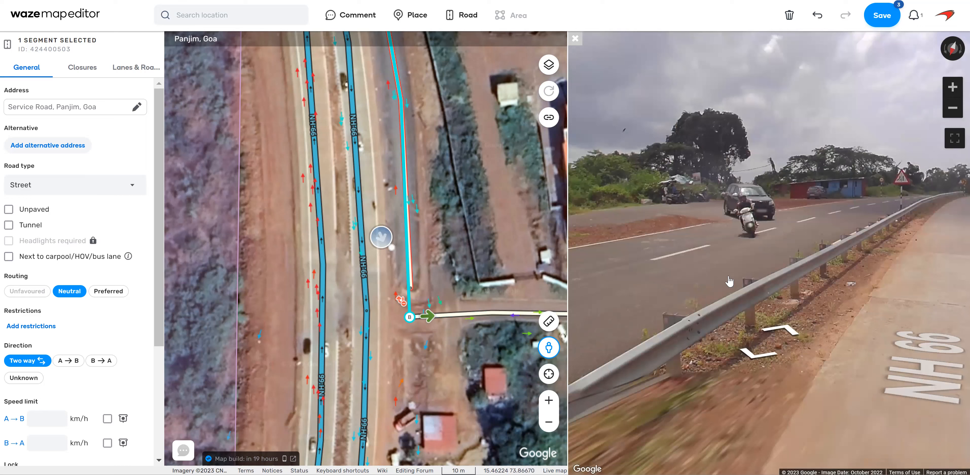
click(793, 354)
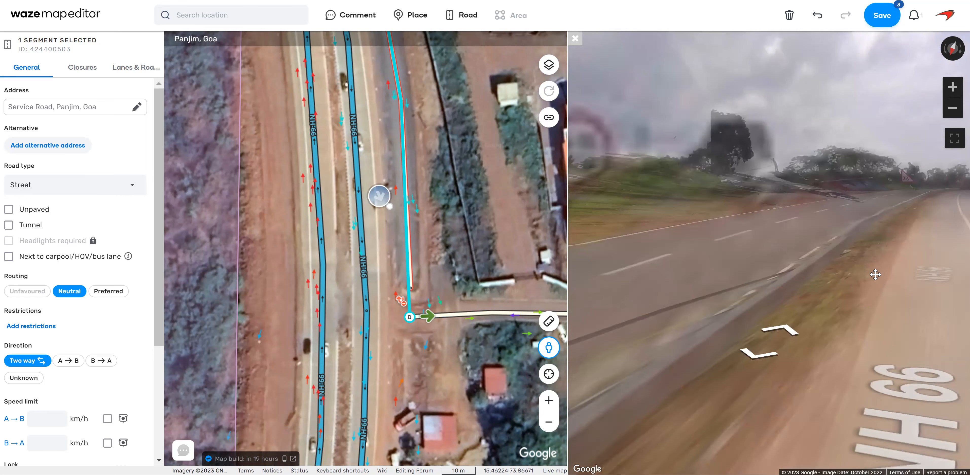
click(796, 284)
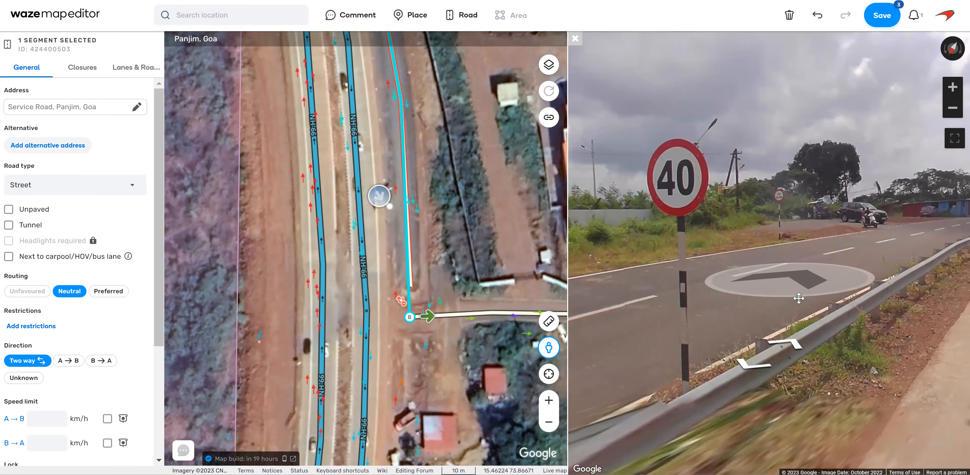
drag(767, 250, 761, 250)
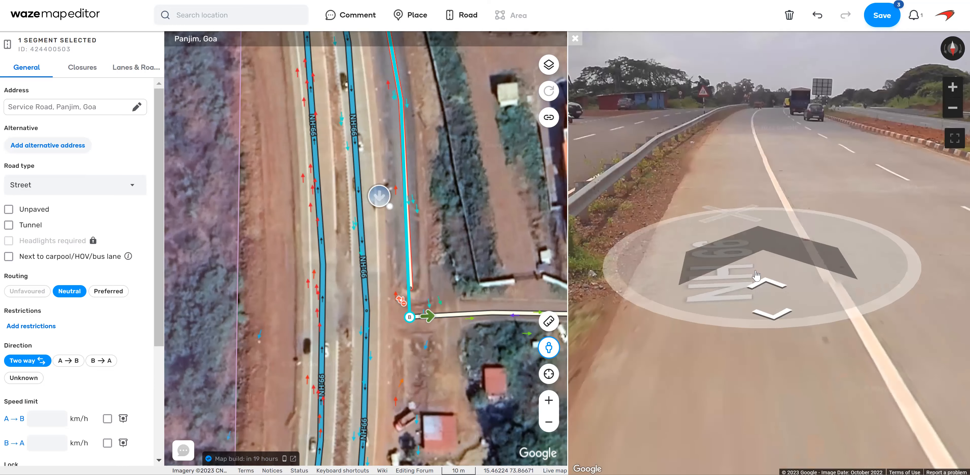
click(763, 313)
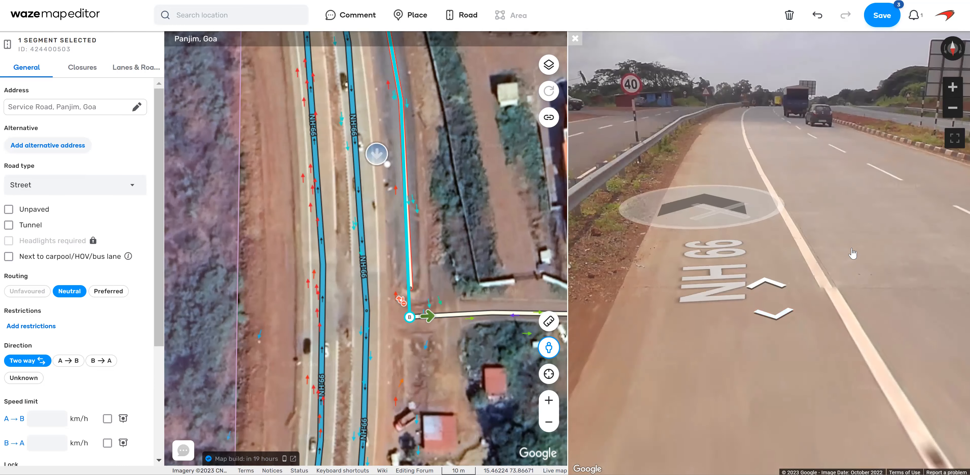
click(852, 252)
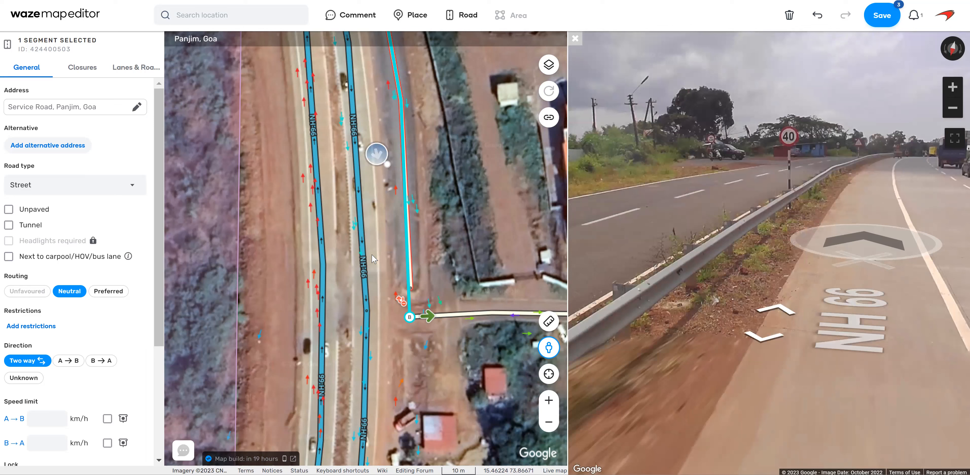
Set the speed limit of the southbound NH-66 segment beside the service road to 40 km/h.
click(365, 274)
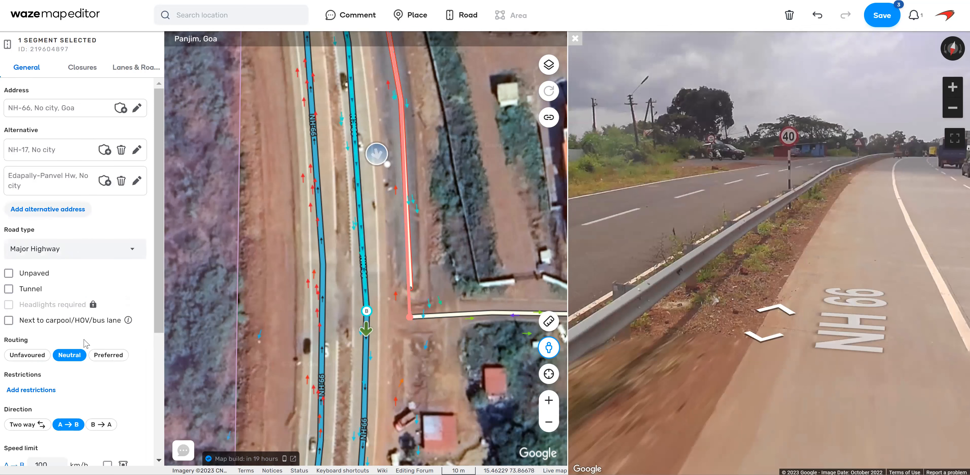
scroll(86, 343, down, 5)
click(55, 273)
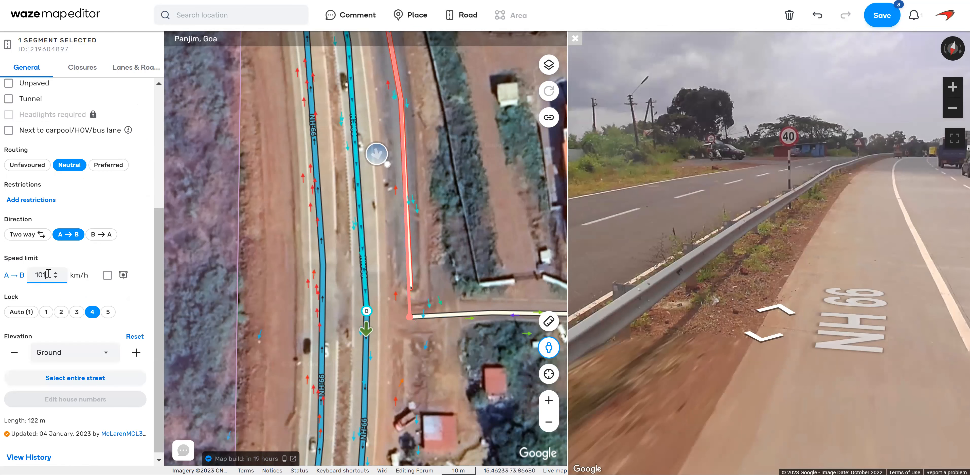
text(40)
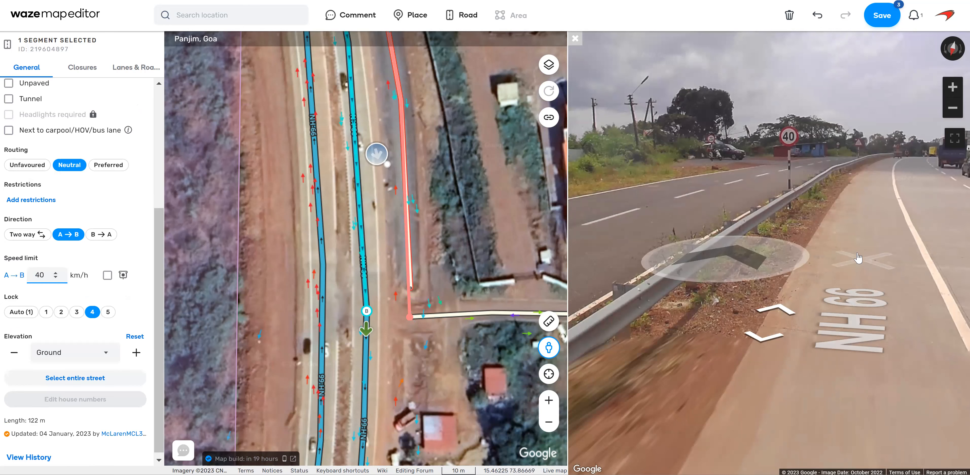
Check further road signs and the carriageway layout along southbound NH-66 in Street View.
click(617, 257)
click(815, 382)
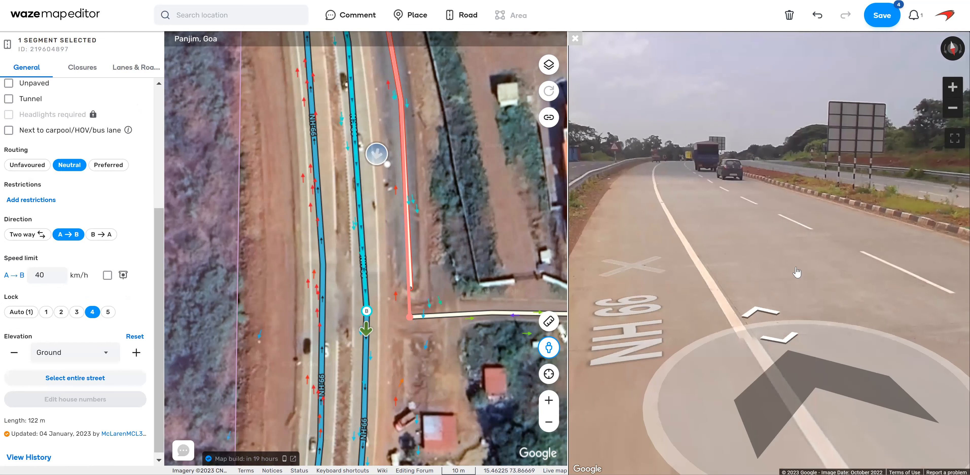
click(754, 194)
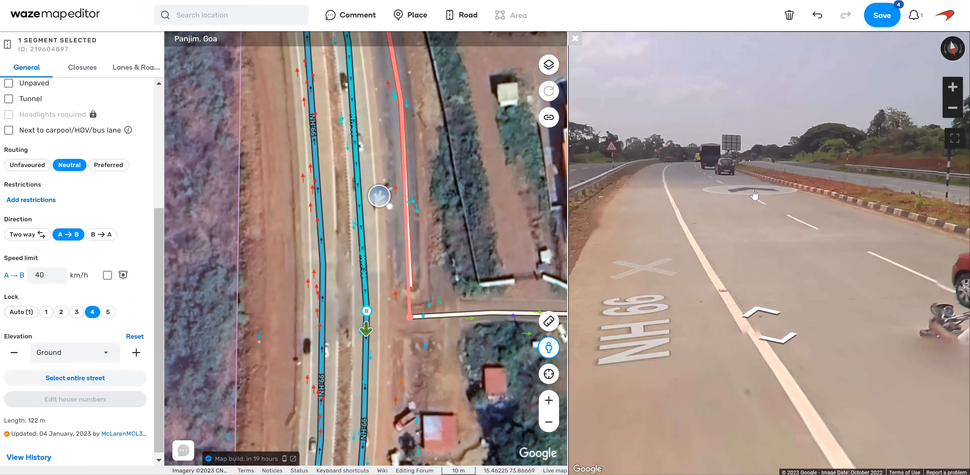
click(871, 264)
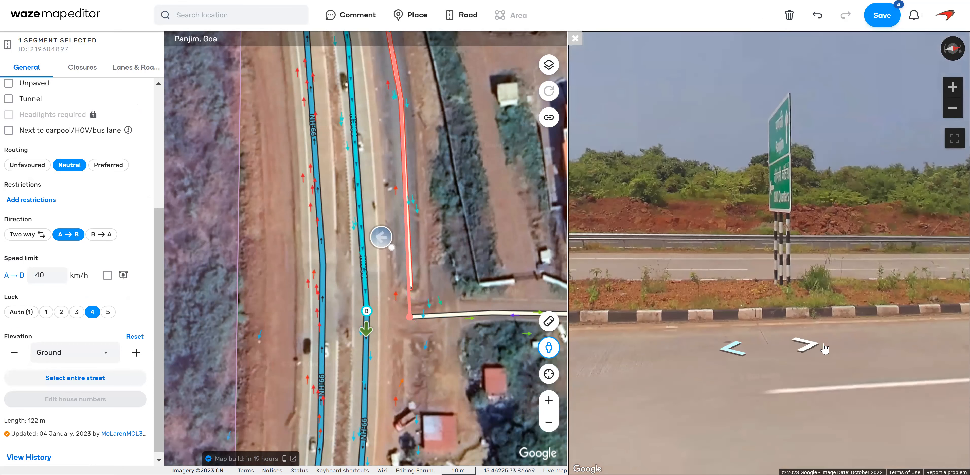
click(881, 324)
mouse_move(699, 313)
mouse_down()
mouse_move(730, 274)
mouse_move(810, 333)
mouse_up()
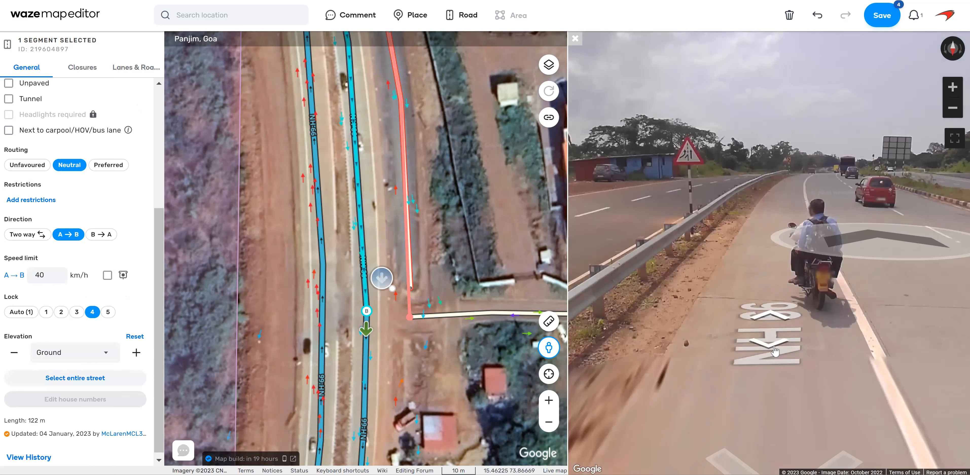
click(775, 351)
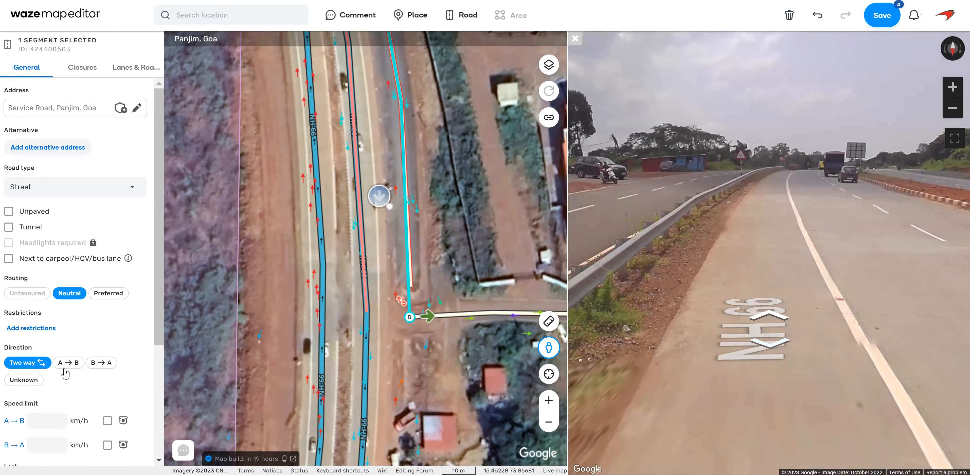
Set the service road's speed limit to 40 km/h in both directions and its lock level to 2.
scroll(73, 391, down, 3)
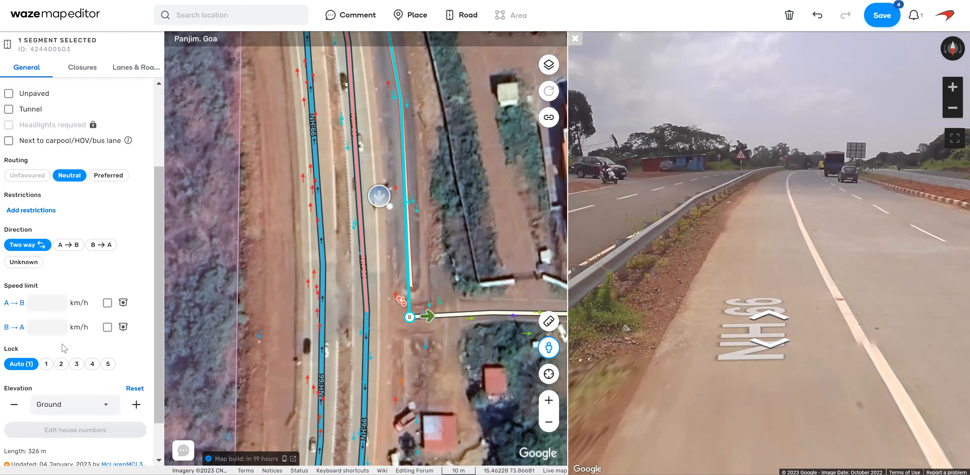
click(45, 296)
text(40)
click(47, 326)
text(40)
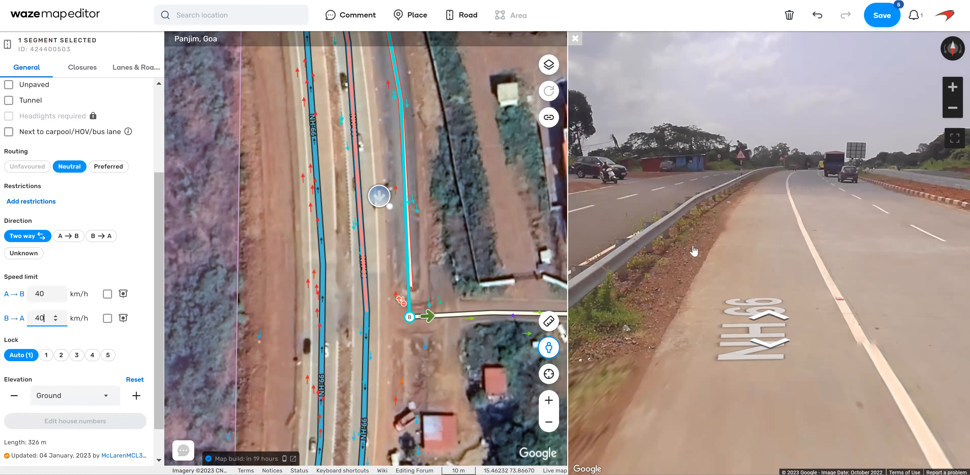
click(749, 209)
click(61, 355)
Change the service road's road type to Primary Street and save the edits.
scroll(103, 375, up, 4)
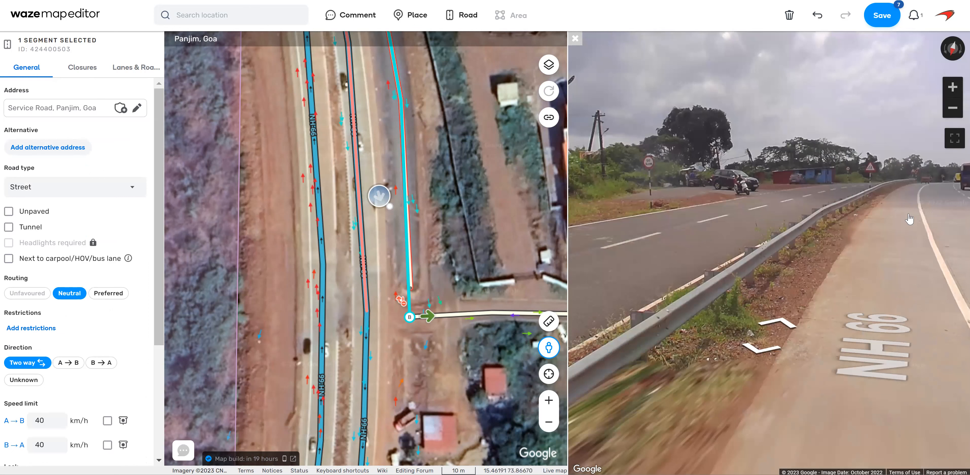
click(85, 190)
scroll(55, 292, down, 2)
click(53, 280)
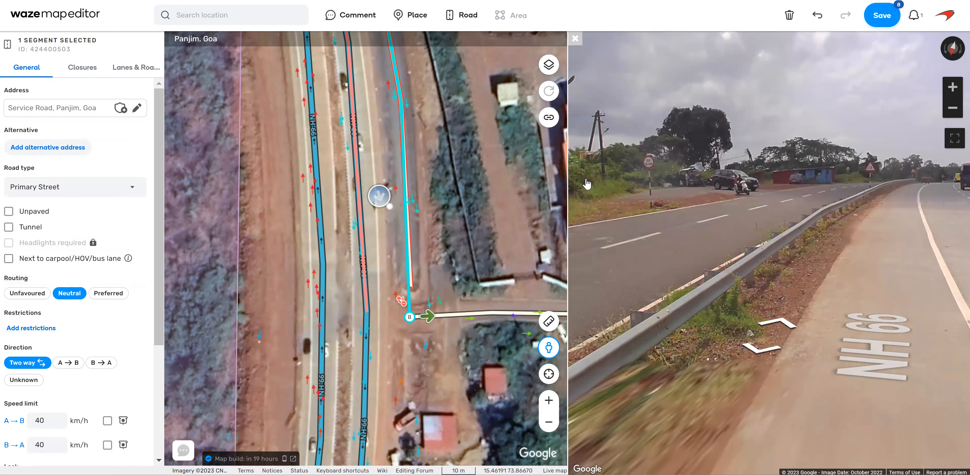
mouse_move(885, 18)
key(ctrl+s)
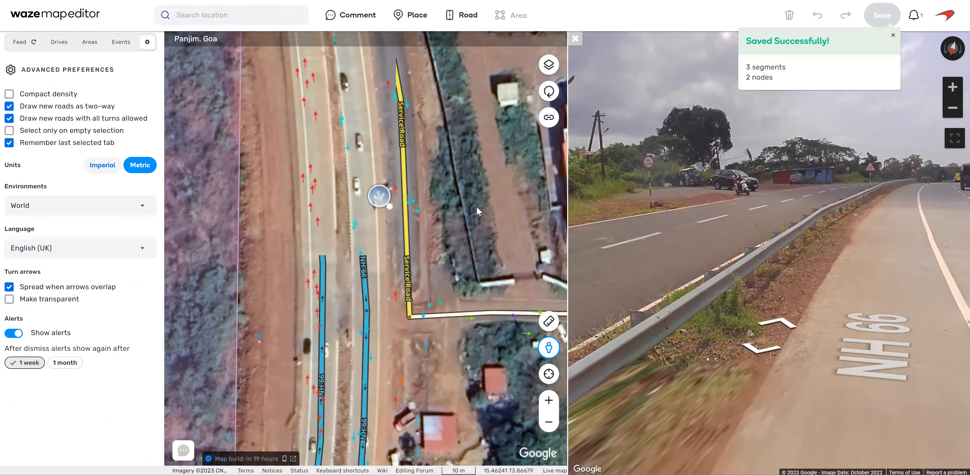
Change the two unnamed segments beside the triangular island to Primary Street and name them Service Road.
click(575, 39)
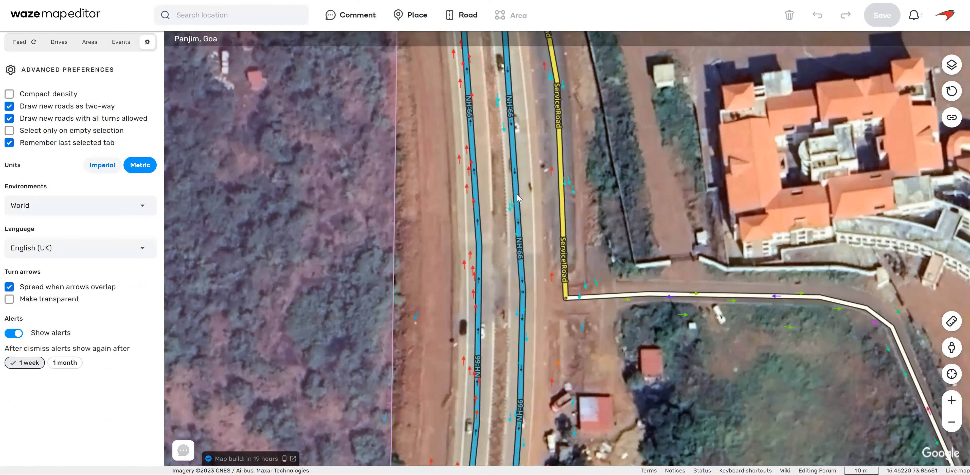
drag(560, 162, 552, 378)
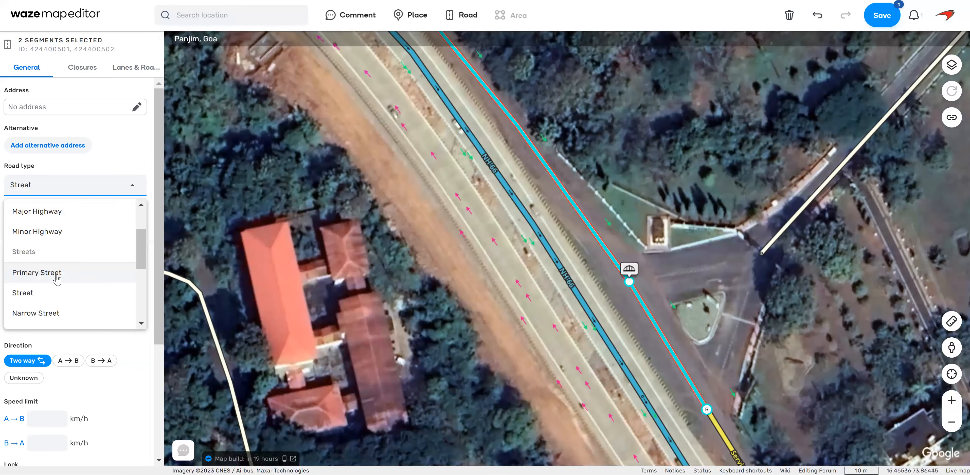
click(58, 271)
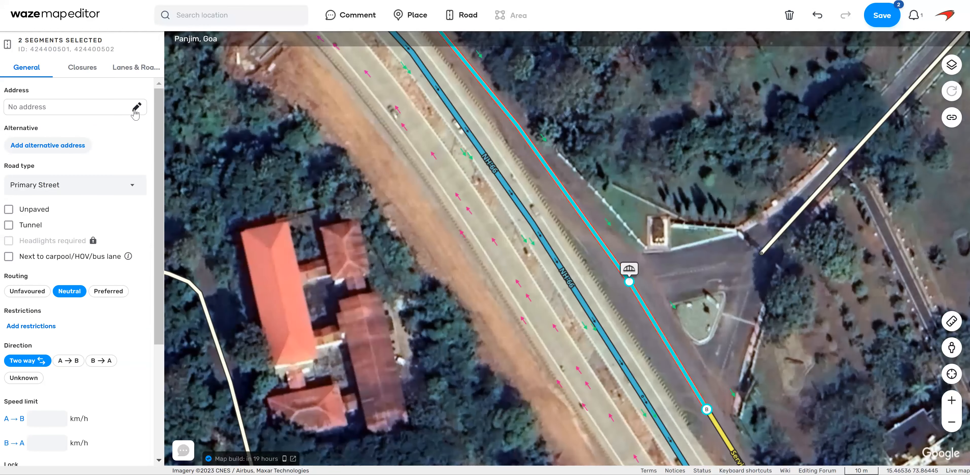
click(57, 107)
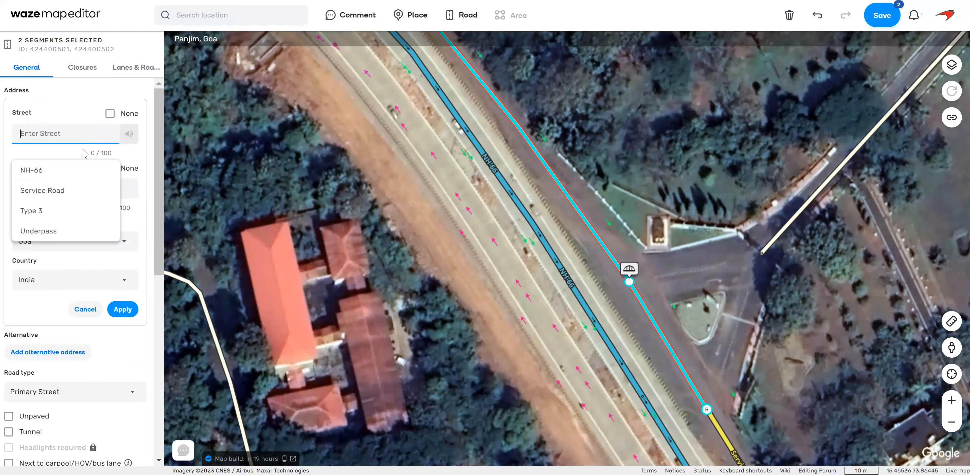
text(Servic)
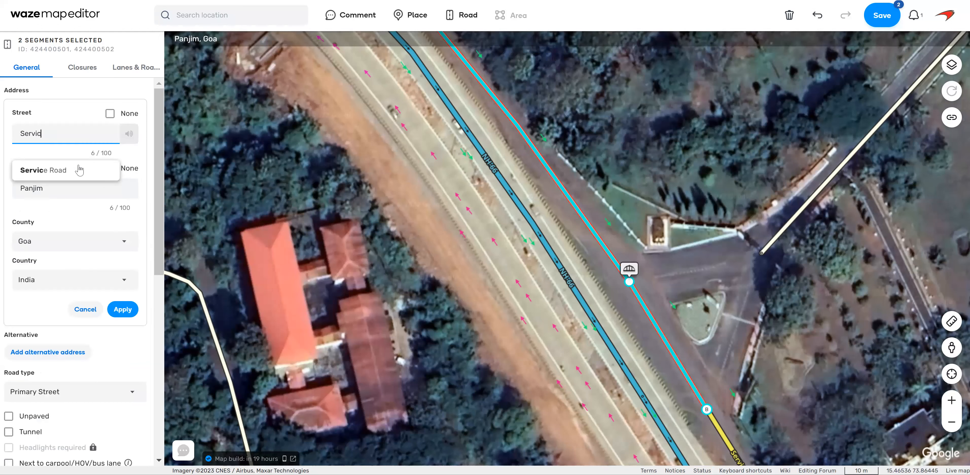
click(78, 170)
click(123, 309)
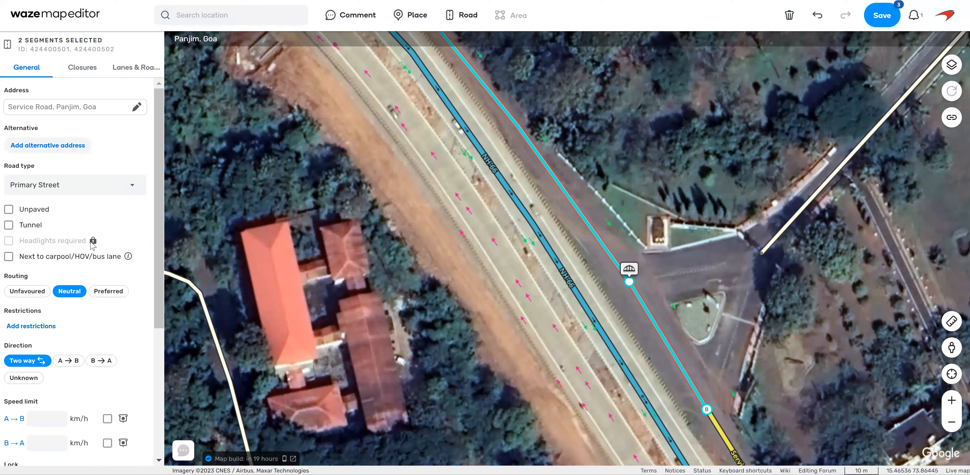
Set the two Service Road segments to 40 km/h in both directions with lock level 2, and save.
scroll(51, 354, down, 2)
click(51, 354)
text(40)
key(Tab)
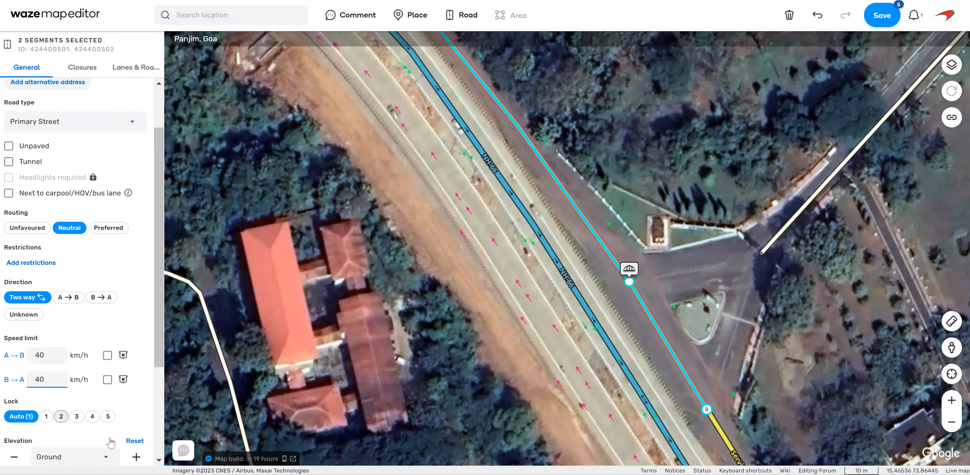
click(61, 416)
click(882, 18)
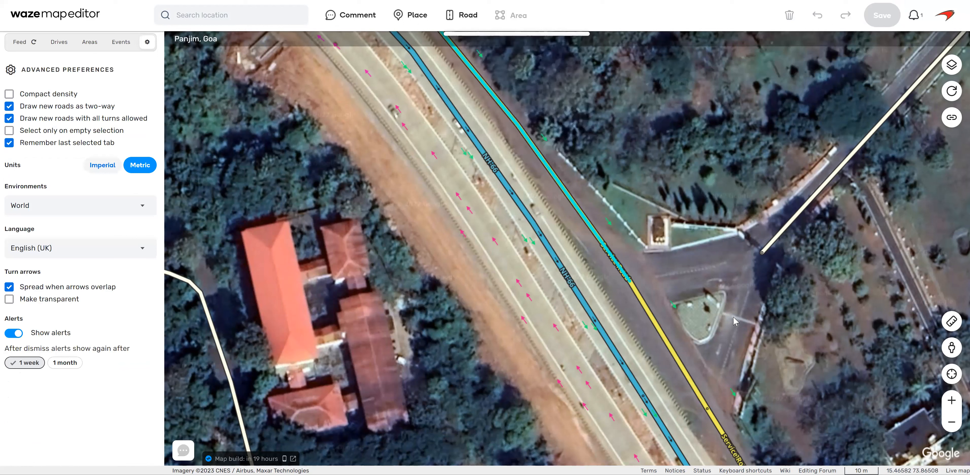
Draw two connector roads from the side road's end to the Service Road nodes on either side of the triangular island.
click(761, 251)
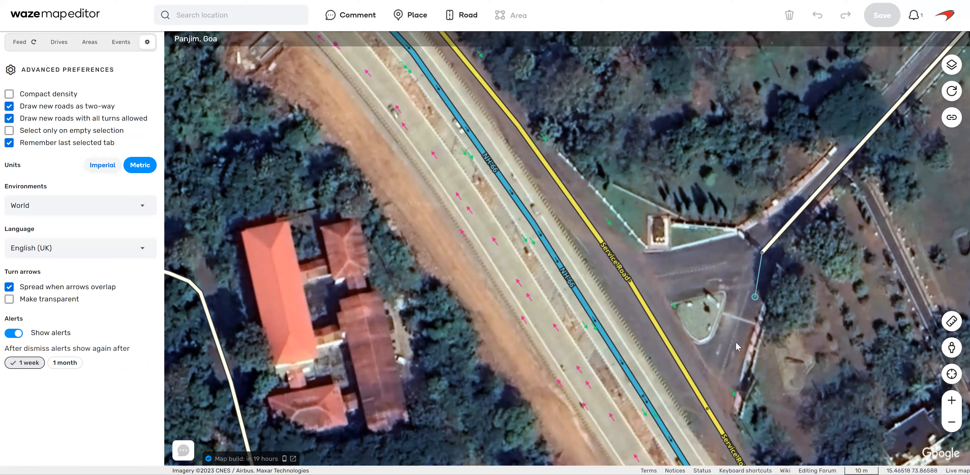
double_click(707, 409)
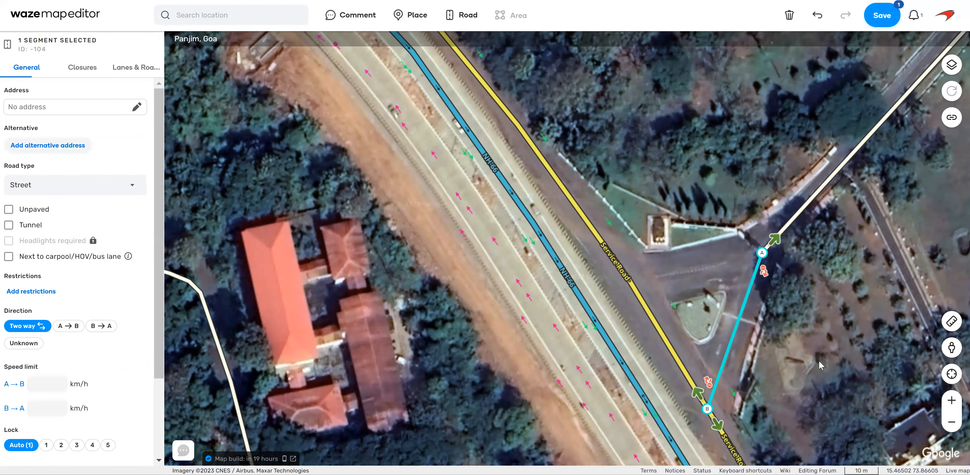
key(Escape)
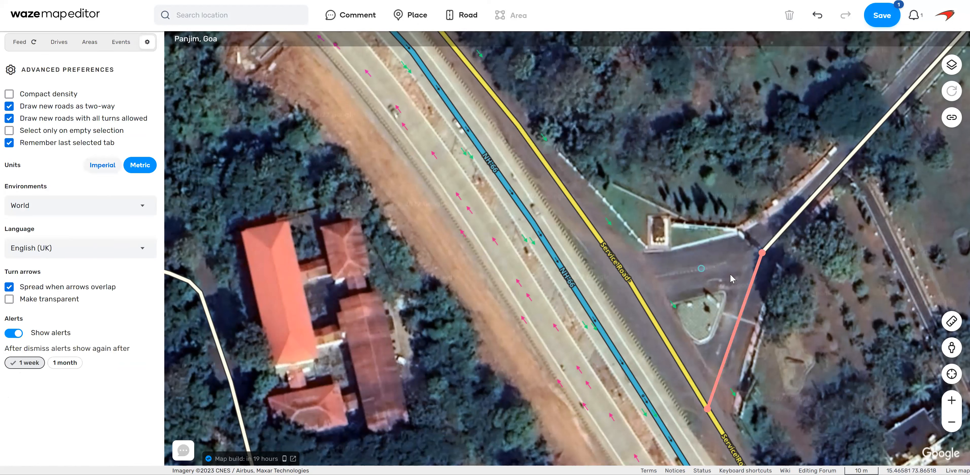
click(630, 281)
double_click(762, 252)
key(Escape)
Set both connectors' road type to Private Road and their address to no street in Panjim, Goa.
drag(708, 256, 752, 329)
click(80, 185)
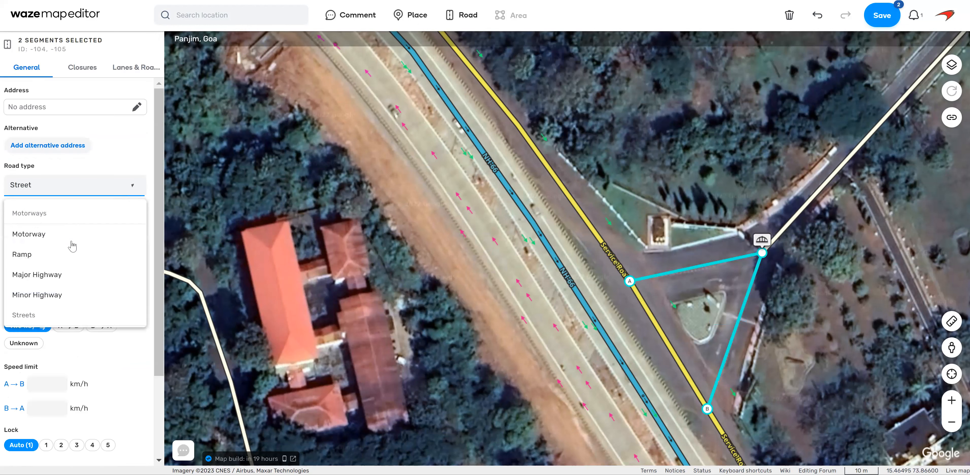
scroll(72, 254, down, 5)
click(63, 268)
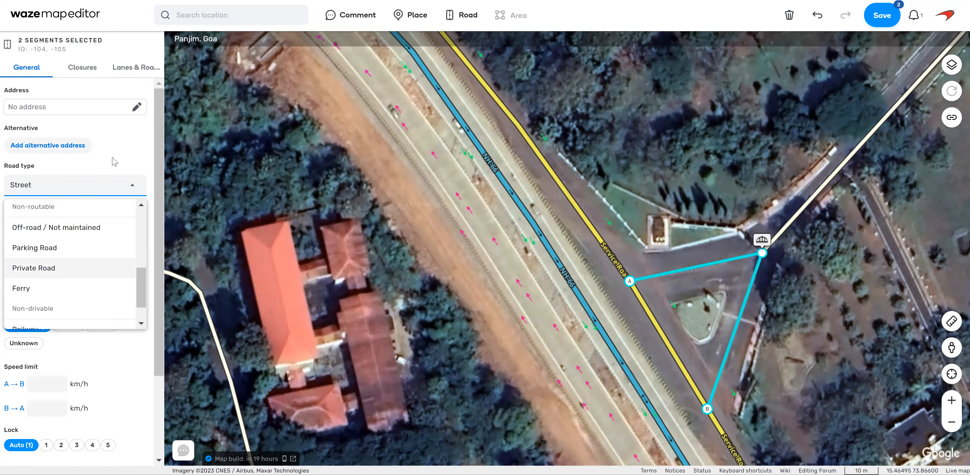
click(137, 109)
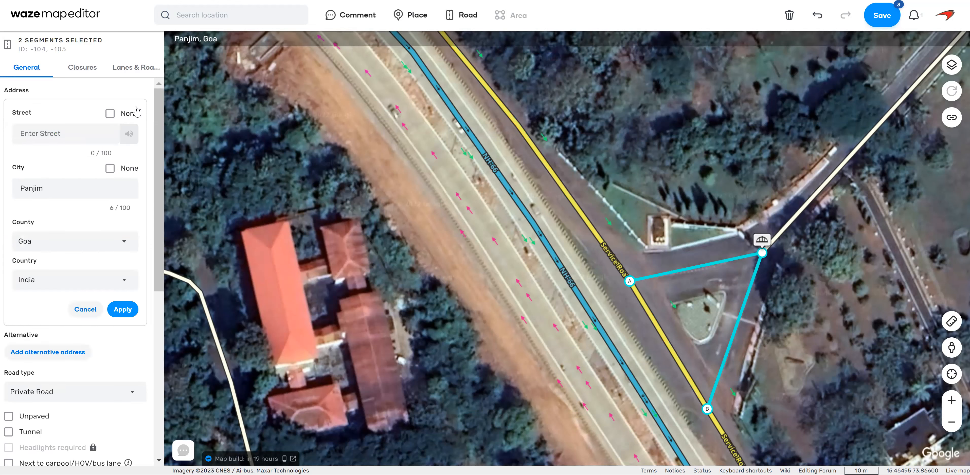
click(126, 311)
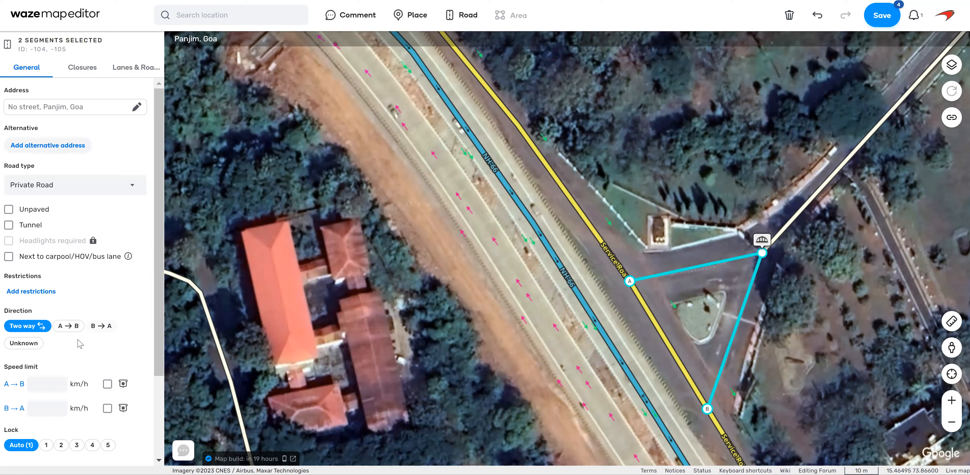
Make both connectors one-way A → B with a 30 km/h speed limit and lock level 3, and save.
click(69, 326)
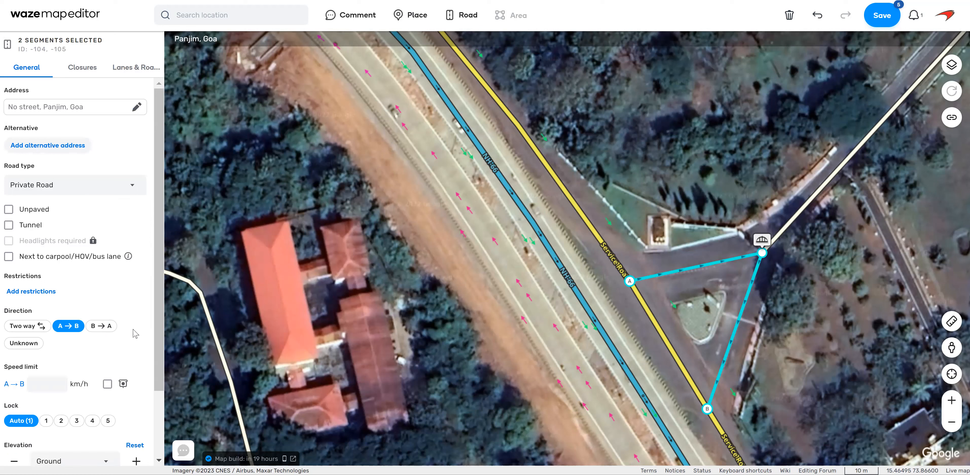
click(41, 386)
text(30)
click(83, 421)
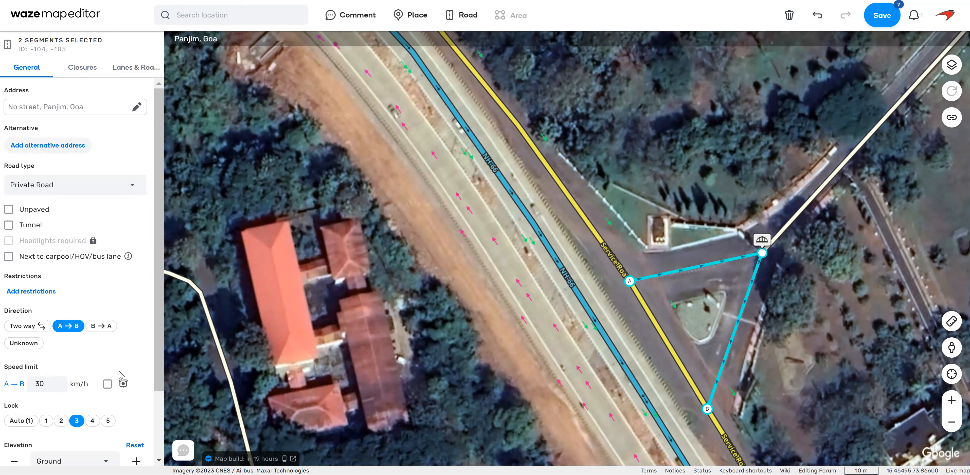
click(877, 24)
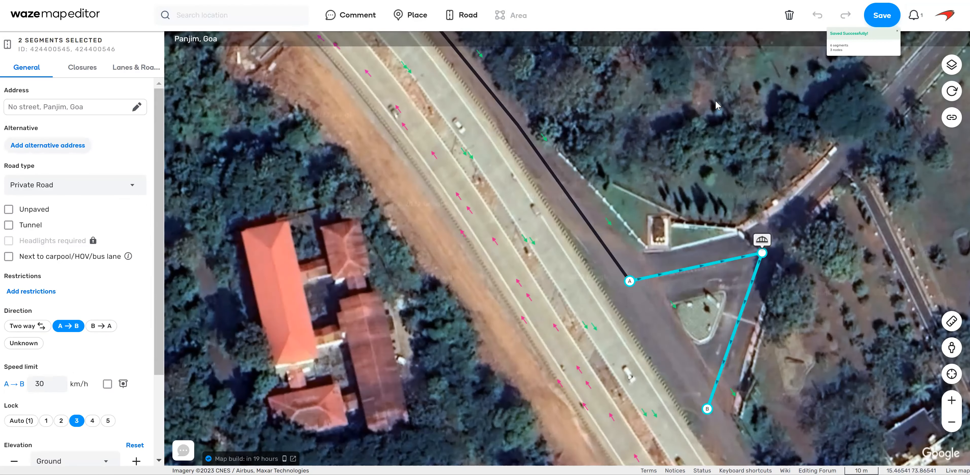
Check the NH-66 carriageways near the triangular junction for speed limit signs in Street View.
drag(636, 150, 643, 163)
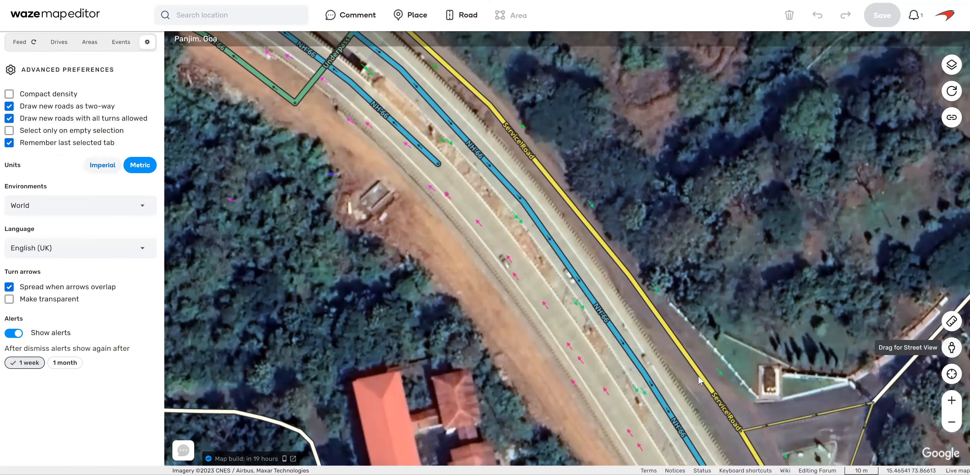
drag(953, 352, 634, 351)
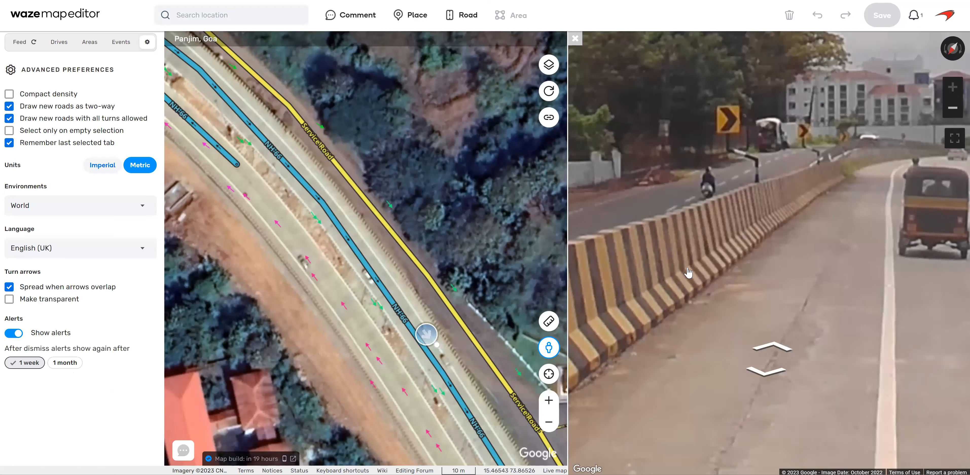
mouse_move(703, 273)
mouse_down()
mouse_move(754, 249)
mouse_move(853, 266)
mouse_up()
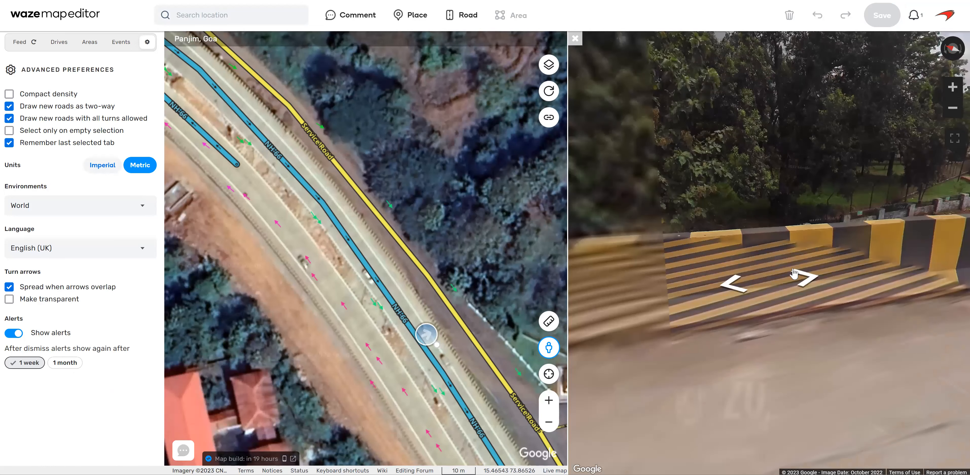
scroll(807, 188, down, 3)
click(776, 277)
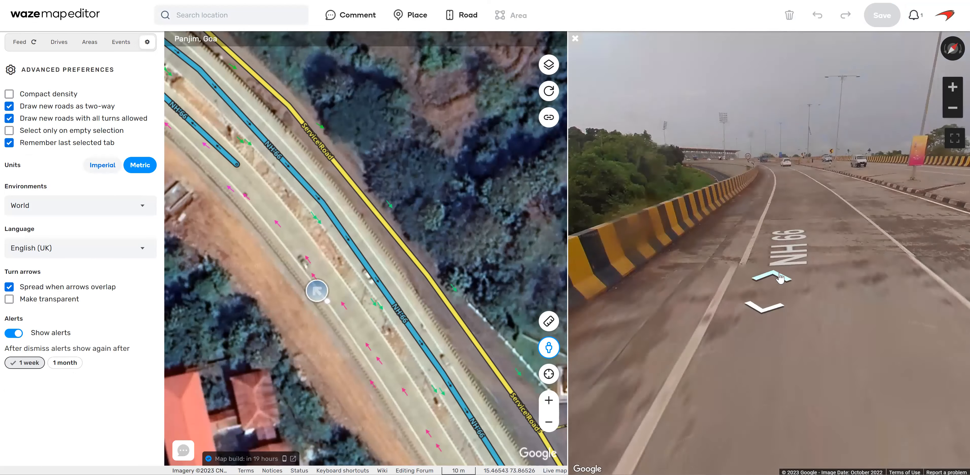
click(779, 279)
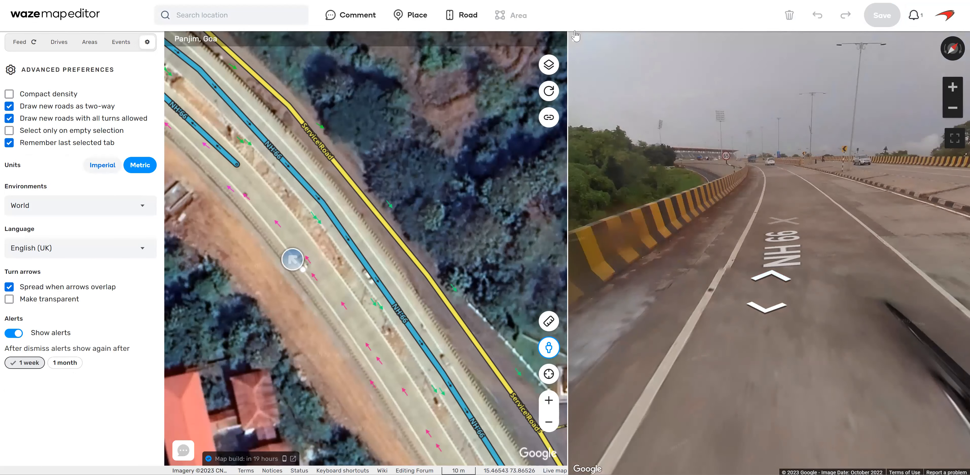
Set the speed limit of both elevated NH-66 carriageway segments near the underpass to 65 km/h and save.
click(334, 221)
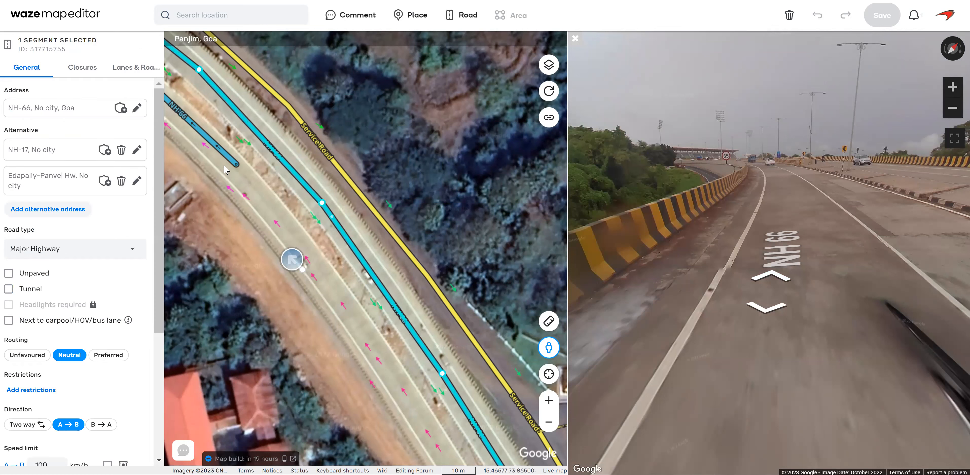
ctrl+click(224, 153)
scroll(84, 338, down, 2)
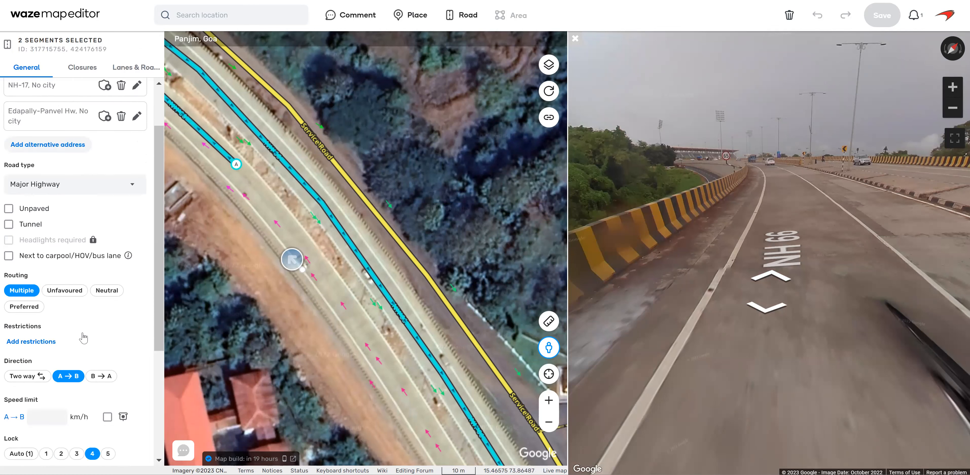
scroll(83, 338, down, 4)
click(42, 294)
text(65)
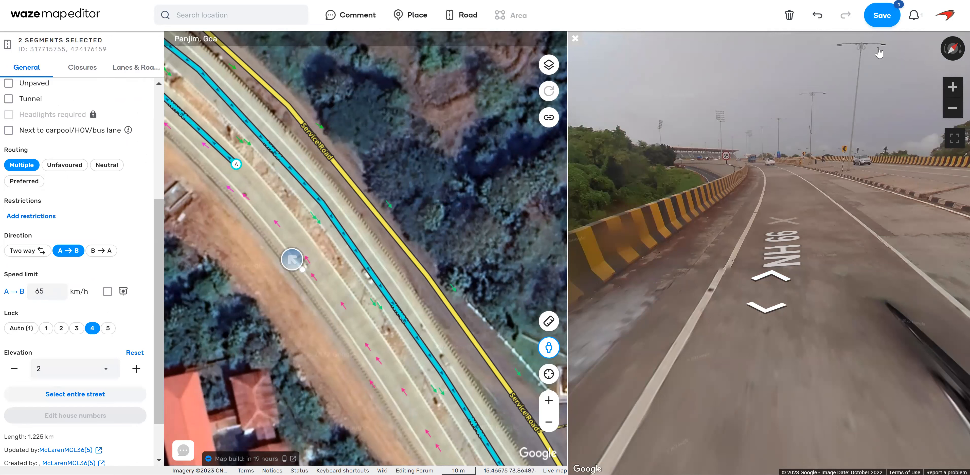
click(882, 15)
click(861, 163)
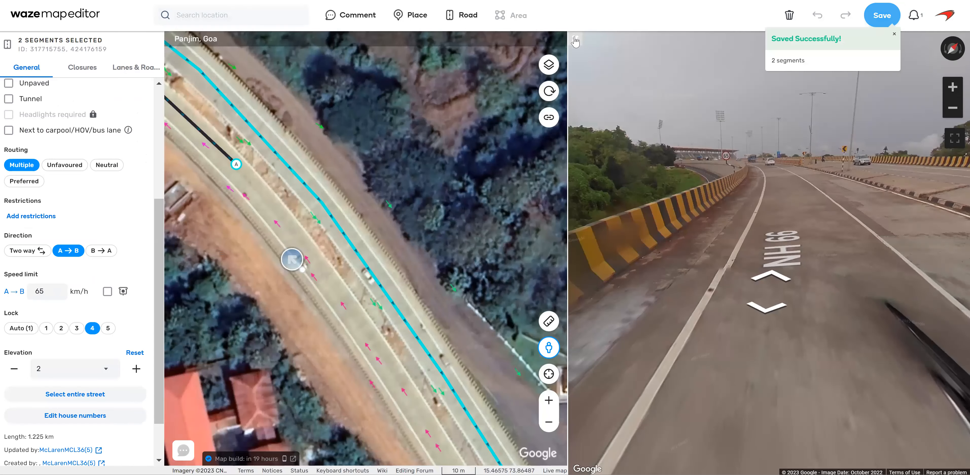
Review the allowed turns of the Service Road segment between the two one-way connectors.
click(541, 215)
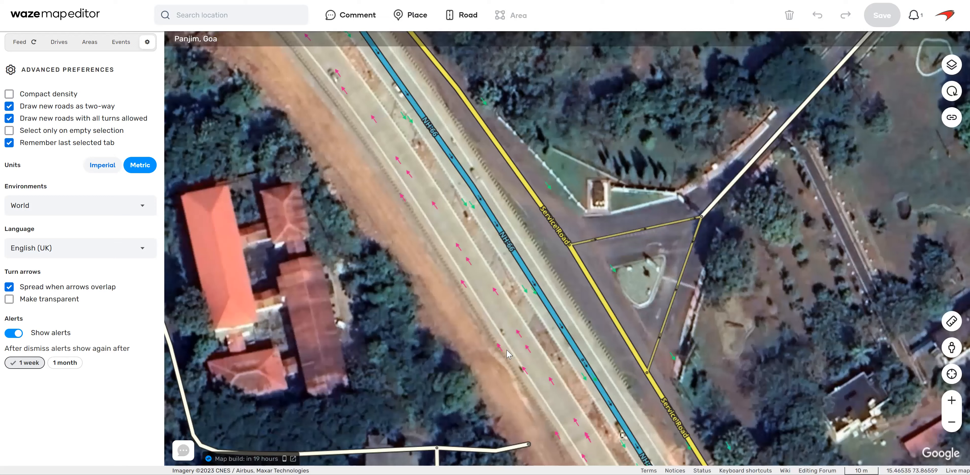
click(625, 327)
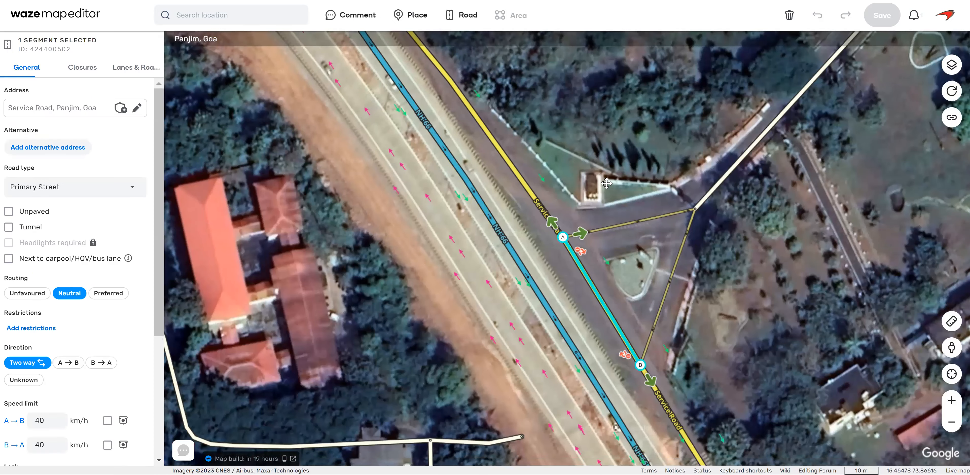
drag(678, 258, 628, 149)
click(671, 312)
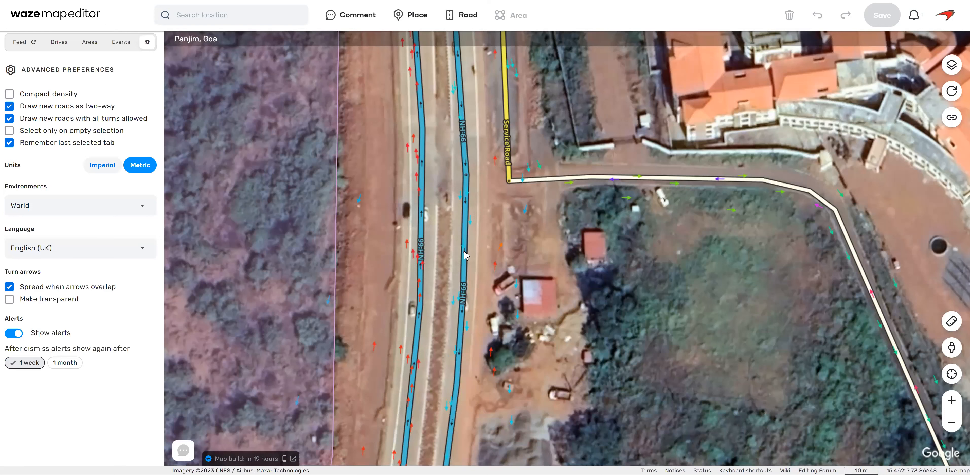
Examine in Street View how southbound NH-66 meets the Service Road's southern end.
click(467, 256)
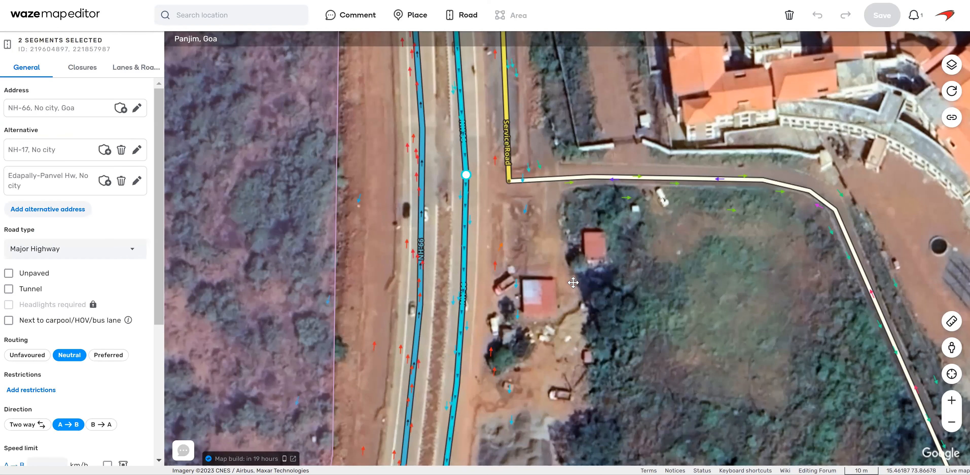
drag(951, 347, 510, 192)
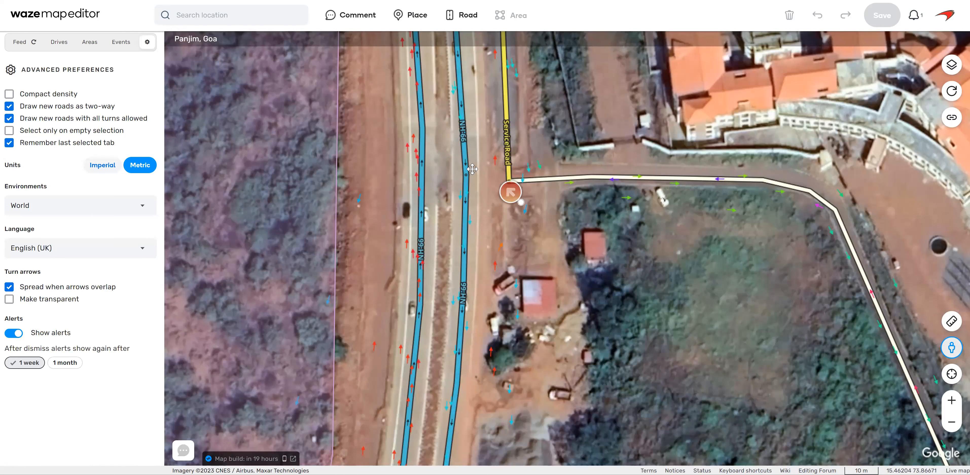
click(473, 170)
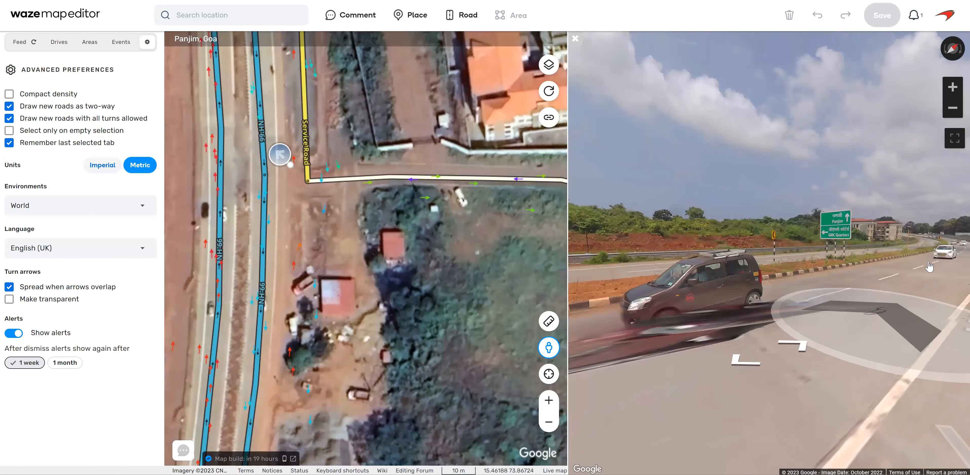
drag(930, 266, 712, 321)
drag(885, 320, 686, 315)
drag(842, 335, 766, 323)
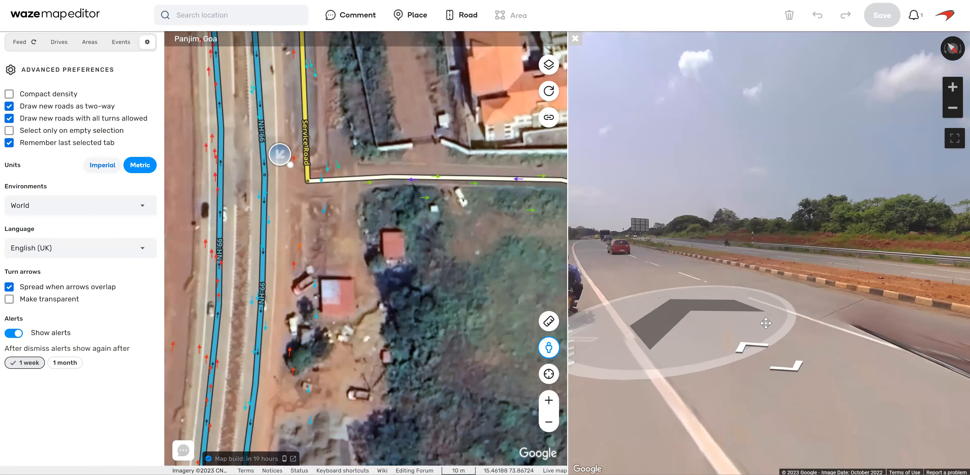
click(850, 306)
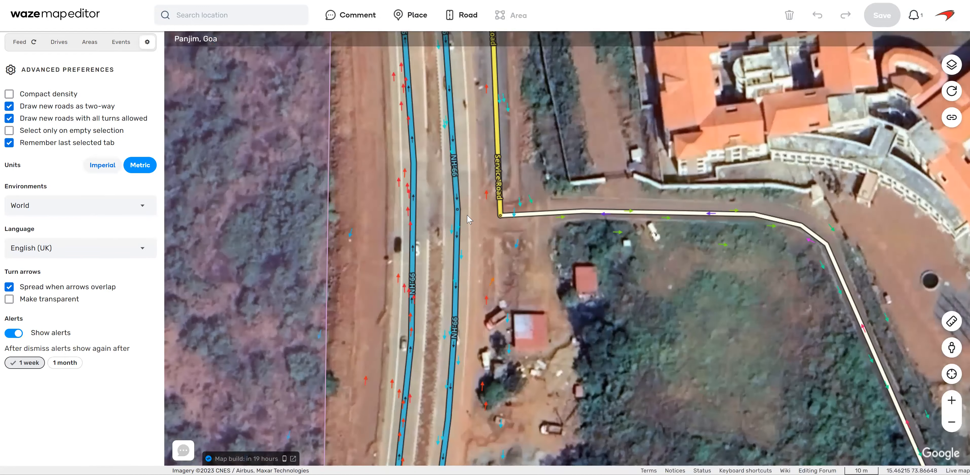
Set the speed limit of the two southbound NH-66 segments beside the Service Road's southern end to 65 km/h.
click(459, 206)
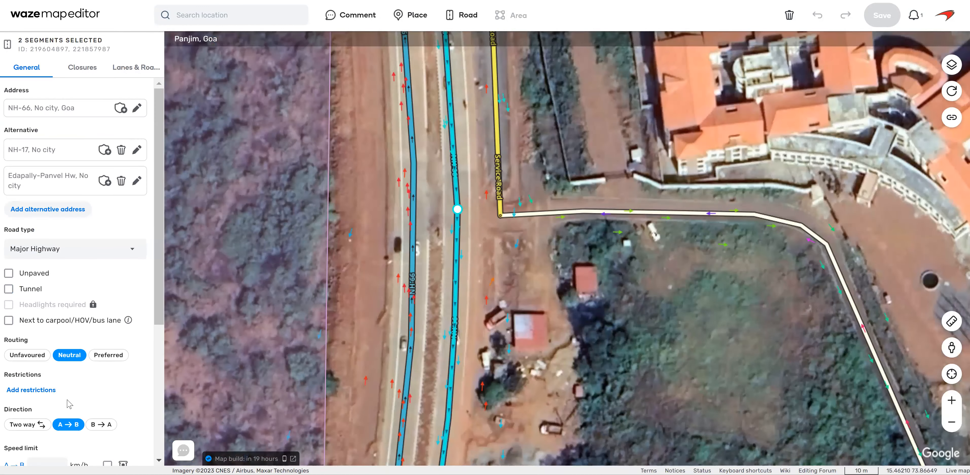
scroll(69, 403, down, 5)
click(44, 252)
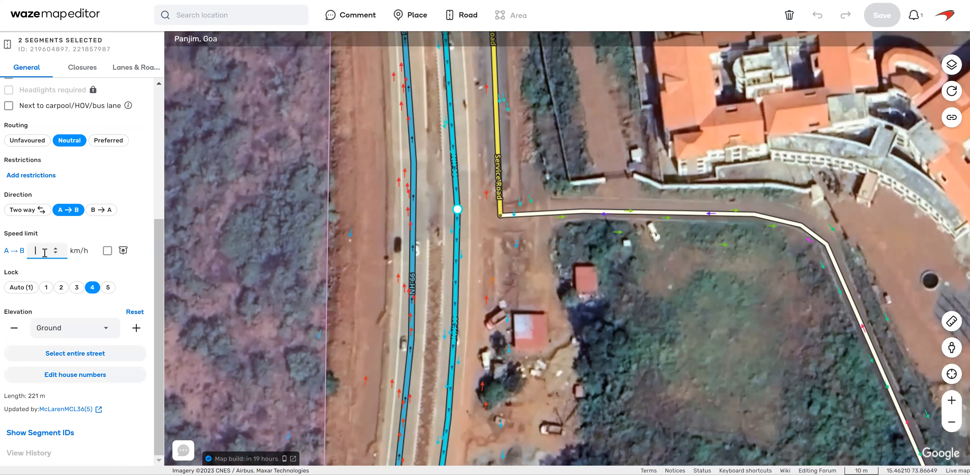
text(65)
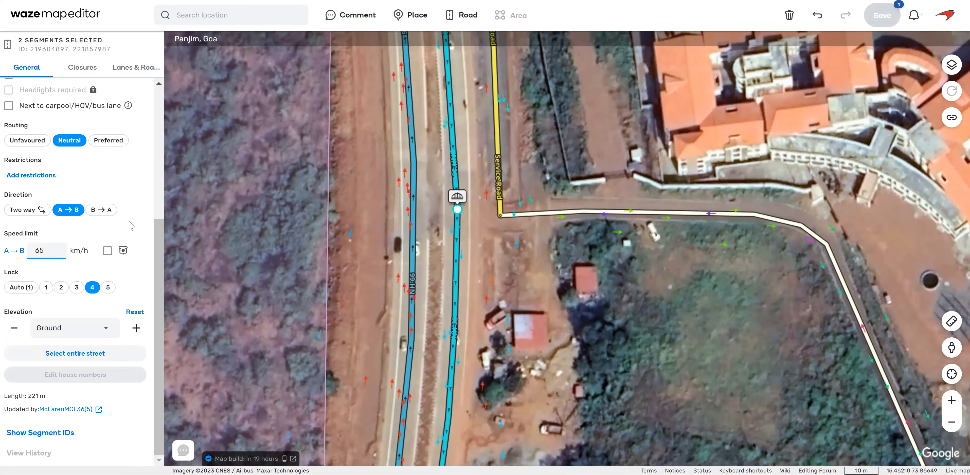
scroll(131, 225, up, 5)
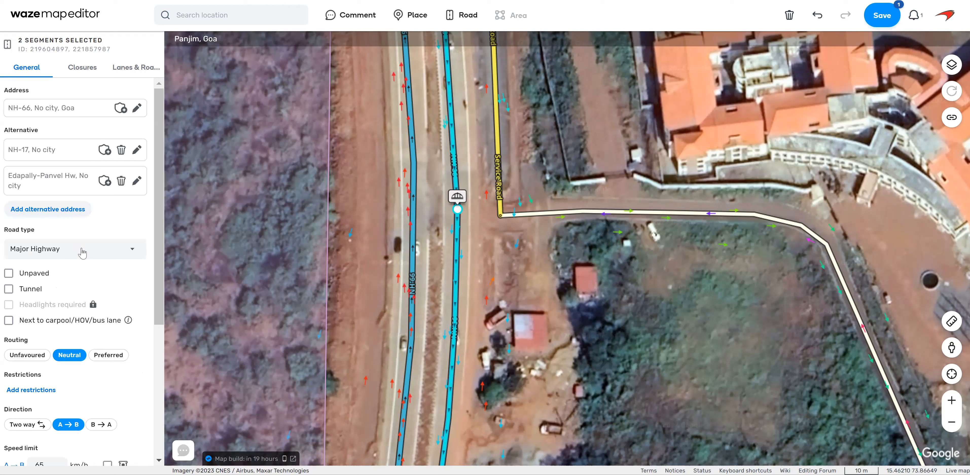
scroll(83, 253, down, 5)
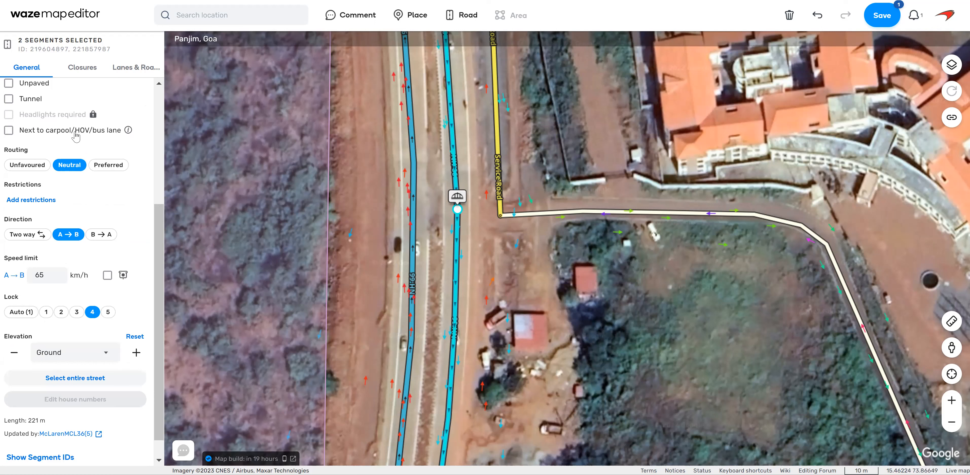
scroll(101, 307, up, 4)
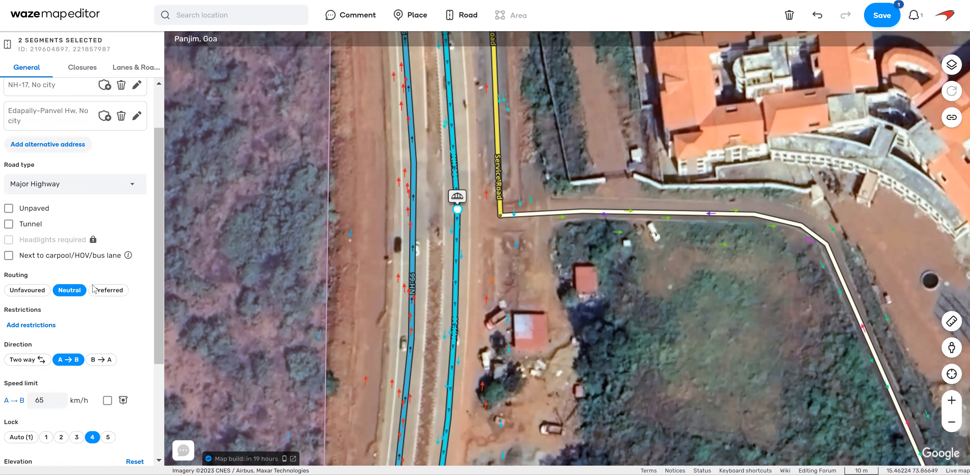
scroll(102, 306, down, 4)
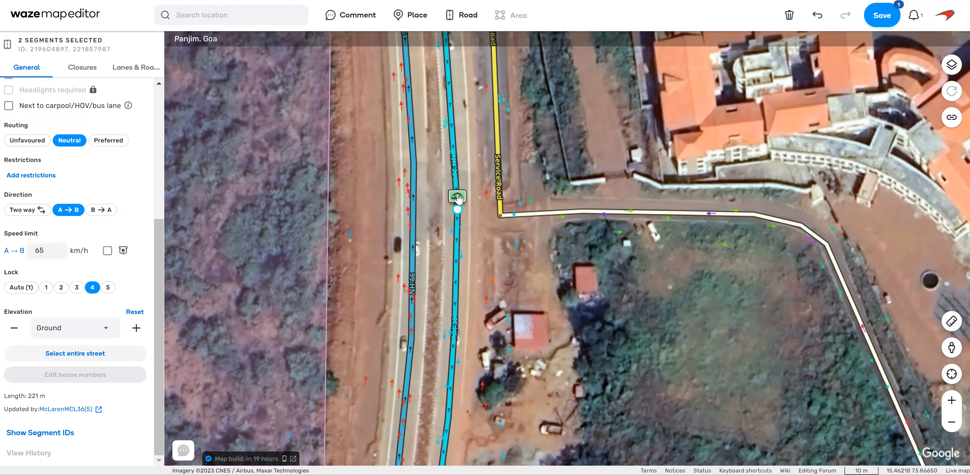
Merge the two selected southbound NH-66 segments into one and save the edits.
click(458, 197)
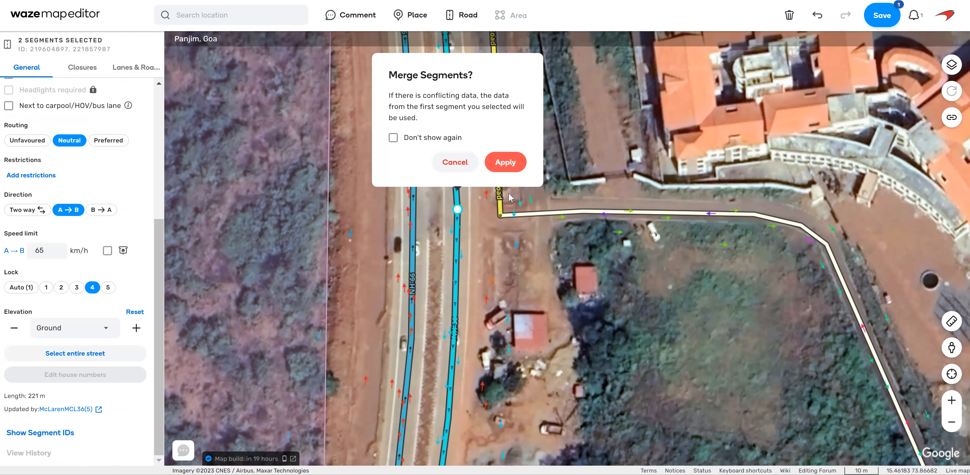
click(505, 162)
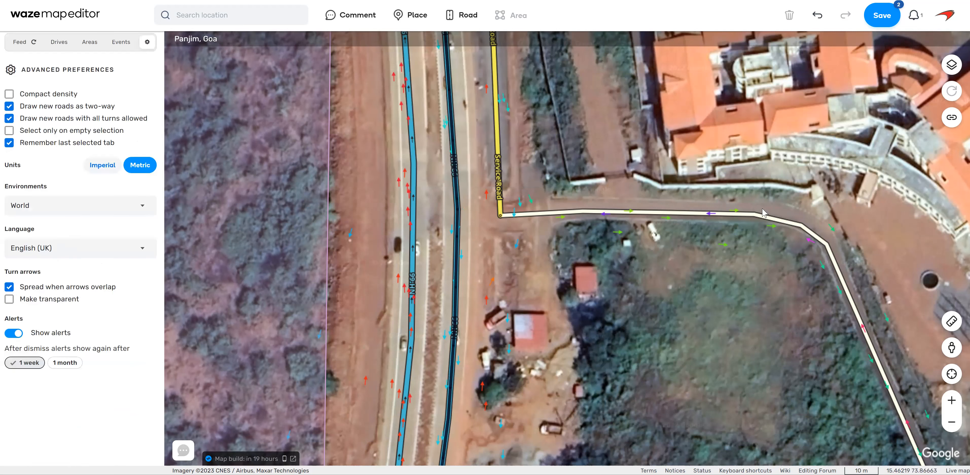
click(887, 21)
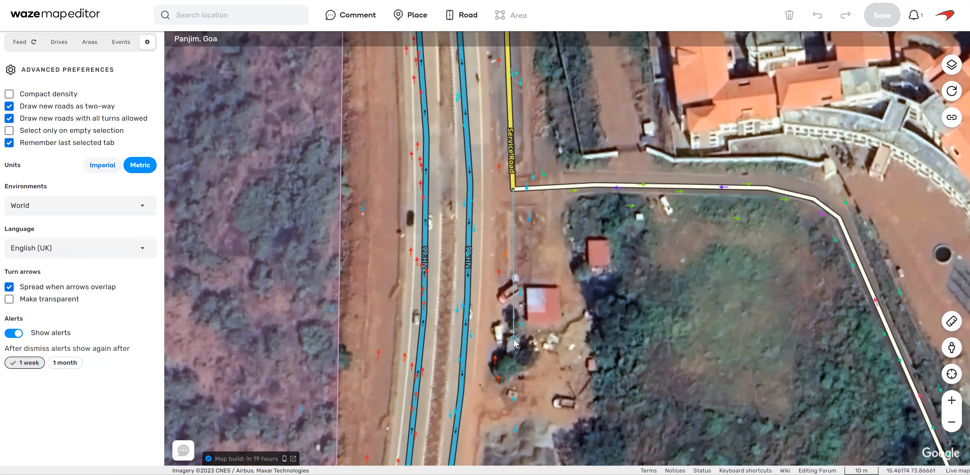
Draw a road from the Service Road's southern end, parallel to southbound NH-66, ending at the node where the two carriageways join.
click(510, 349)
drag(546, 416, 595, 251)
click(543, 373)
drag(592, 425, 663, 189)
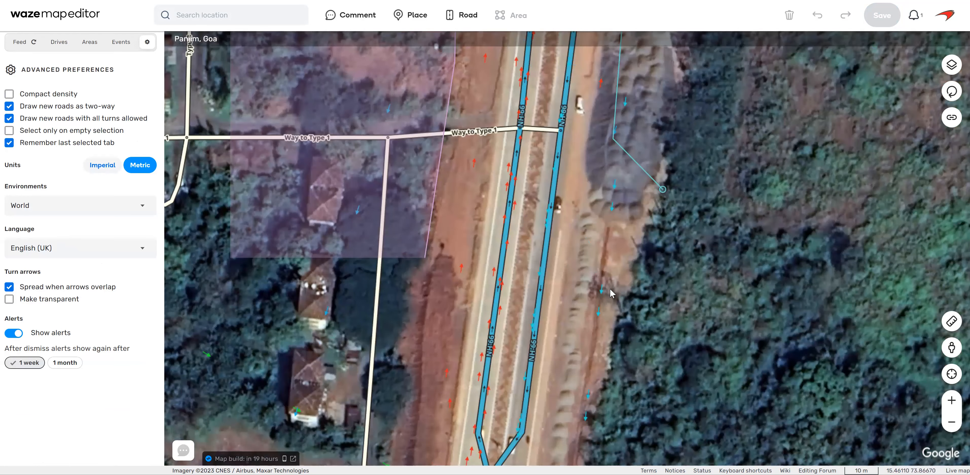
drag(568, 440, 601, 340)
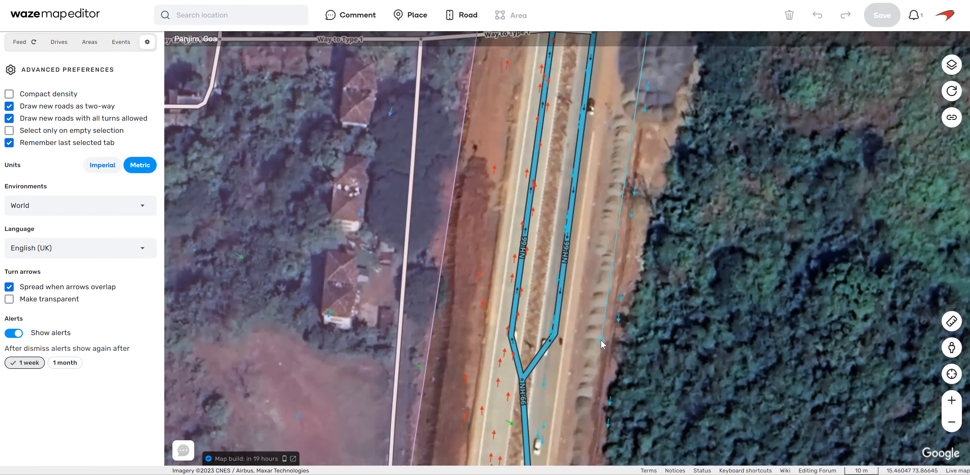
double_click(526, 378)
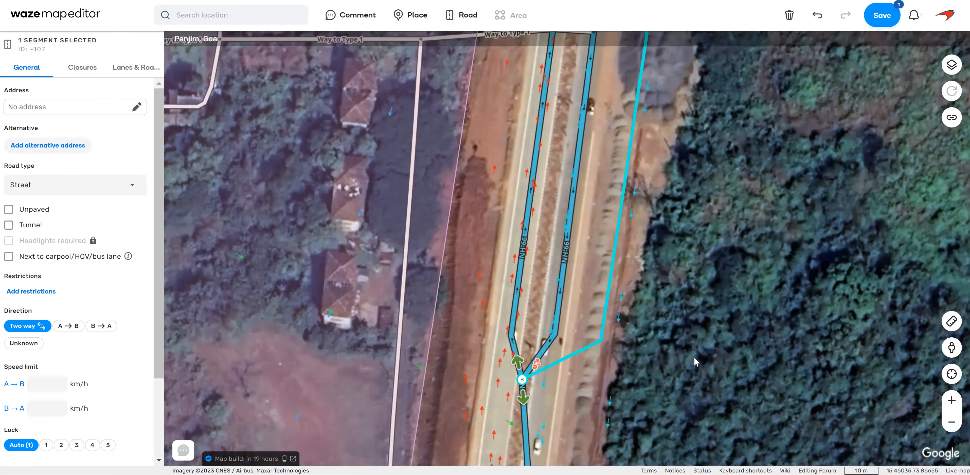
Name the new road segment "Service Road" with Panjim as its city.
drag(744, 137, 728, 406)
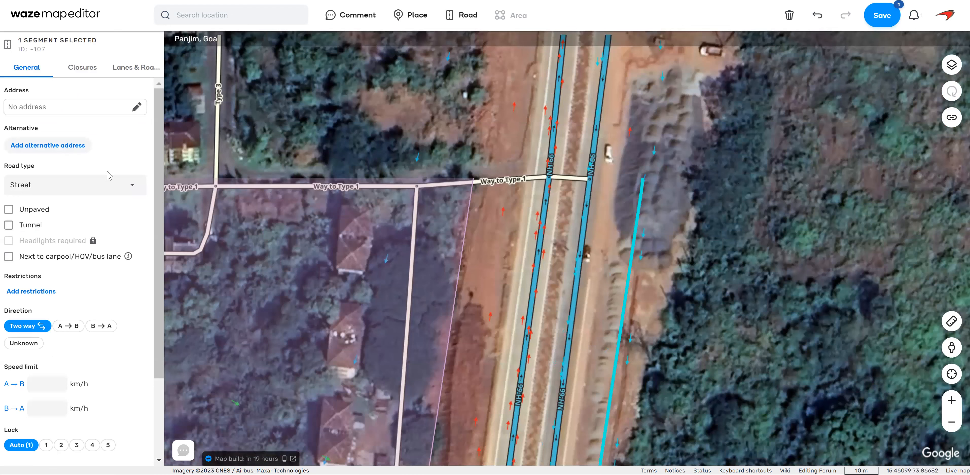
click(137, 107)
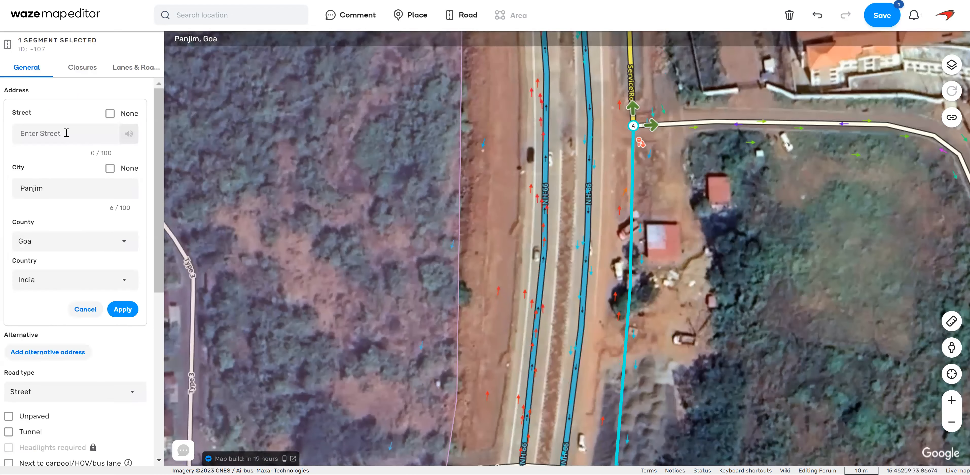
text(Service Road)
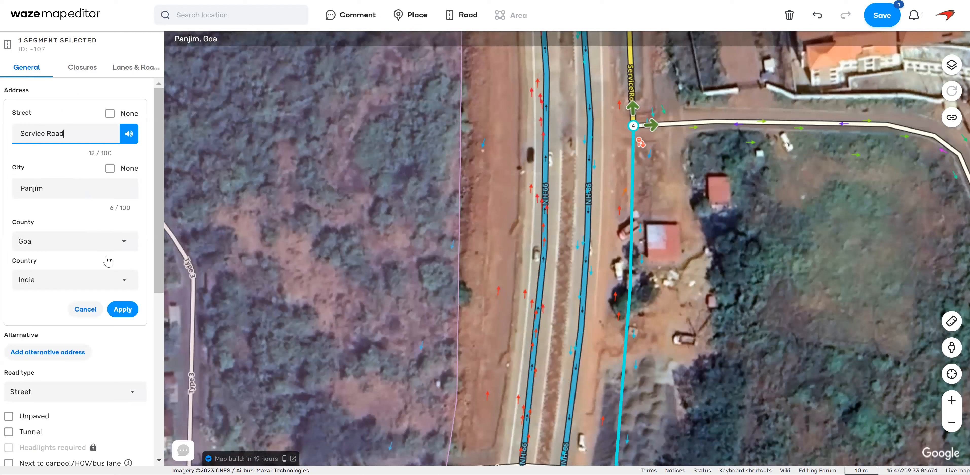
click(123, 309)
Set the new Service Road segment to Primary Street and make it one-way from A to B.
click(97, 187)
scroll(78, 269, down, 2)
click(66, 274)
click(70, 327)
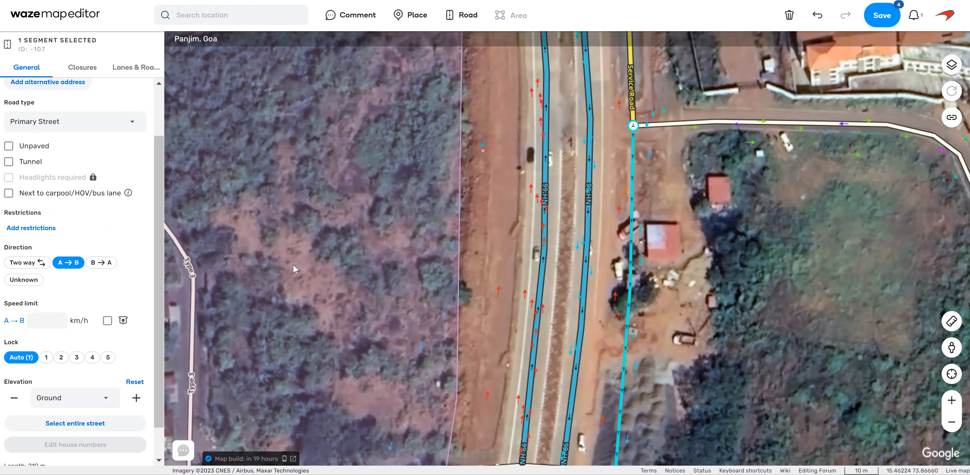
Give the new Service Road segment lock level 2 and a 40 km/h speed limit, and save.
click(61, 358)
text(40)
click(128, 352)
scroll(129, 353, up, 2)
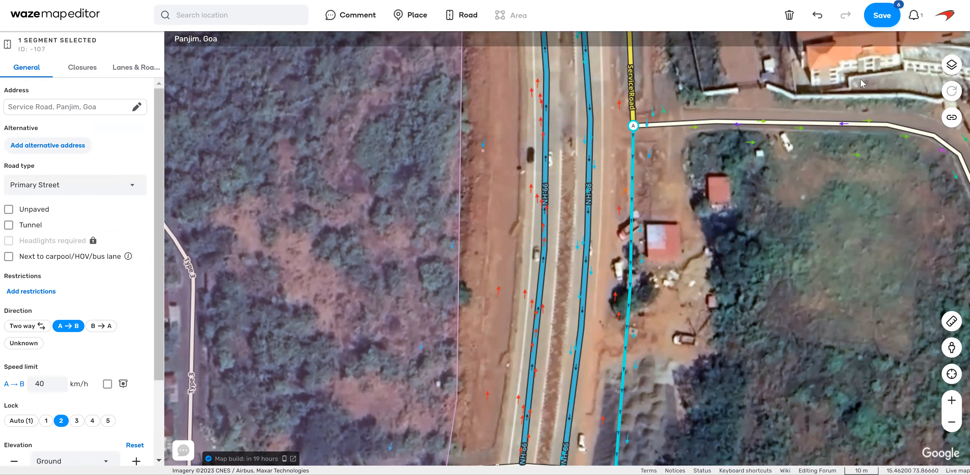
click(878, 20)
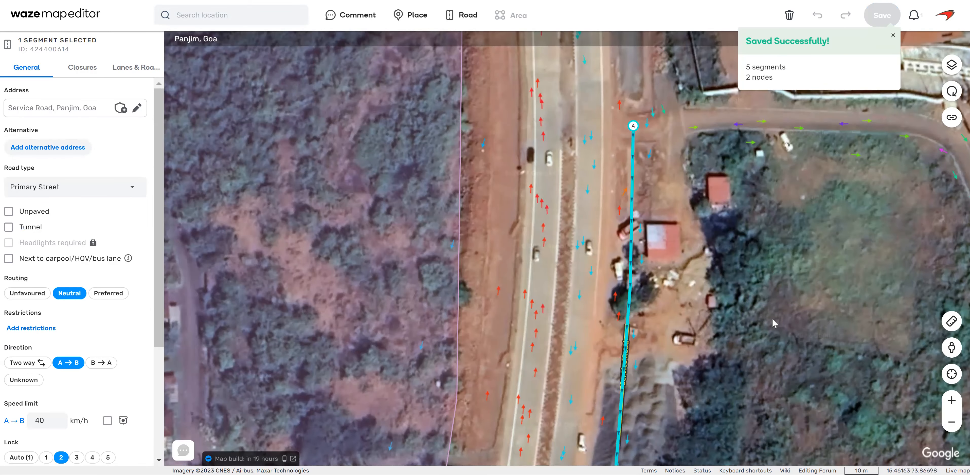
Disallow the turn from the new Service Road's southern end onto the northbound NH-66 carriageway.
drag(735, 160, 727, 150)
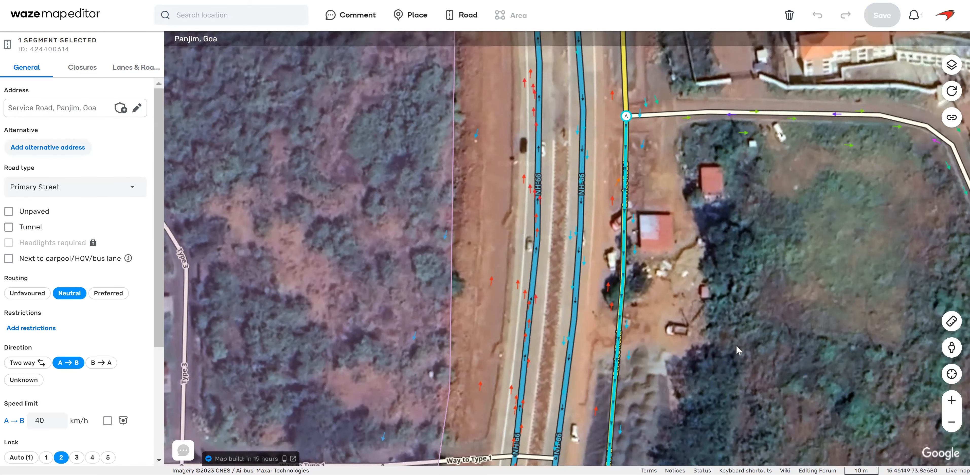
drag(737, 350, 770, 183)
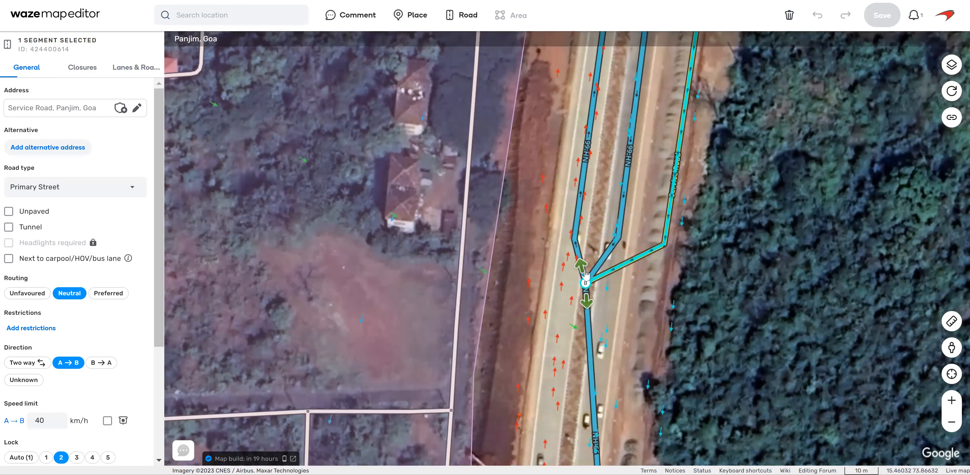
click(581, 268)
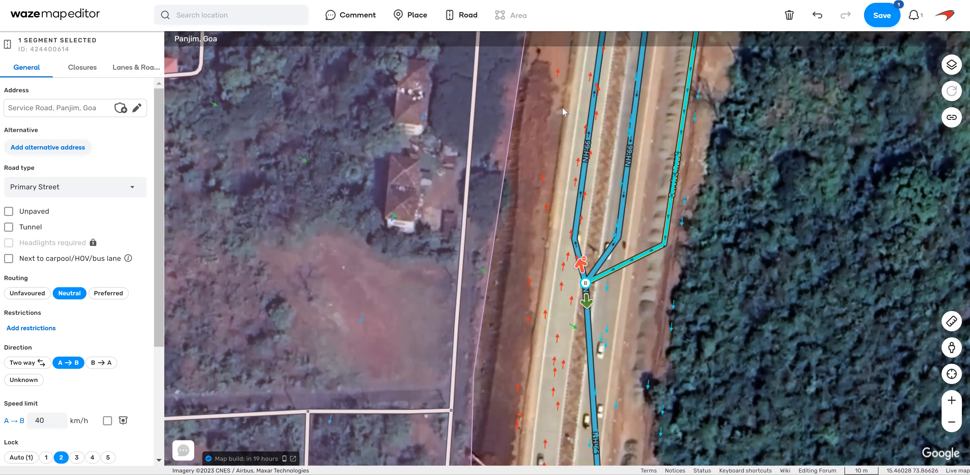
Examine in Street View the parallel road west of NH-66 and its speed limit sign near the carriageway split.
drag(715, 294, 792, 298)
drag(939, 352, 658, 256)
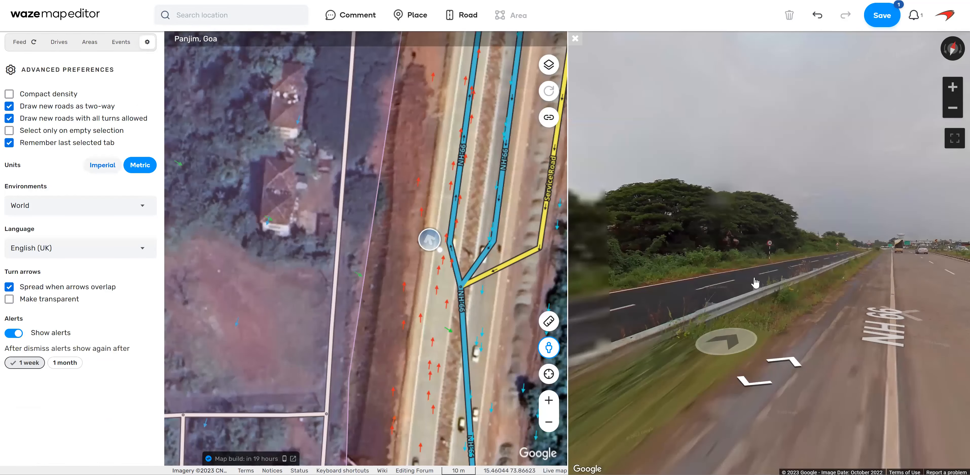
click(755, 283)
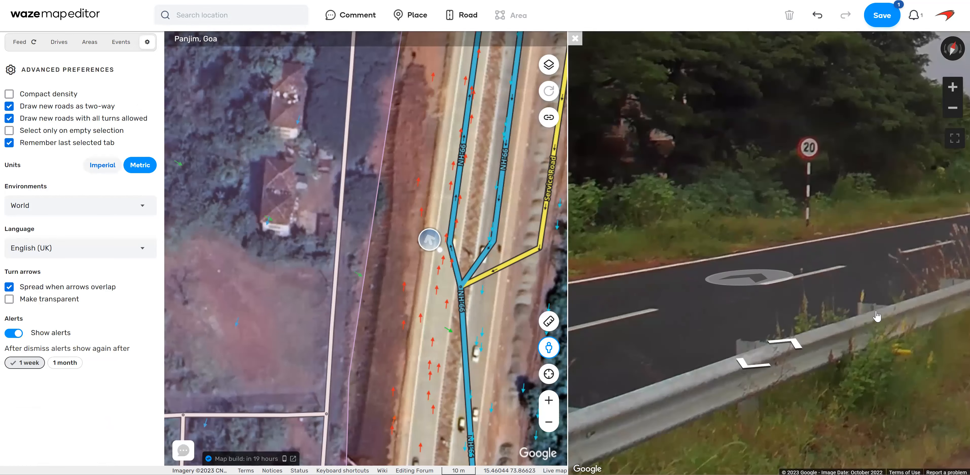
click(830, 301)
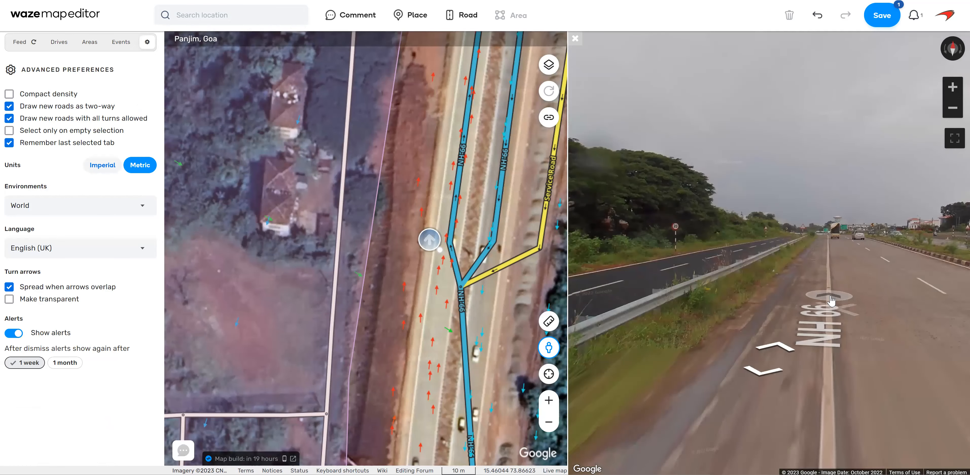
click(774, 301)
click(756, 297)
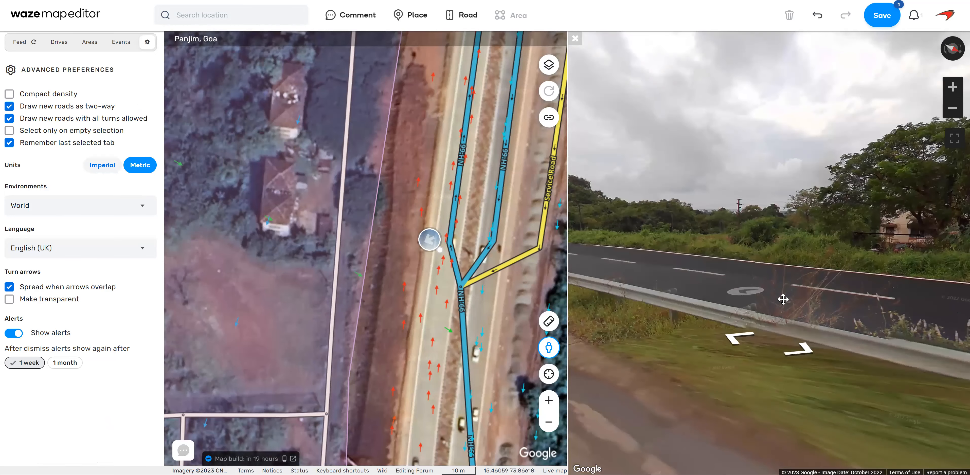
click(782, 299)
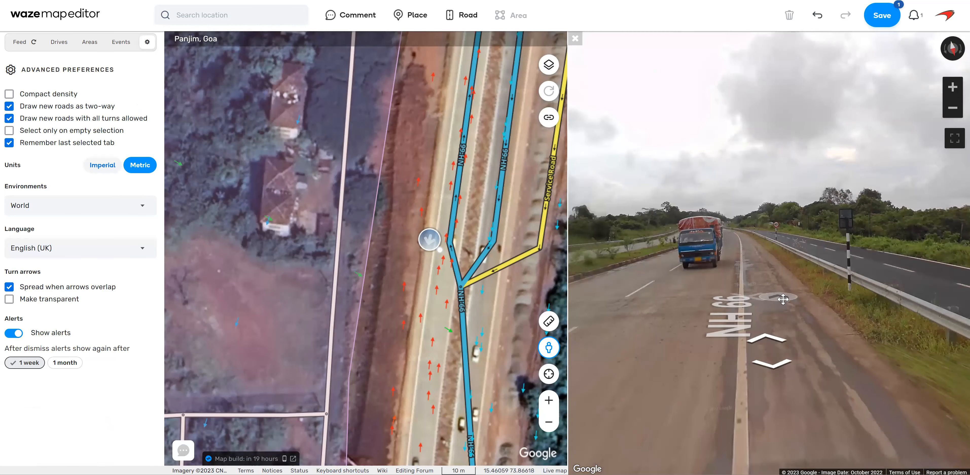
Follow NH-66 southward in Street View from the carriageway split to examine the parallel road beside it.
click(772, 272)
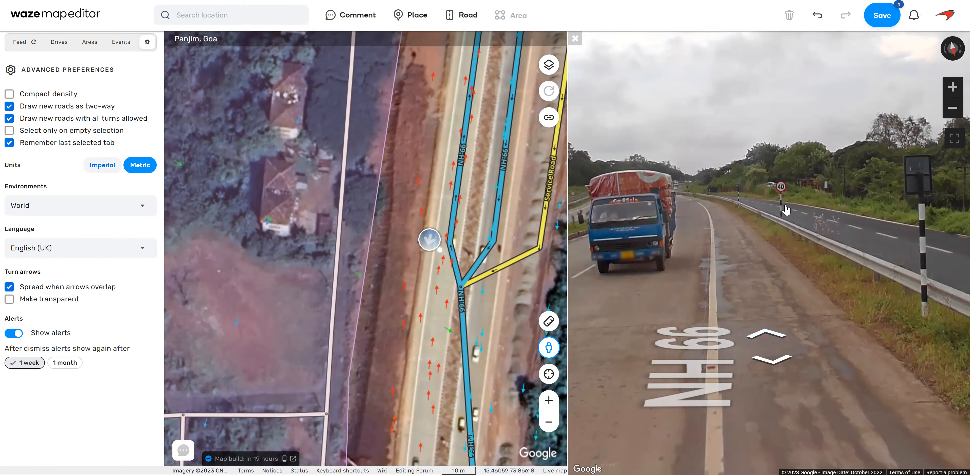
click(769, 340)
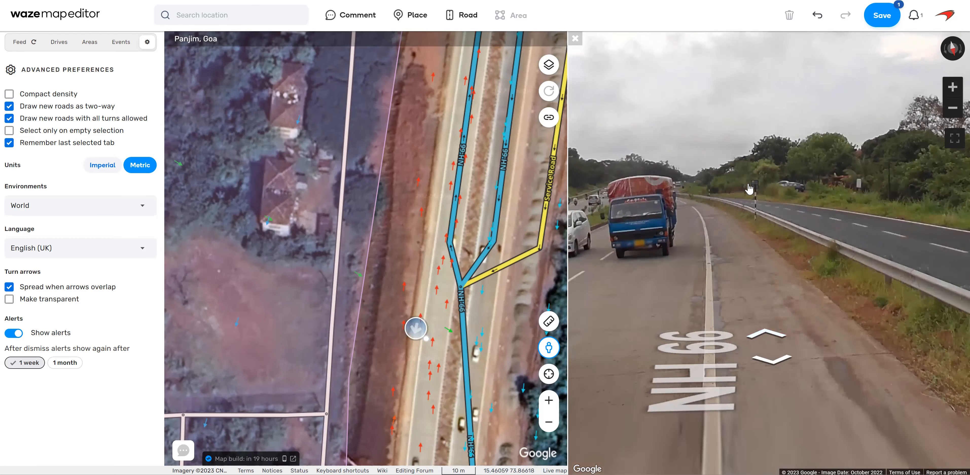
click(764, 333)
click(763, 333)
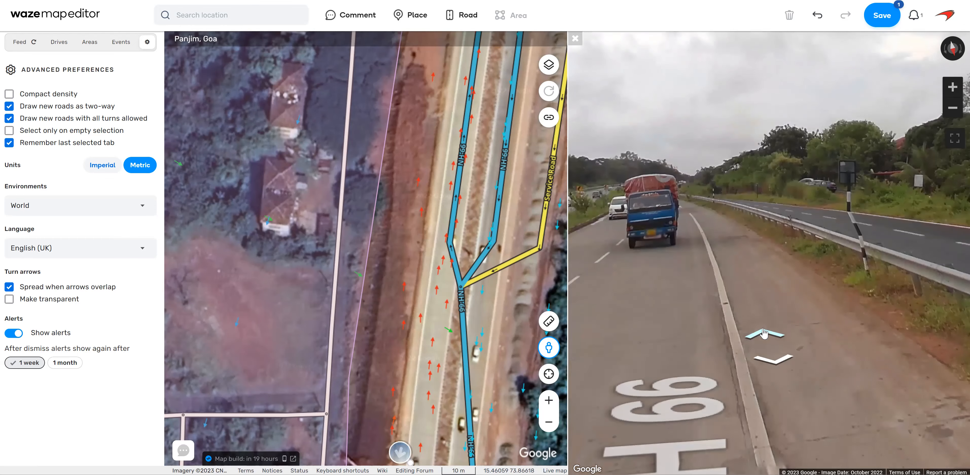
click(853, 331)
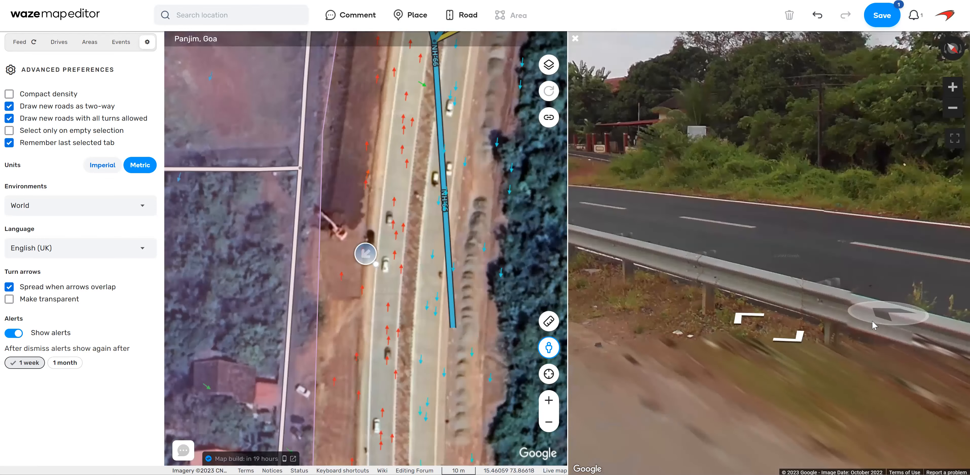
click(749, 341)
click(800, 346)
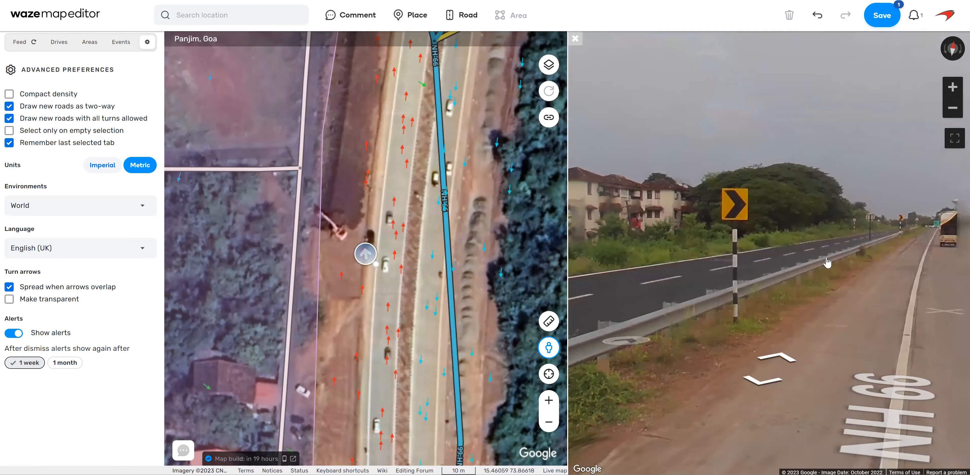
Head back north along NH-66 in Street View and inspect the speed limit sign on the parallel road.
click(821, 280)
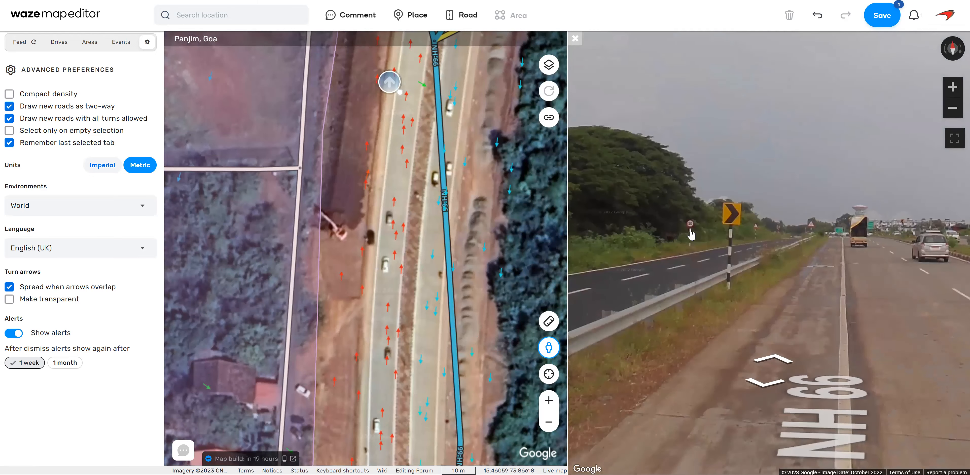
drag(678, 295, 851, 299)
drag(635, 301, 776, 311)
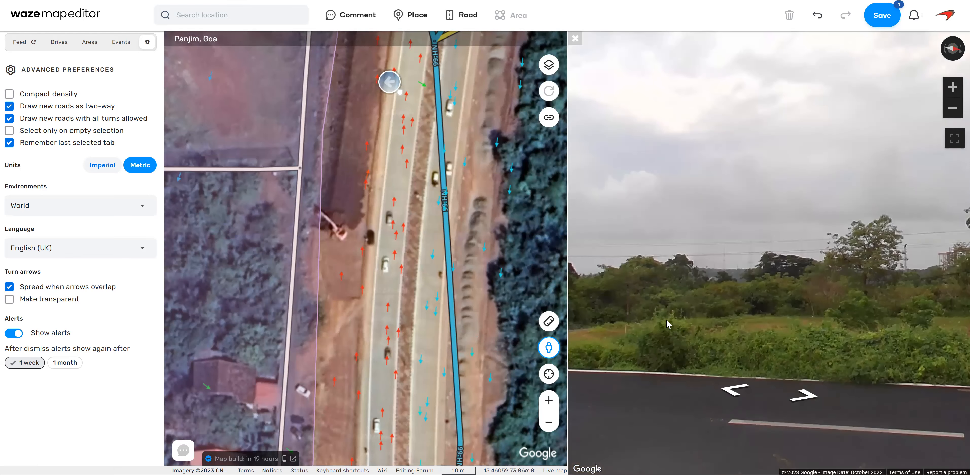
drag(668, 324, 762, 324)
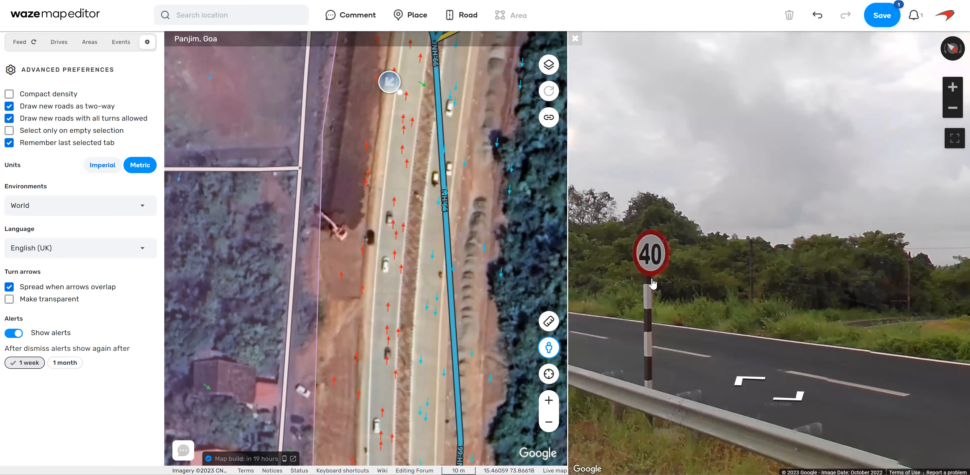
Draw a new road along the west side of NH-66 from the carriageway split northward to just south of Way to Type 1.
drag(495, 208, 489, 352)
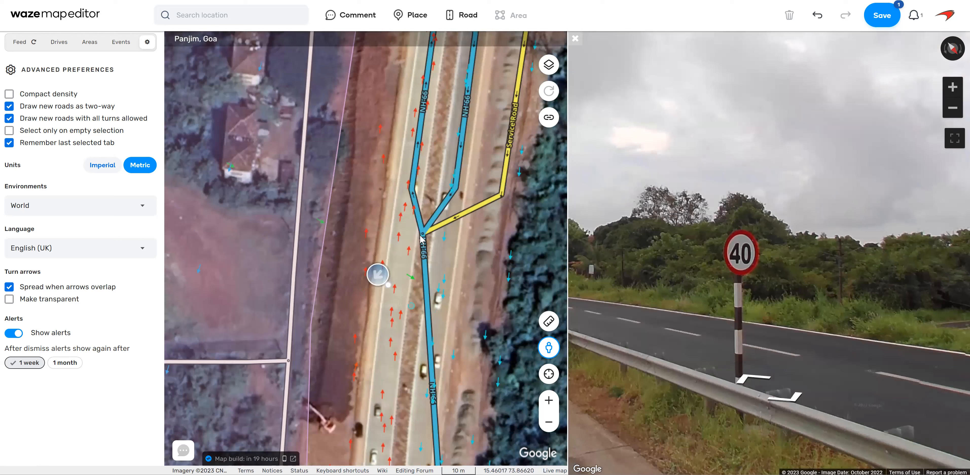
click(422, 233)
click(370, 187)
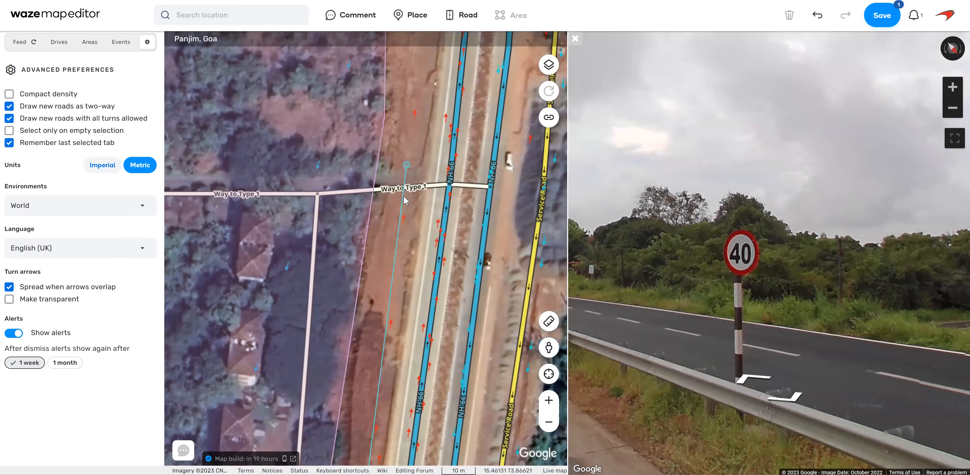
double_click(404, 213)
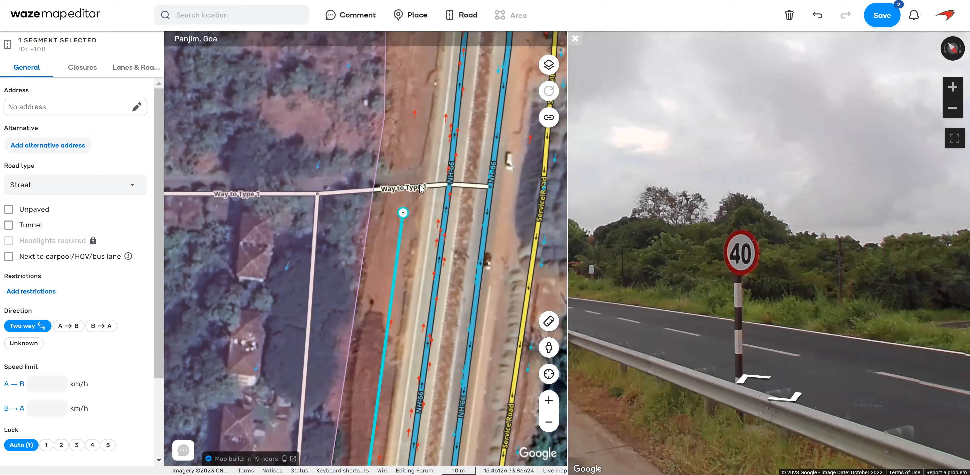
Detach Way to Type 1 from the northbound NH-66 carriageway and join its end to the new parallel road's northern end.
click(442, 188)
drag(449, 184, 407, 180)
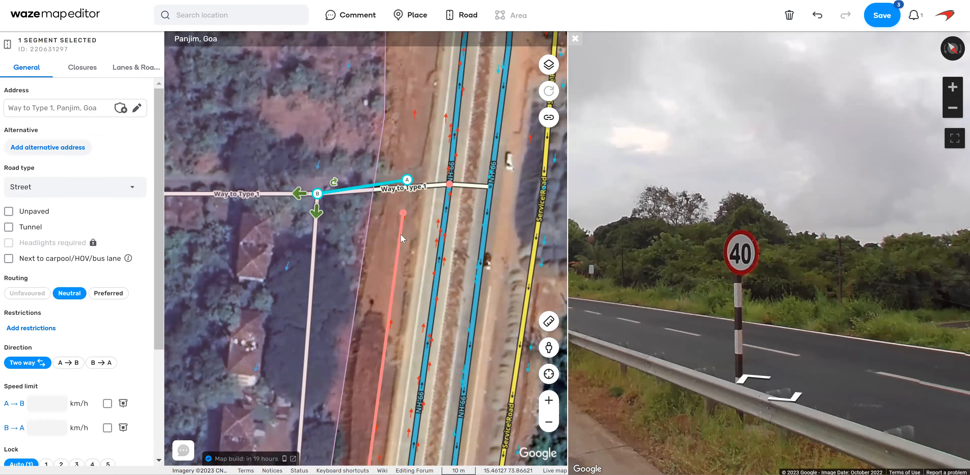
click(402, 222)
drag(403, 213, 407, 180)
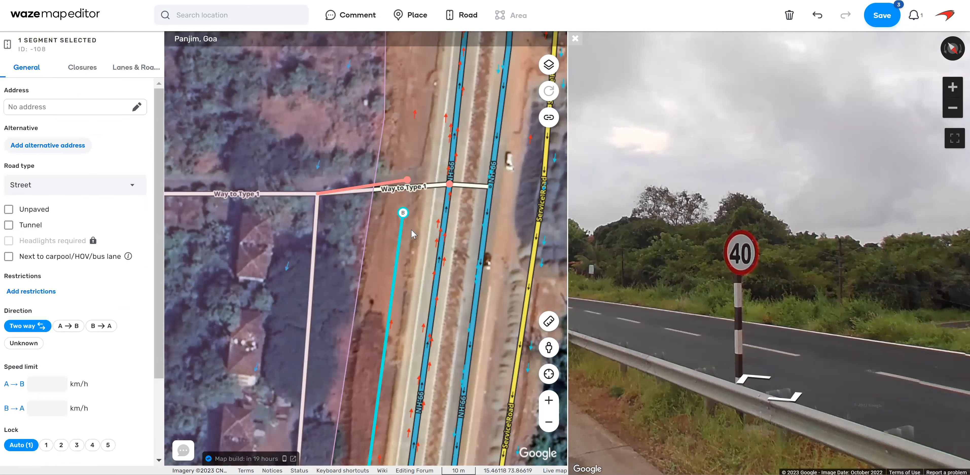
Delete the short Way to Type 1 segment between the two NH-66 carriageways and save the edits.
click(405, 291)
drag(440, 232, 441, 288)
click(473, 245)
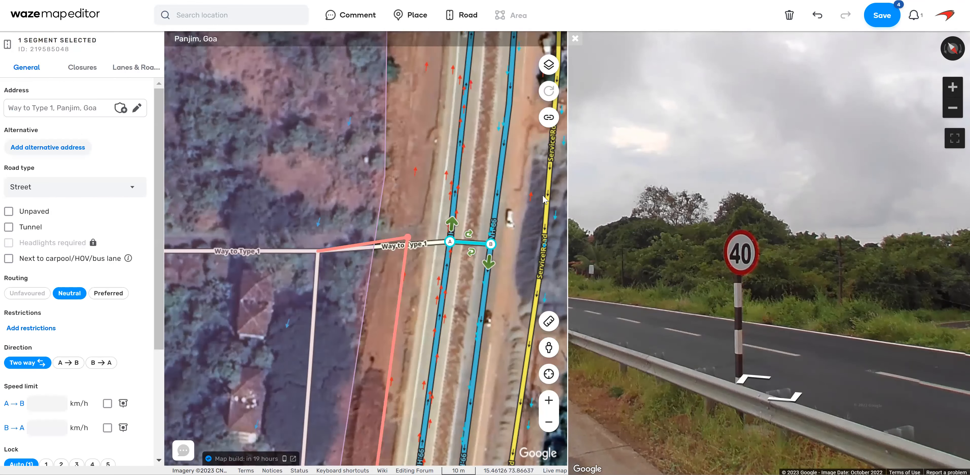
click(789, 16)
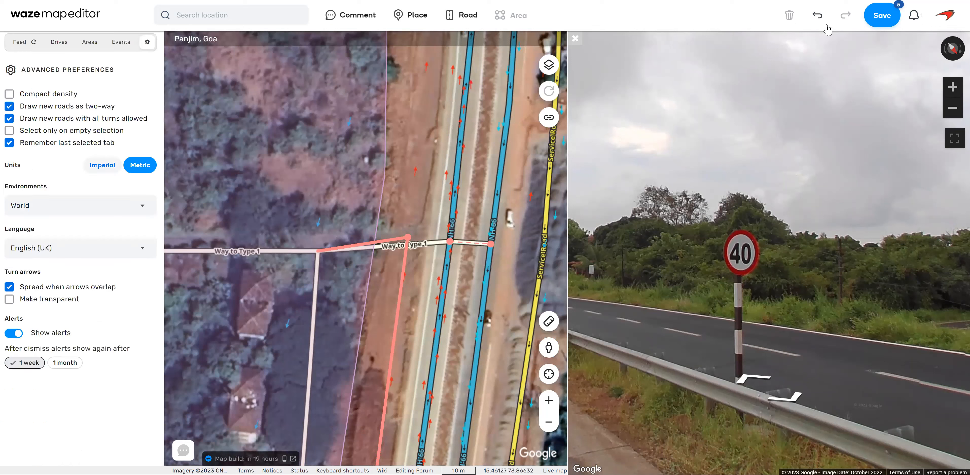
click(881, 23)
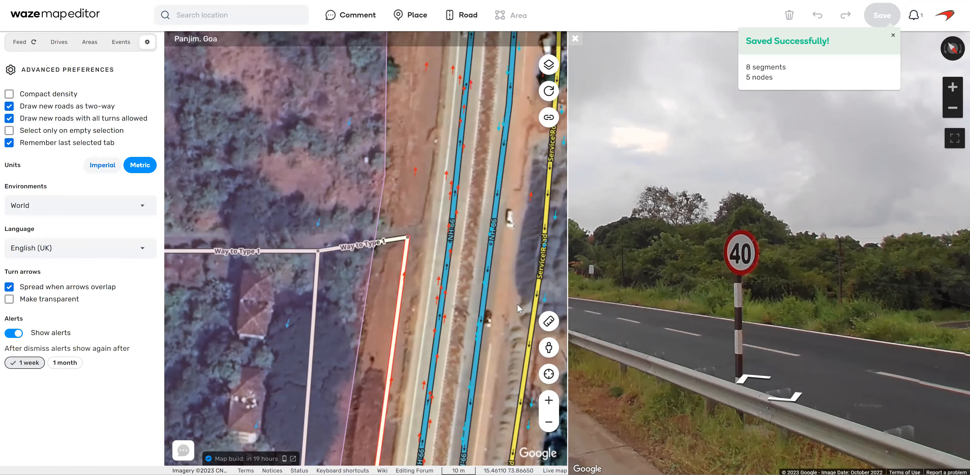
Draw a road west of NH-66 from the end of Way to Type 1 northward to just south of the next side street.
mouse_move(523, 257)
mouse_down()
mouse_move(532, 290)
mouse_move(530, 271)
mouse_up()
mouse_move(463, 18)
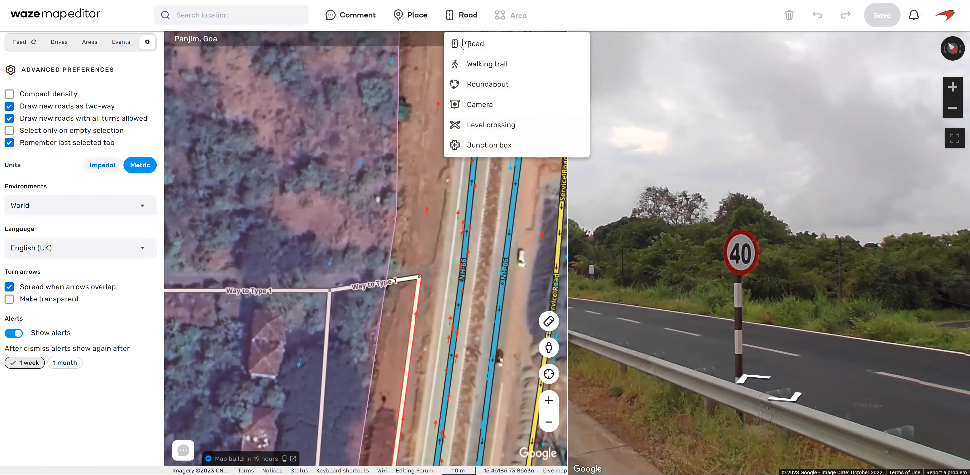
click(417, 276)
drag(428, 135, 418, 287)
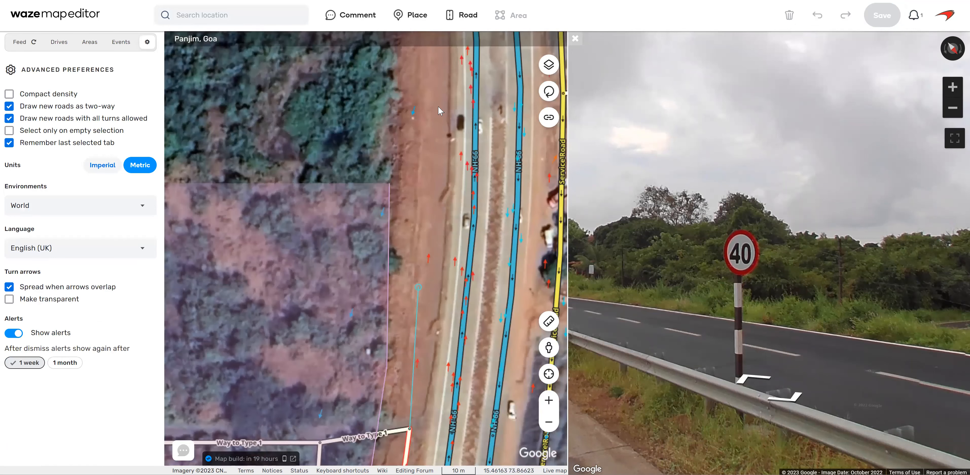
click(435, 91)
drag(447, 71, 449, 288)
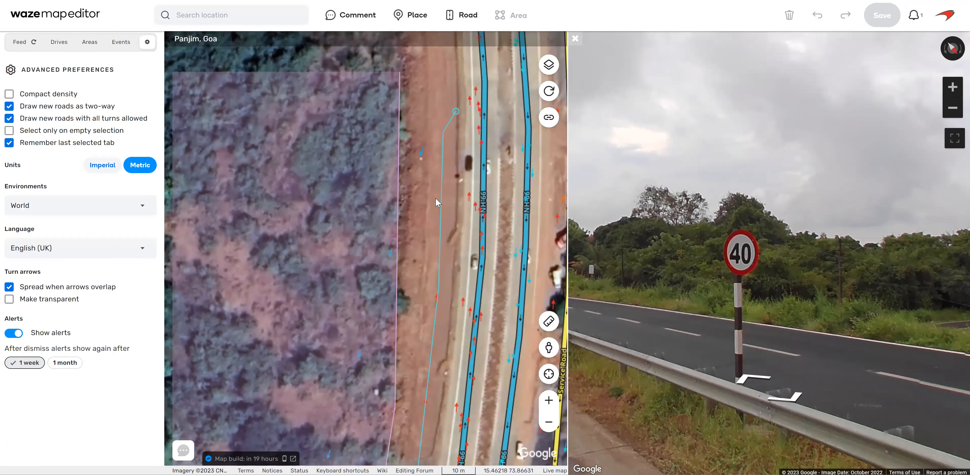
click(429, 62)
drag(445, 56, 461, 278)
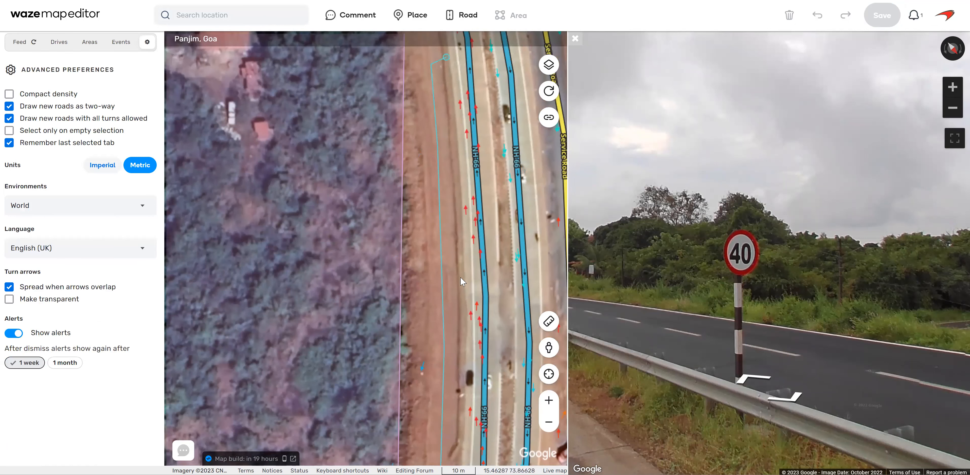
double_click(428, 286)
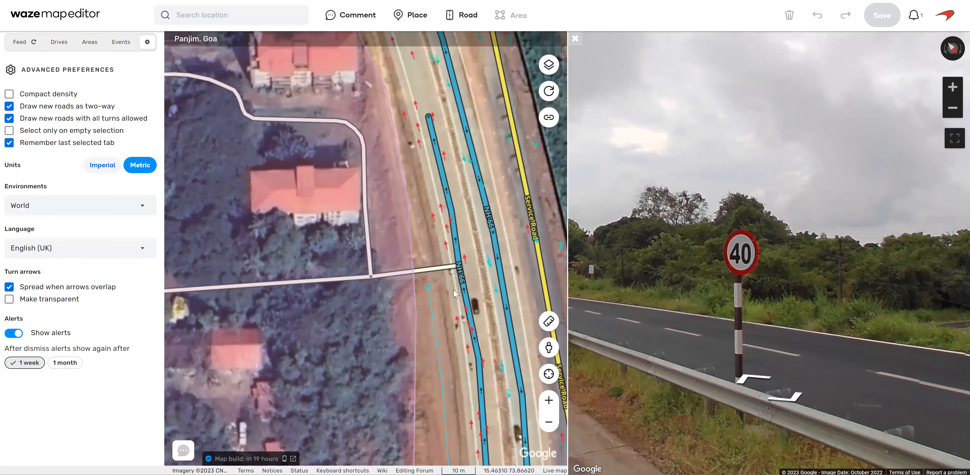
Check the side street junction in Street View and move the street's end off NH-66 onto the new parallel road's northern end.
mouse_move(549, 348)
mouse_down()
mouse_move(473, 289)
mouse_move(461, 291)
mouse_up()
drag(778, 330, 949, 305)
click(813, 292)
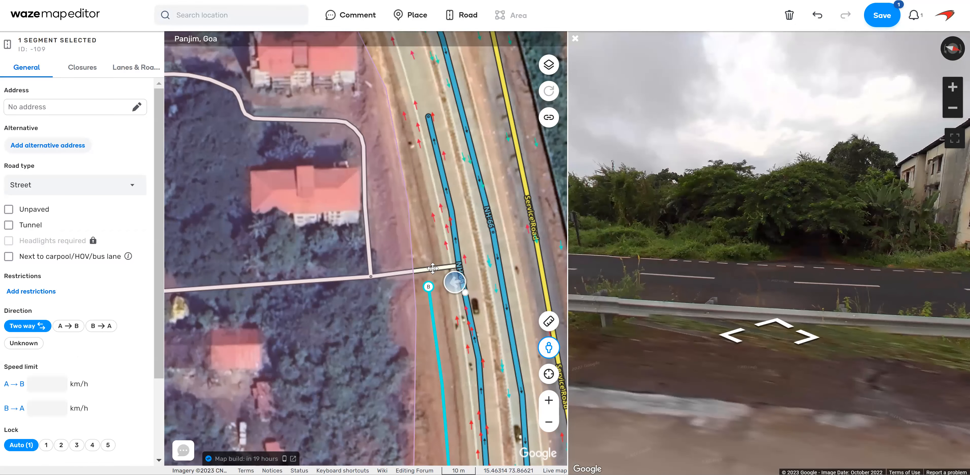
click(432, 270)
drag(432, 272, 431, 273)
click(433, 317)
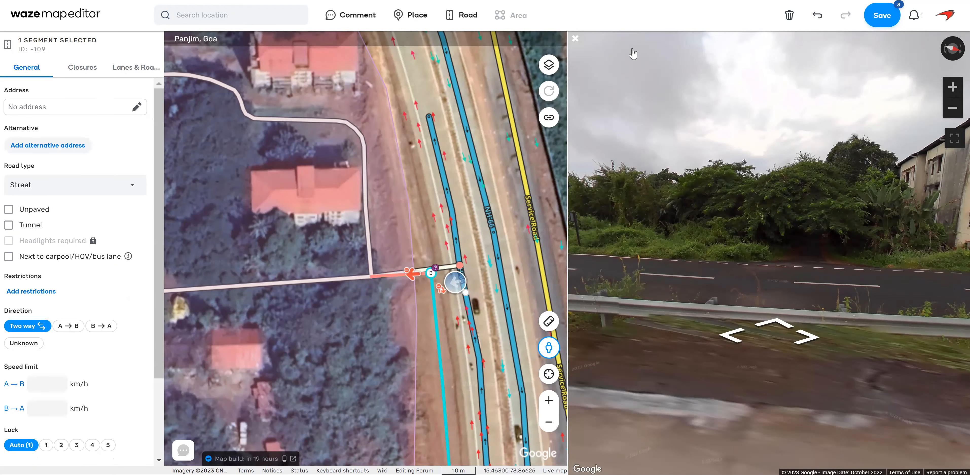
key(Escape)
click(575, 39)
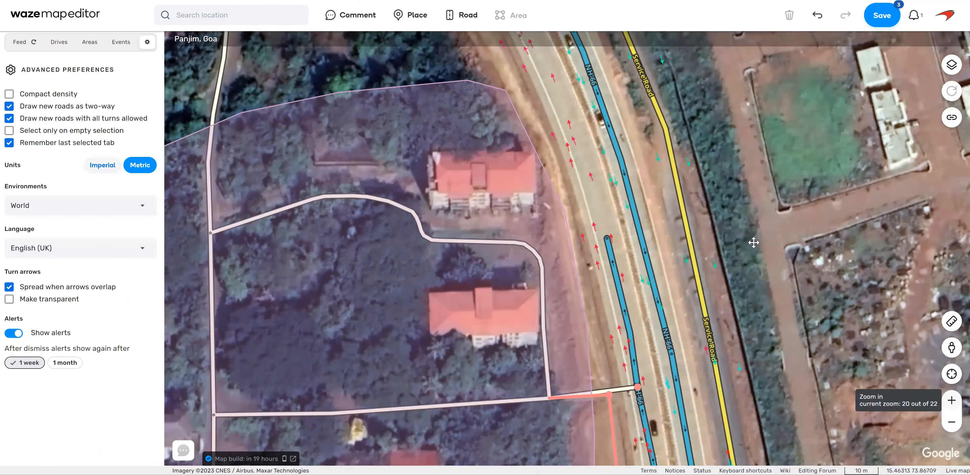
Draw the parallel road onward from the side street junction to the next western dead-end street, and shift their shared node slightly towards NH-66.
click(465, 39)
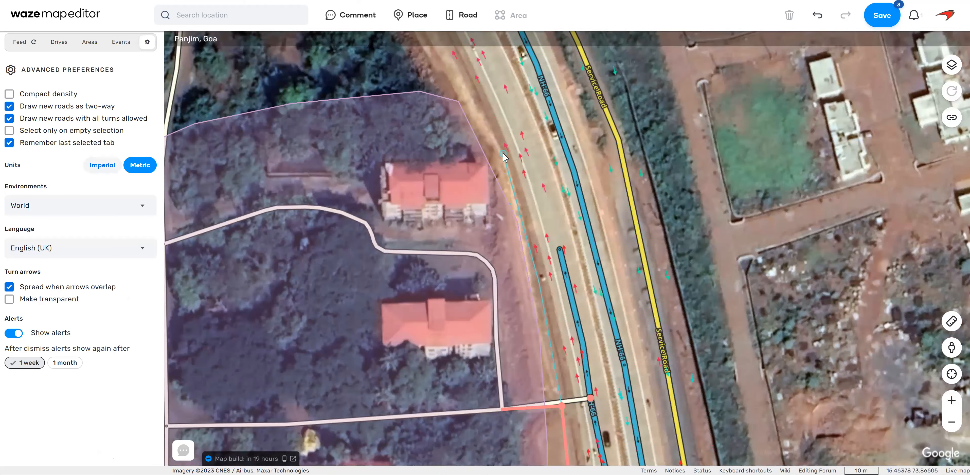
drag(481, 99, 559, 296)
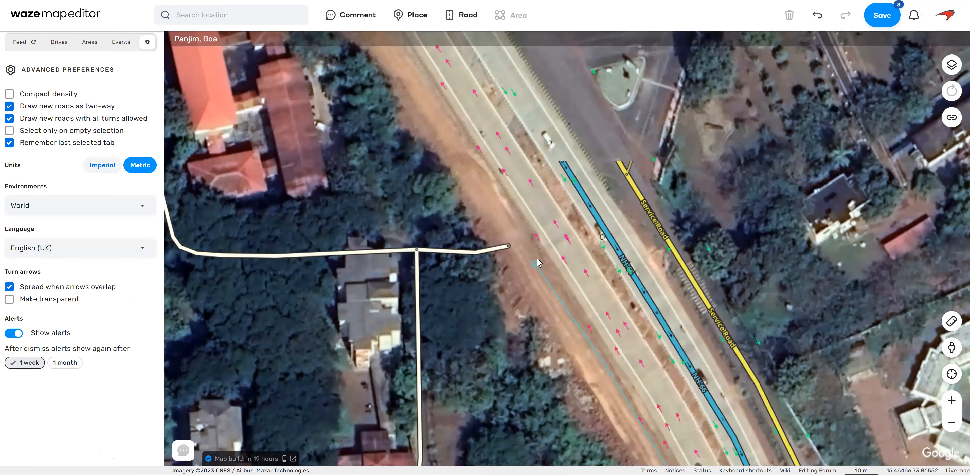
double_click(510, 245)
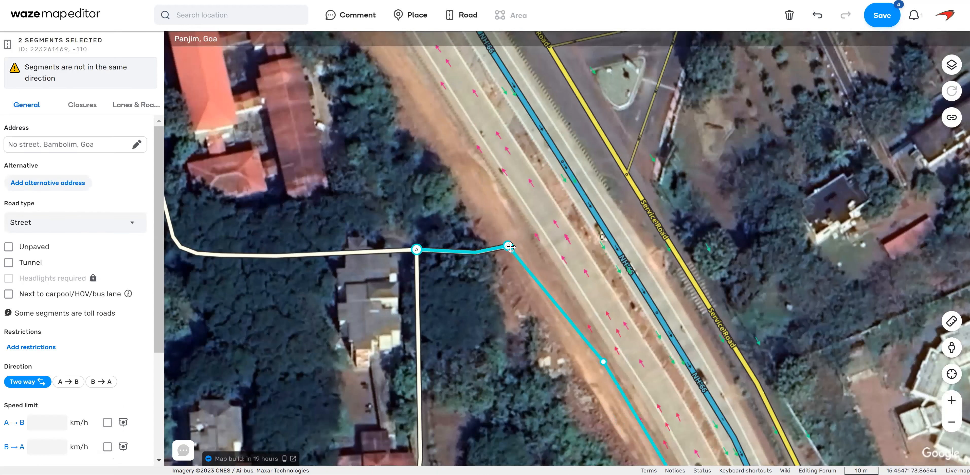
drag(516, 243, 520, 242)
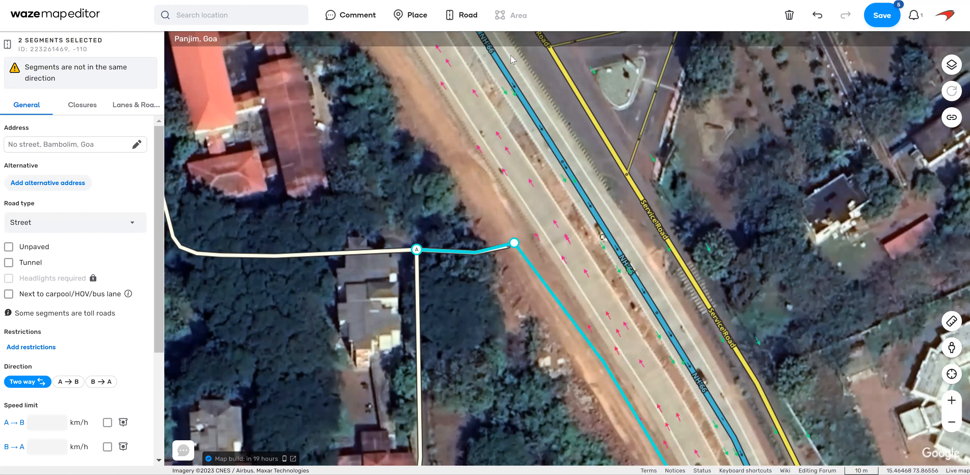
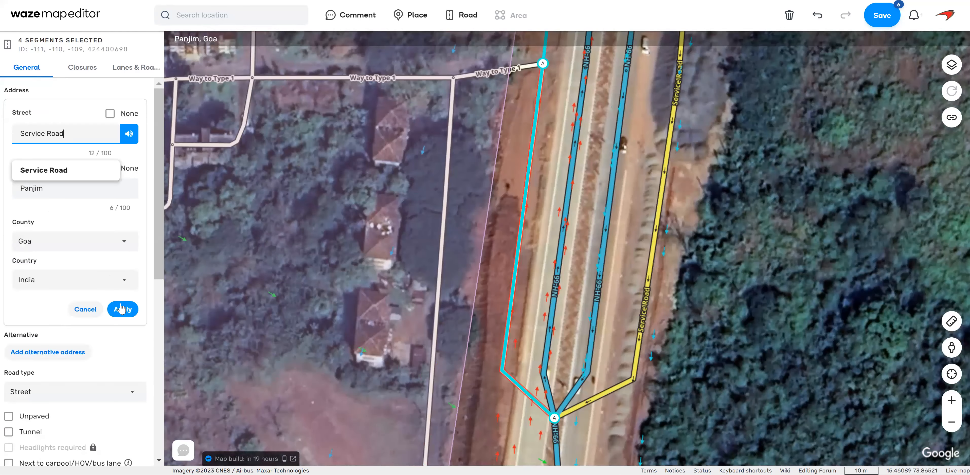
Set the four western parallel road segments to Service Road, Panjim, with road type Primary Street and lock level 2.
click(122, 308)
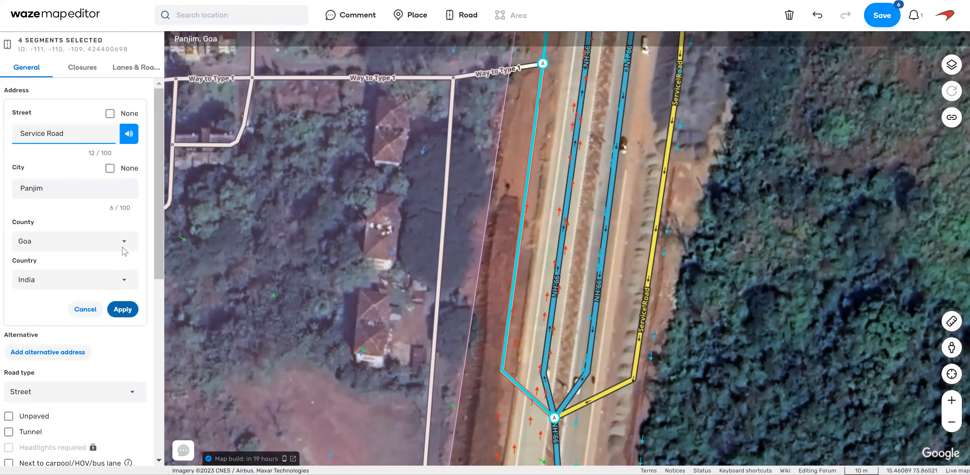
click(90, 183)
click(66, 276)
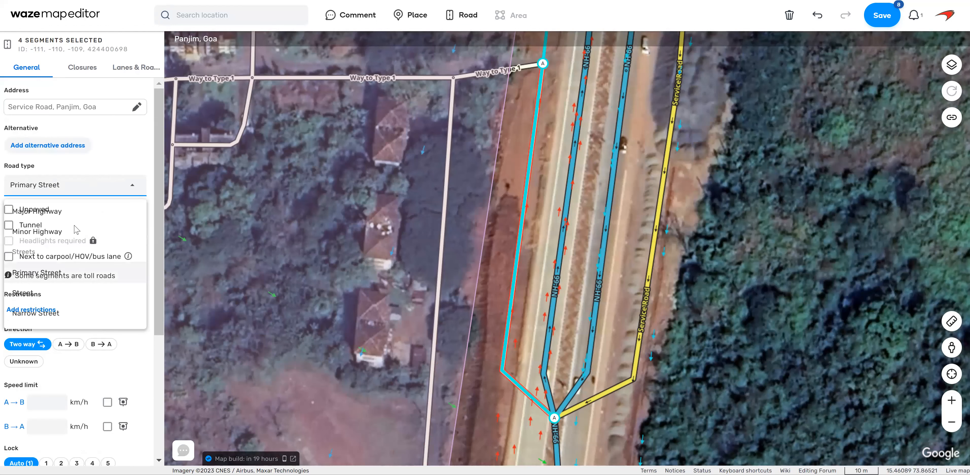
scroll(77, 230, down, 3)
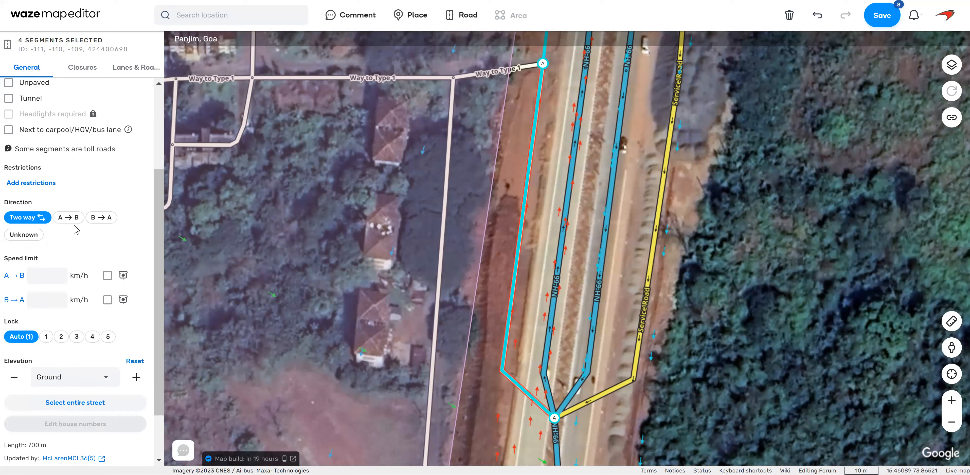
click(61, 336)
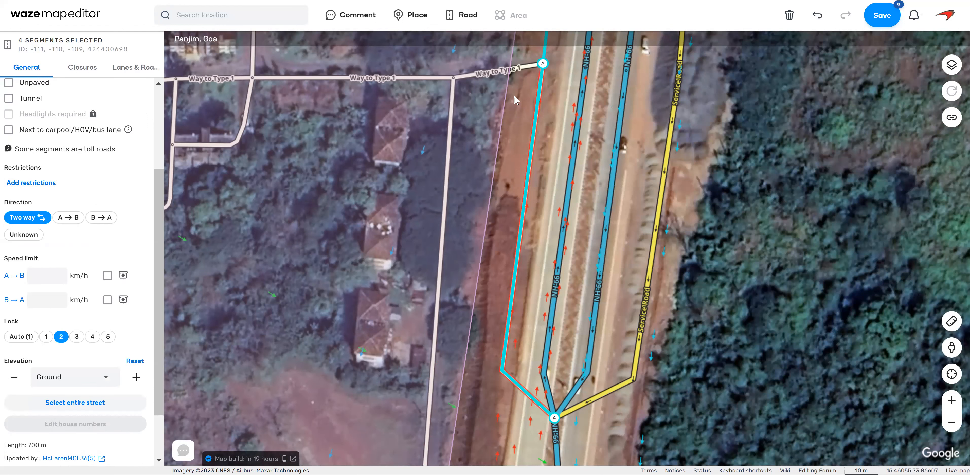
Set the western service road's speed limits to 20 km/h A→B and 40 km/h B→A, and save despite the validation warnings.
drag(641, 180, 651, 225)
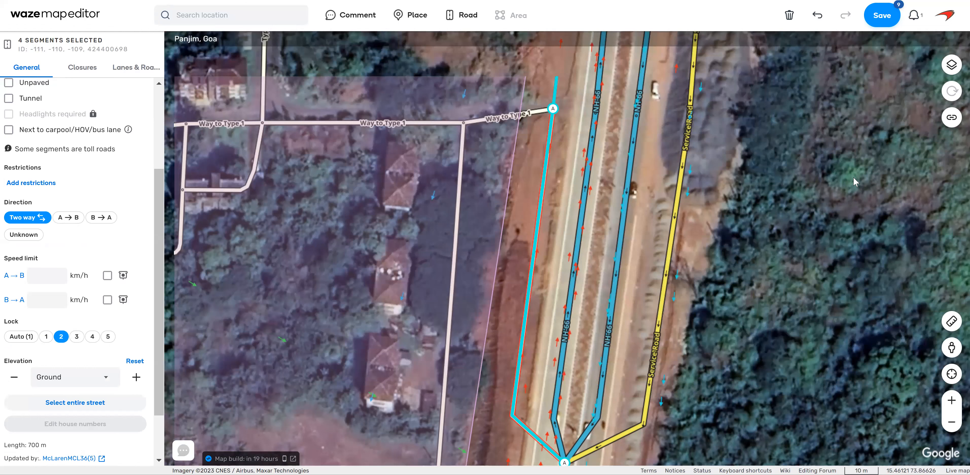
drag(831, 199, 825, 294)
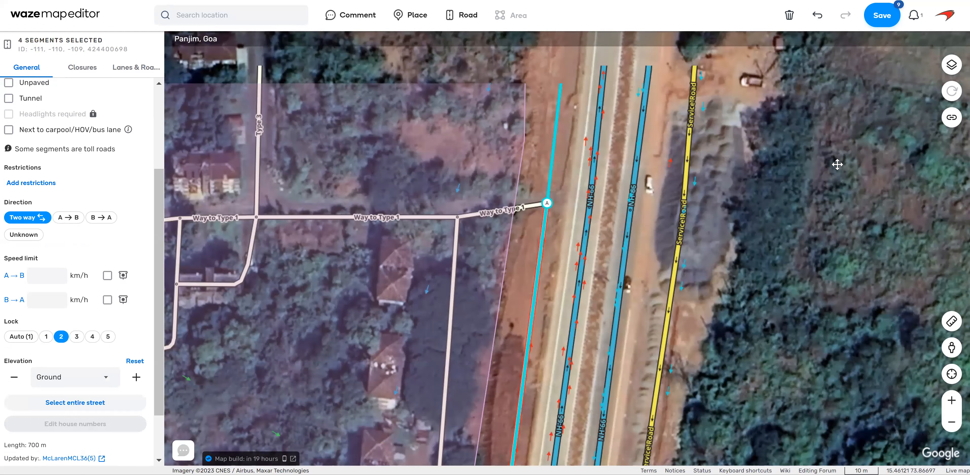
drag(521, 301, 523, 238)
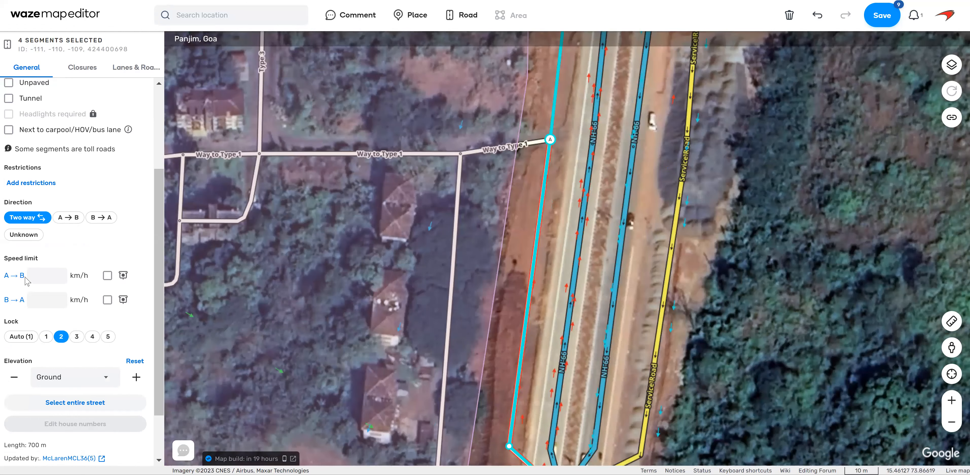
click(43, 300)
scroll(132, 320, up, 4)
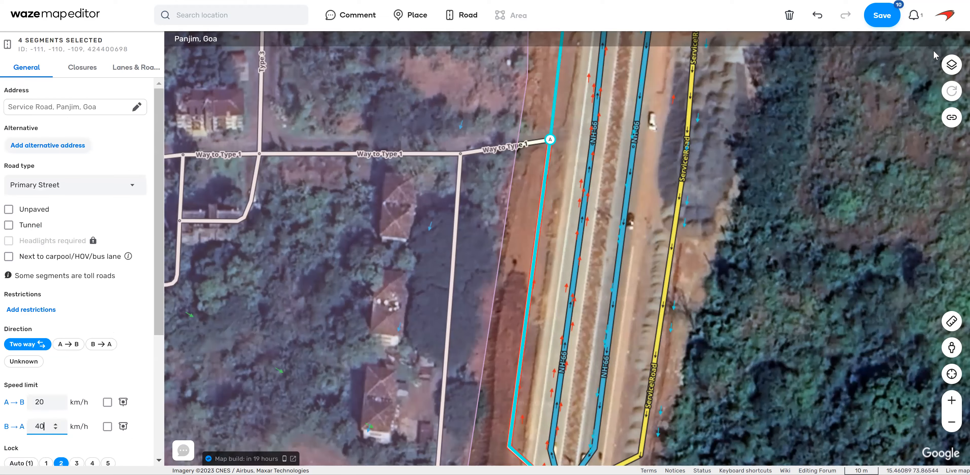
click(877, 22)
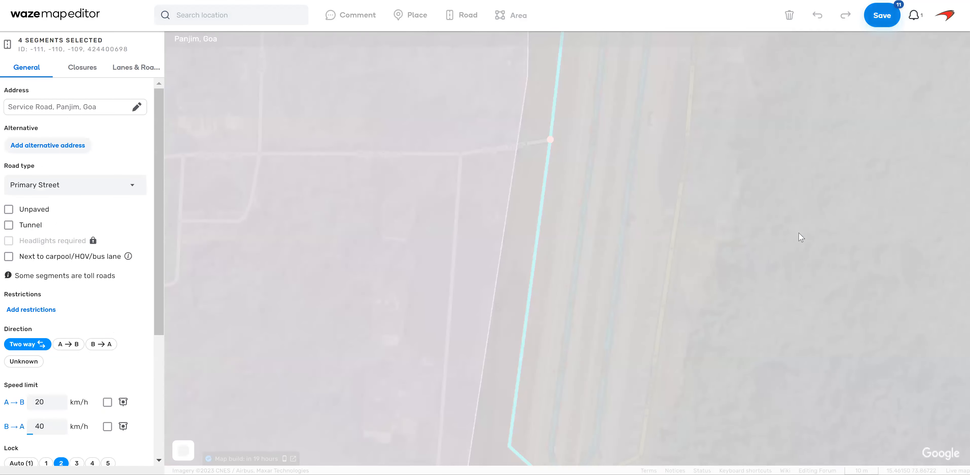
click(879, 15)
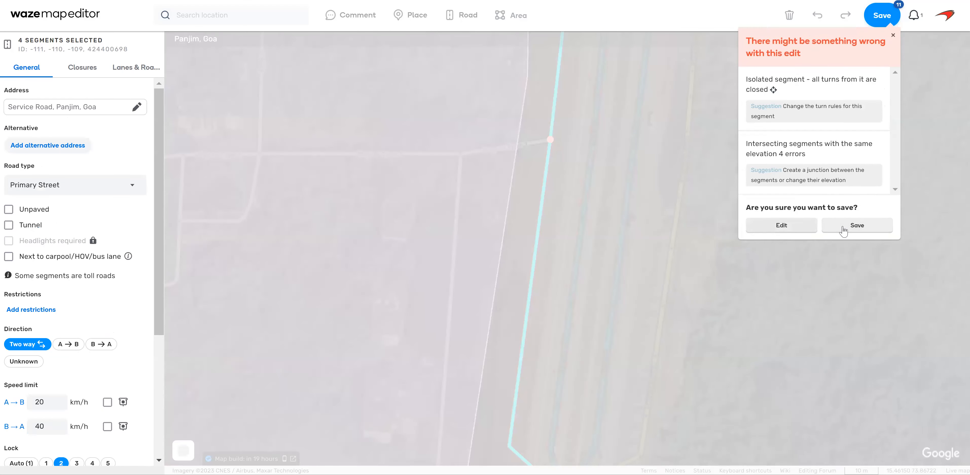
click(844, 228)
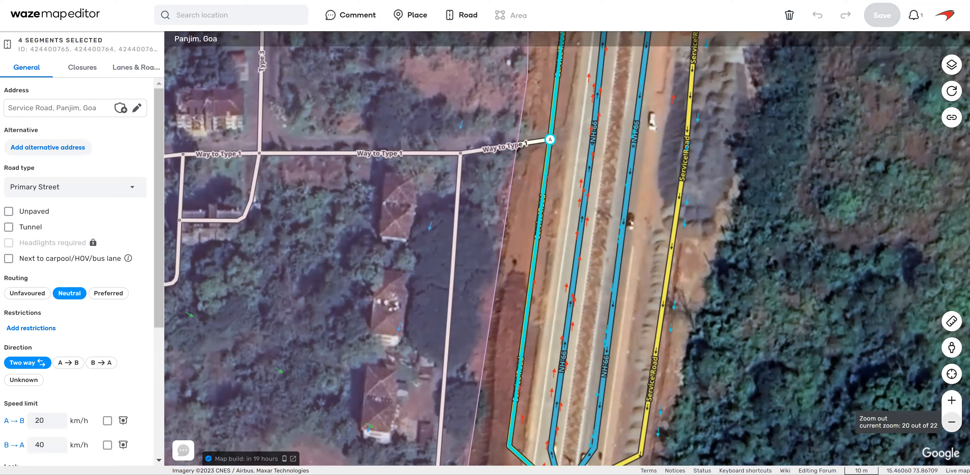
Save the pending map edits around the NH-66 and service road junctions.
click(951, 422)
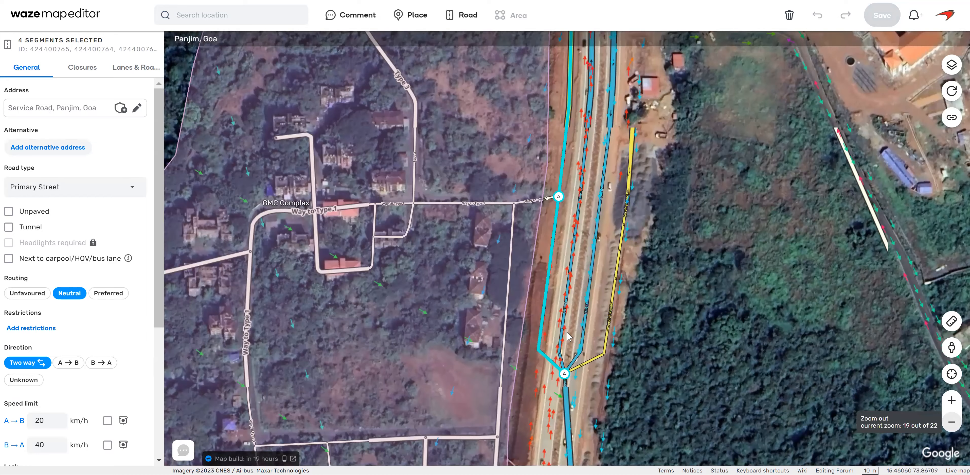
scroll(642, 277, down, 1)
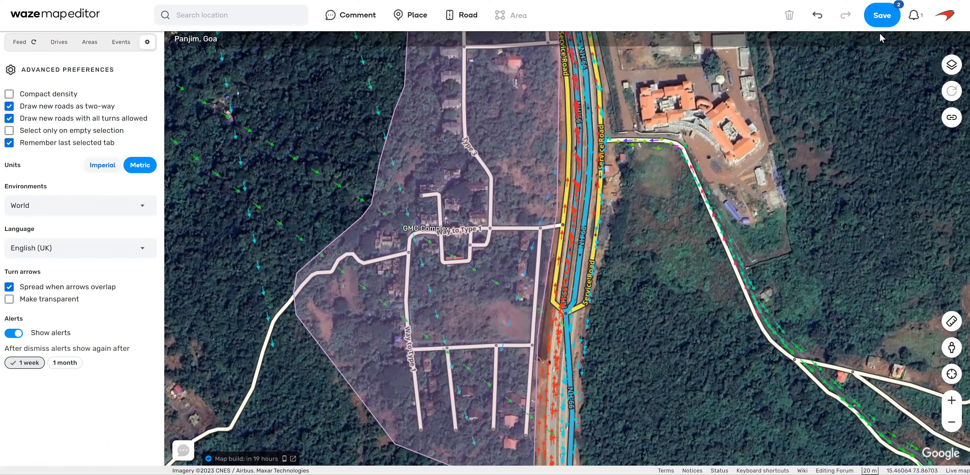
key(ctrl+s)
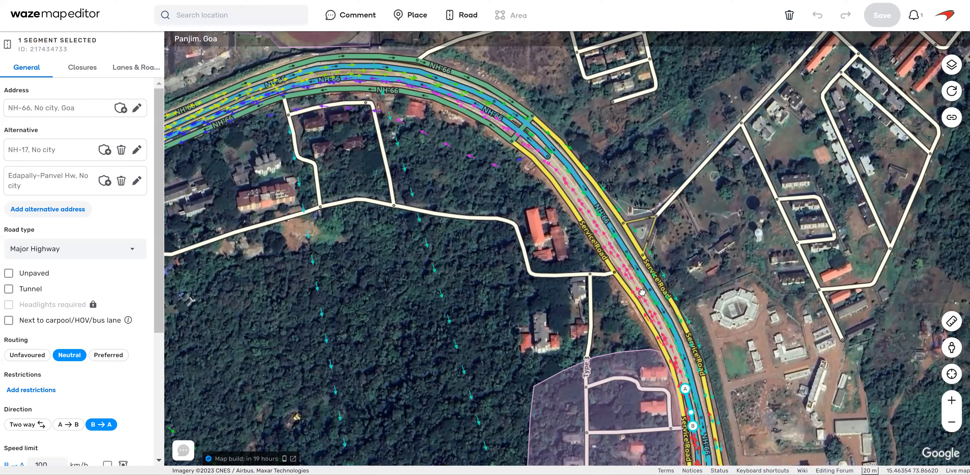
Extend the western NH-66 carriageway segment northward to opposite the triangular side-street junction and bend it along the road's curve.
drag(685, 389, 605, 243)
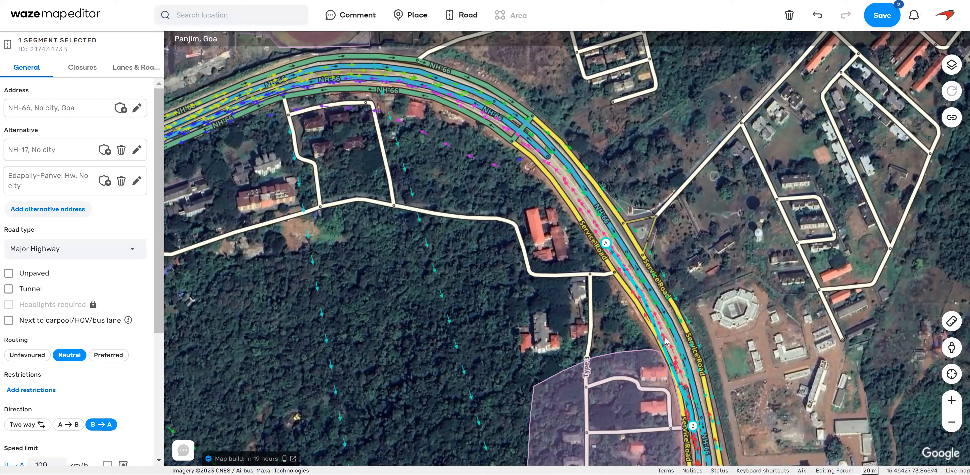
drag(671, 345, 671, 346)
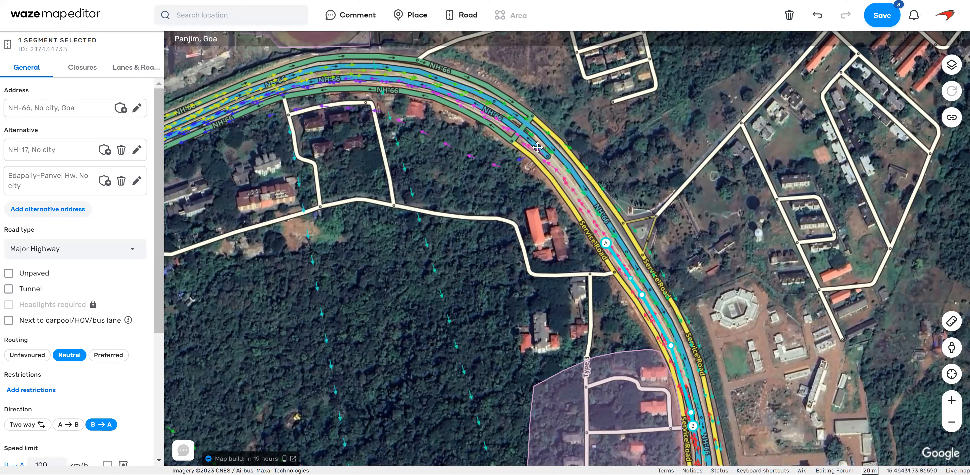
key(Escape)
Extend the northern NH-66 segment southward along the curve until it meets the western carriageway's end opposite the triangular junction.
click(545, 154)
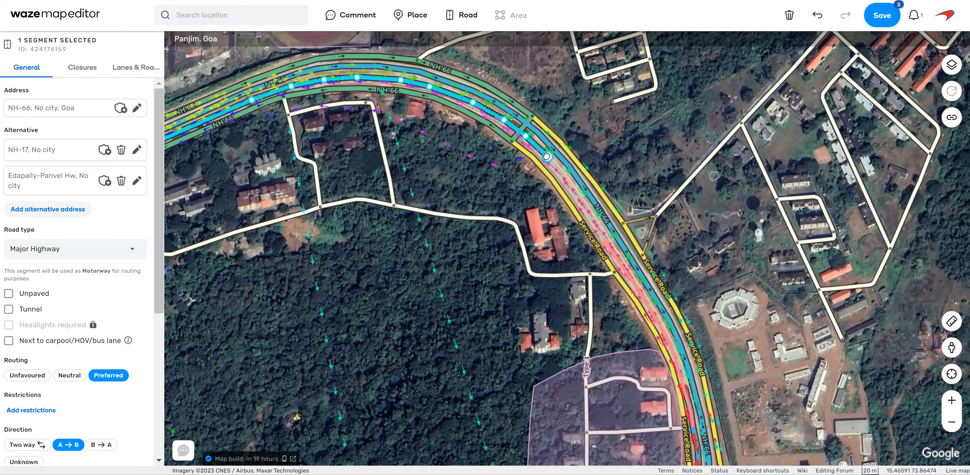
drag(624, 132, 587, 214)
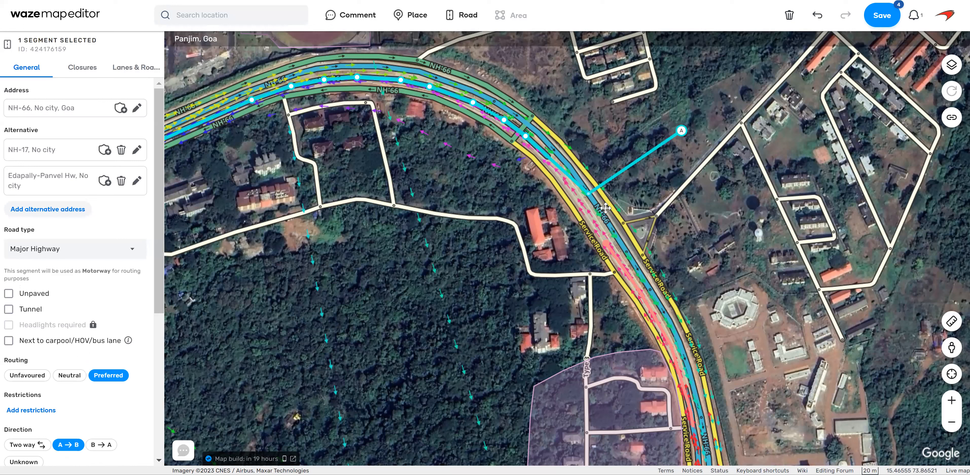
drag(560, 172, 560, 172)
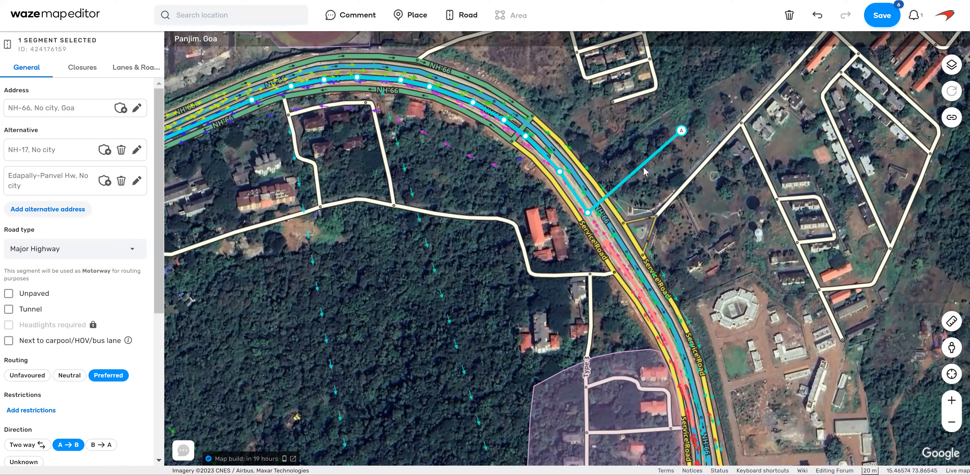
drag(681, 132, 606, 244)
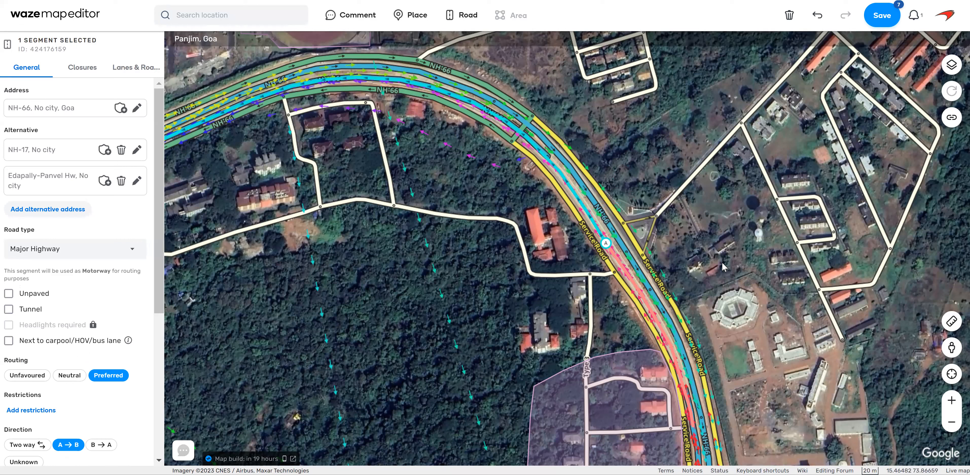
click(702, 257)
Shift the shared node of the two western NH-66 segments slightly towards the median and save the edits.
scroll(699, 252, up, 1)
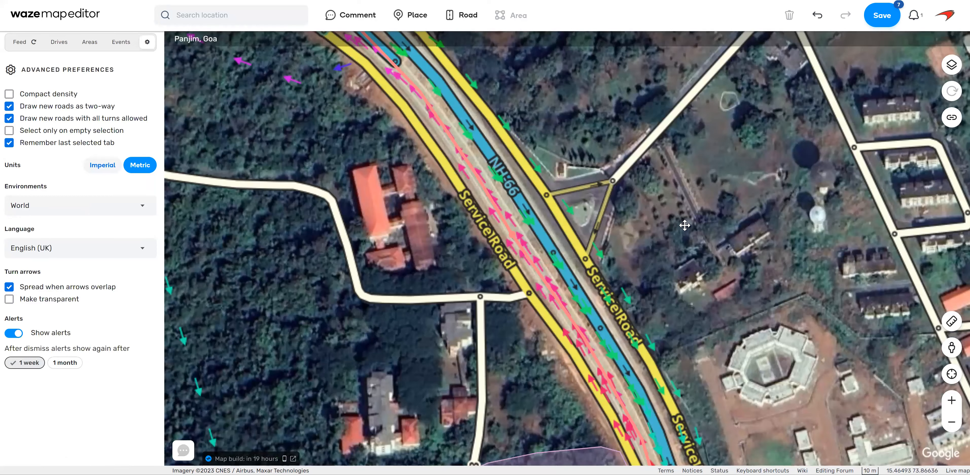
scroll(539, 295, up, 1)
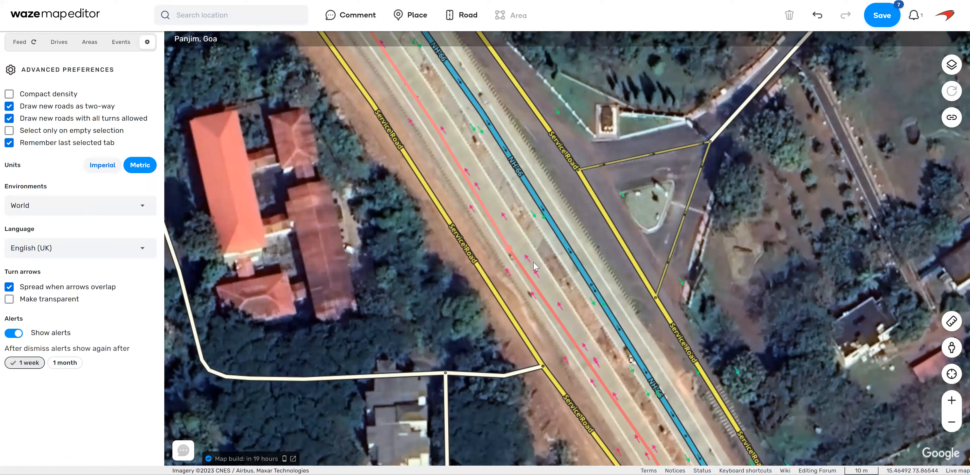
click(508, 250)
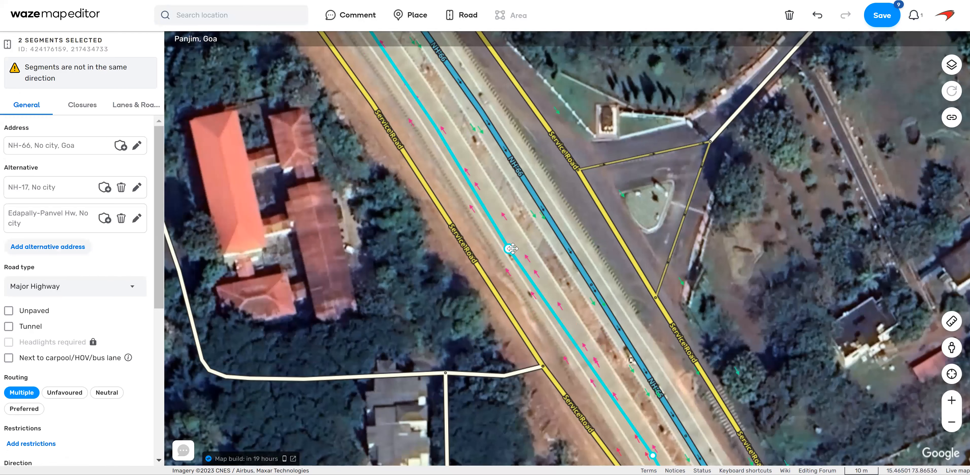
drag(512, 249, 517, 245)
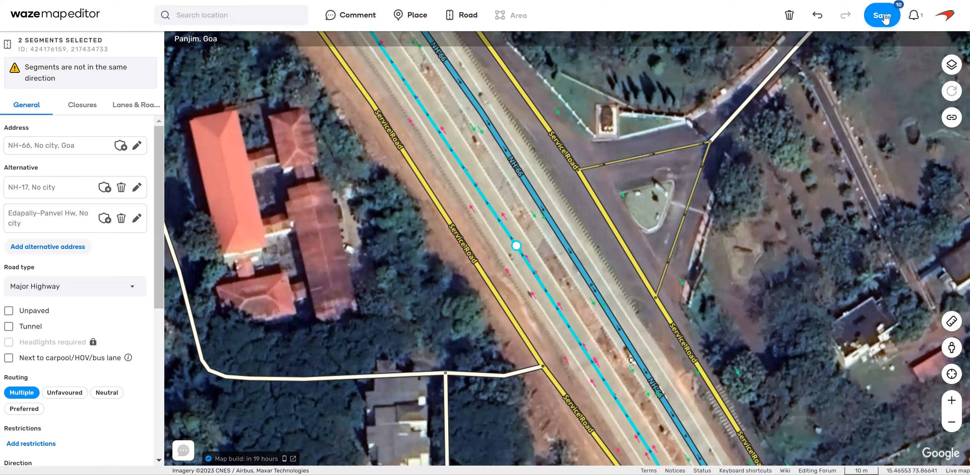
key(ctrl+s)
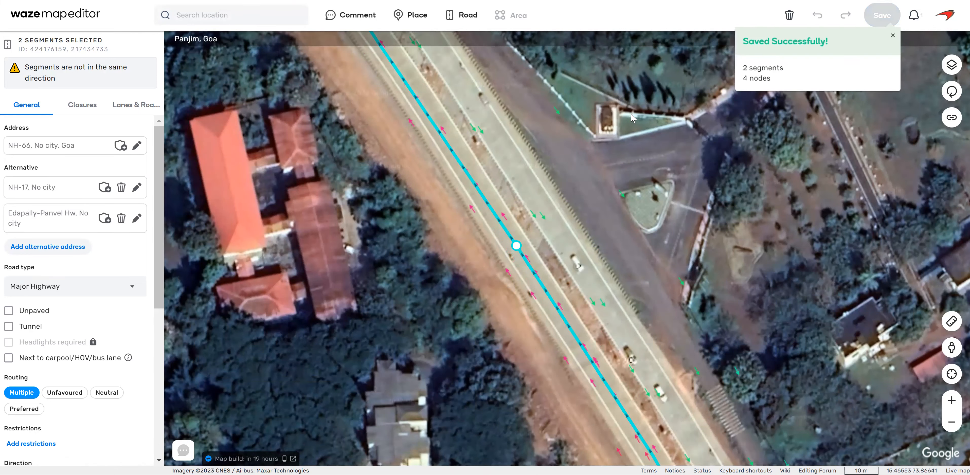
Check the allowed turns on the eastern NH-66 carriageway, the eastern service road and the triangular side-street junction.
click(631, 114)
drag(631, 114, 824, 441)
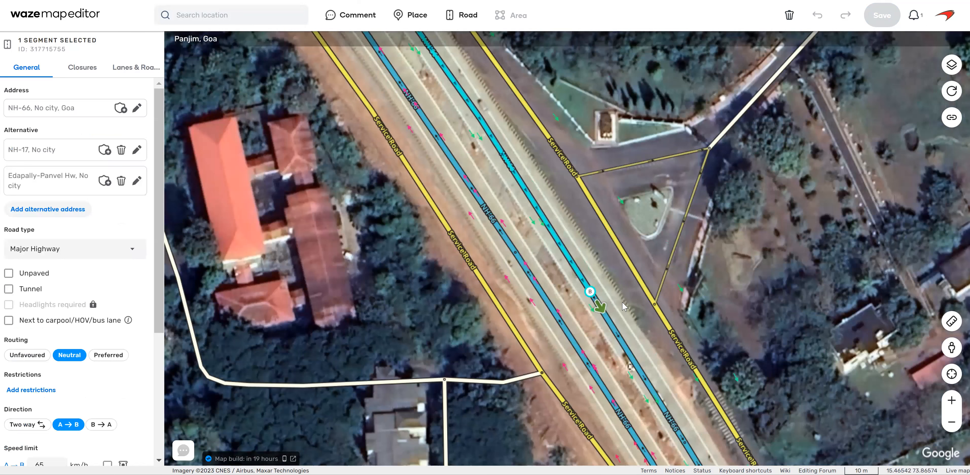
click(624, 306)
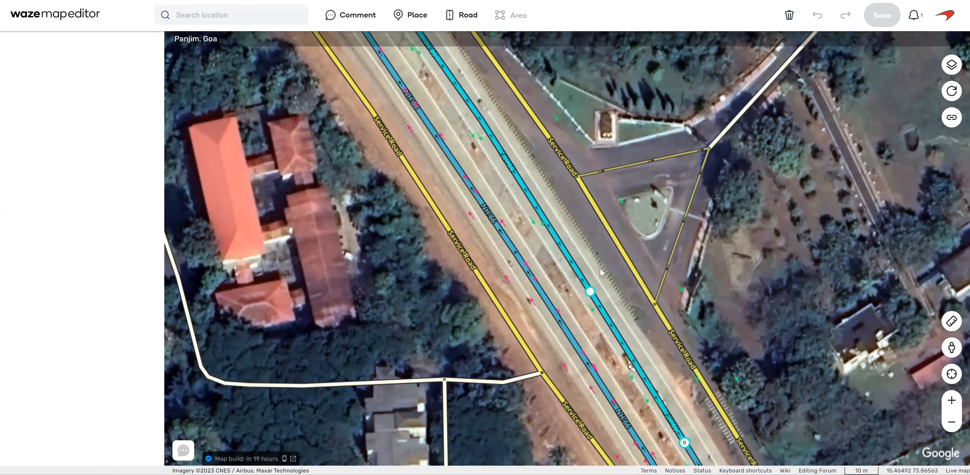
click(607, 322)
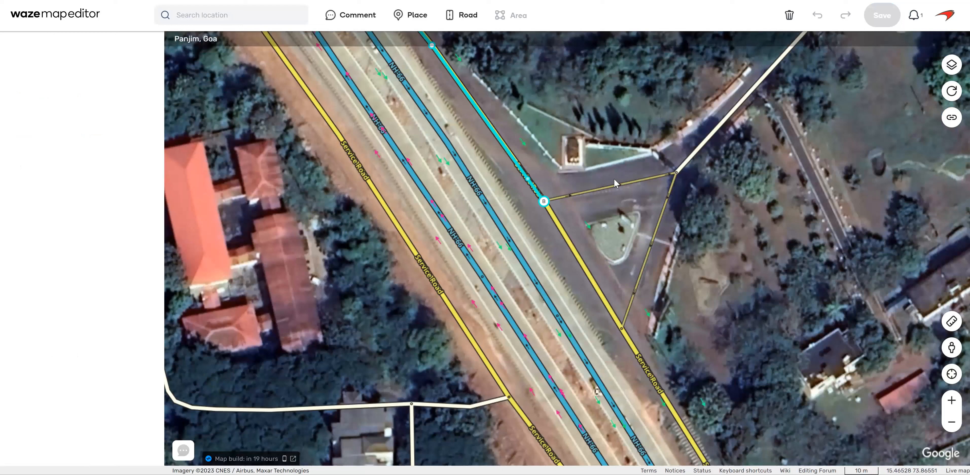
click(694, 169)
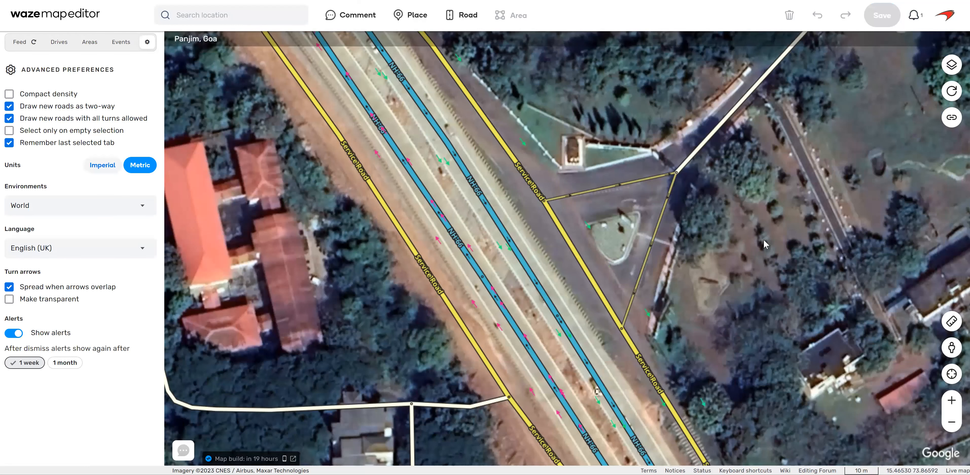
click(649, 256)
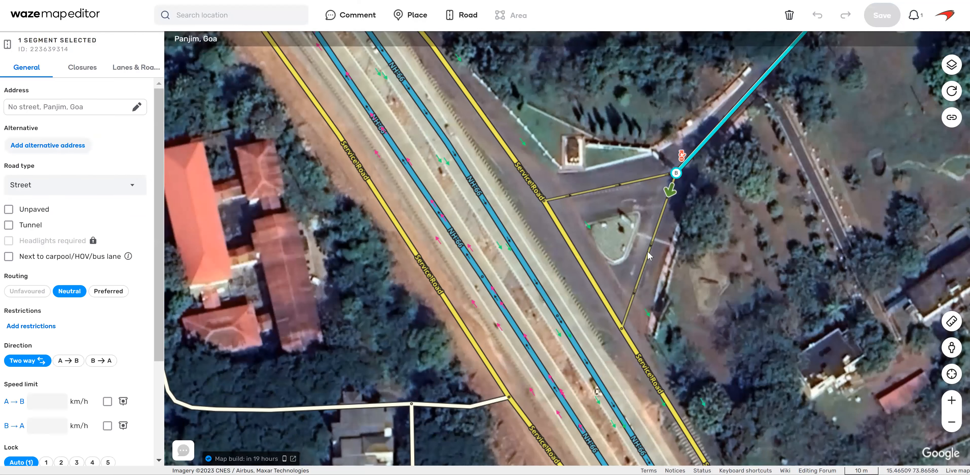
click(720, 331)
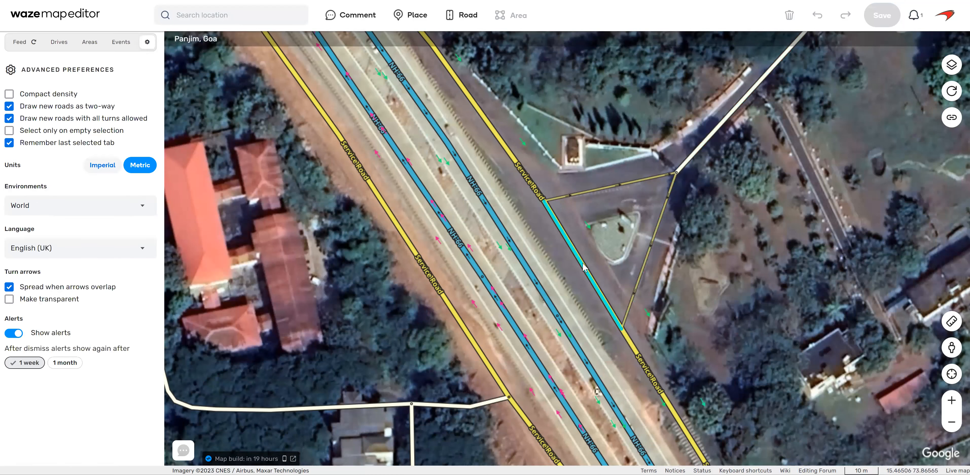
Review turns along the eastern service road, disallow southbound NH-66 turning onto the western service road at the southern split, and save.
drag(744, 346, 720, 263)
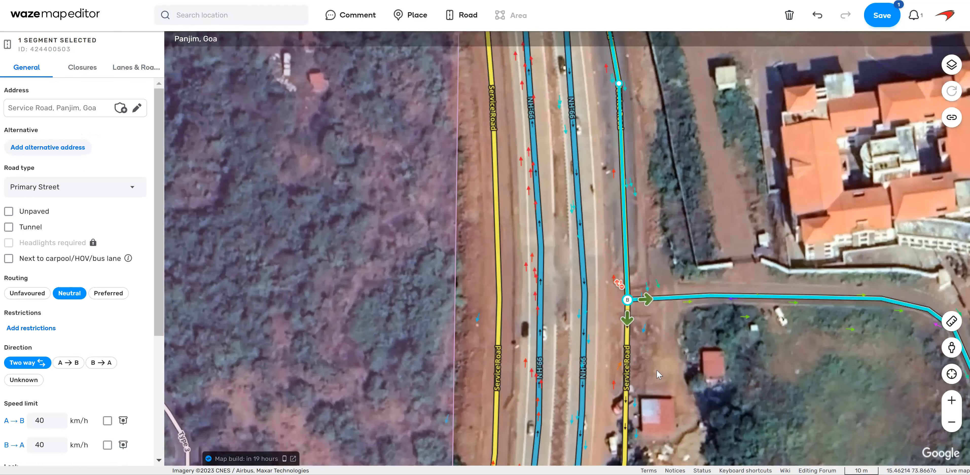
key(Escape)
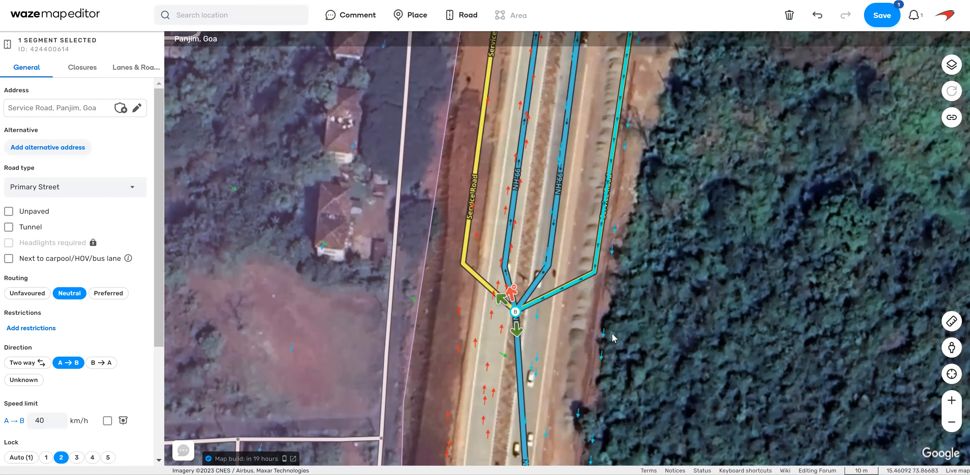
key(Escape)
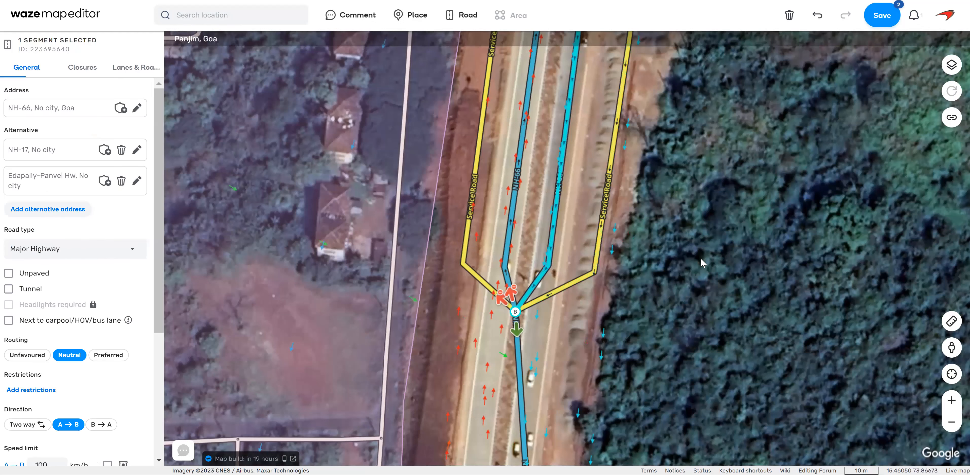
click(898, 20)
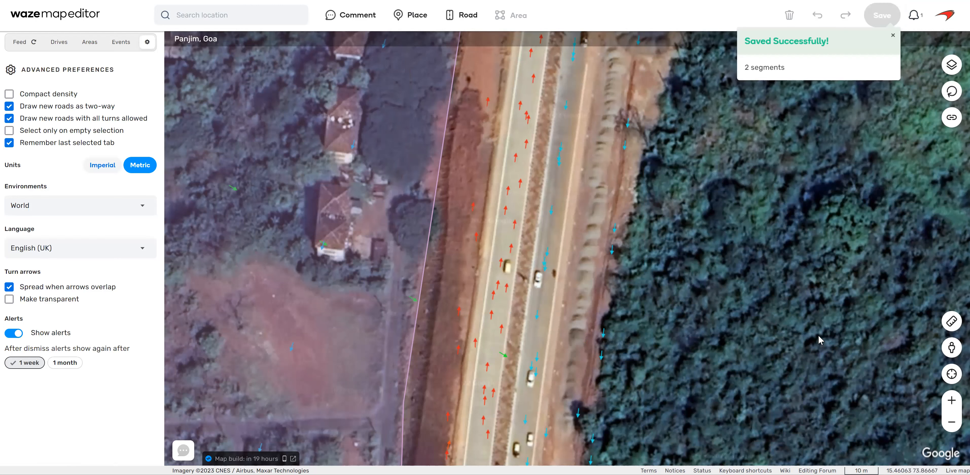
Check the allowed turns from NH-66 at the southern split and from the western service road at Way to Type 1.
drag(729, 201, 743, 221)
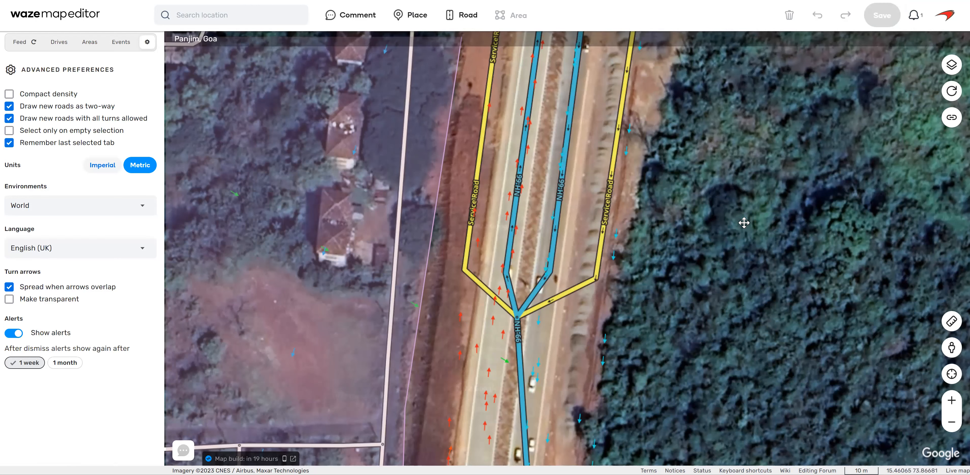
click(534, 403)
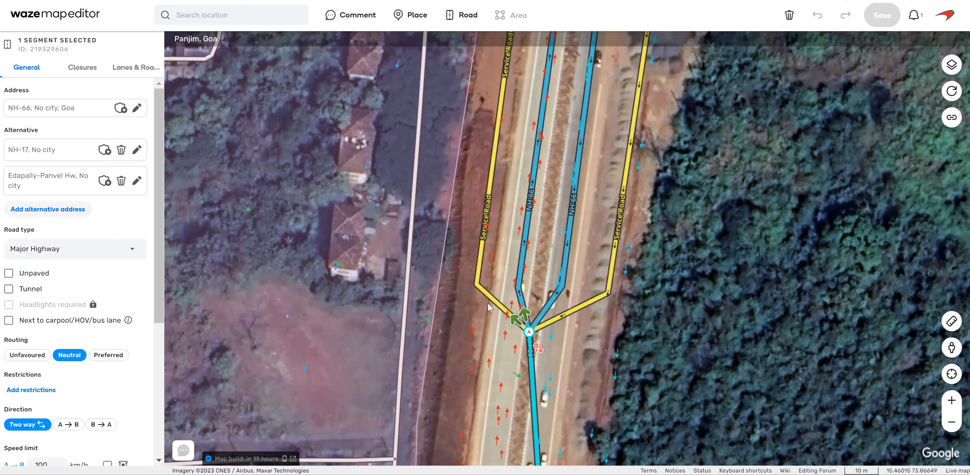
drag(547, 255, 553, 391)
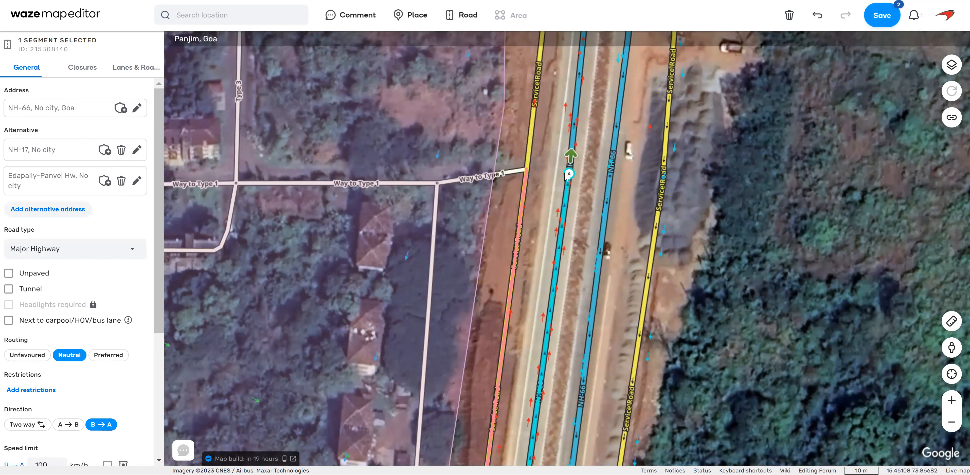
Merge the two western NH-66 segments opposite Way to Type 1 and inspect the shared node of the eastern pair.
drag(558, 170, 601, 234)
click(569, 163)
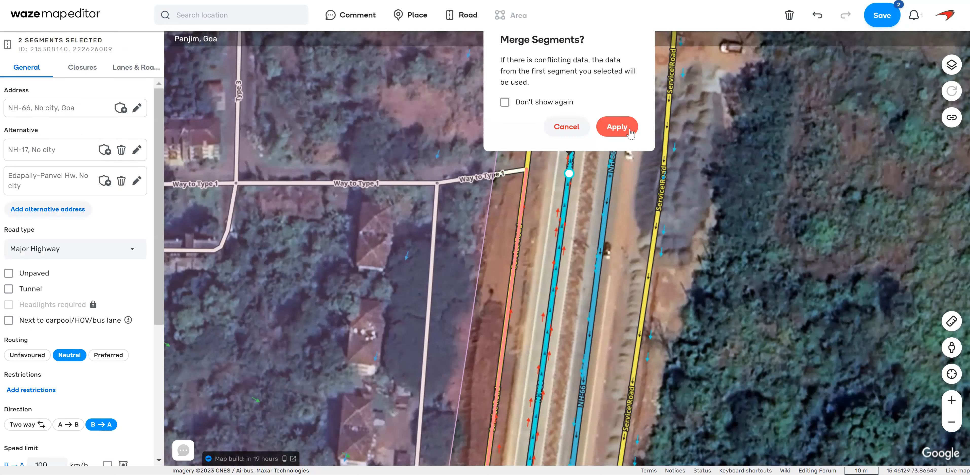
drag(600, 169, 648, 219)
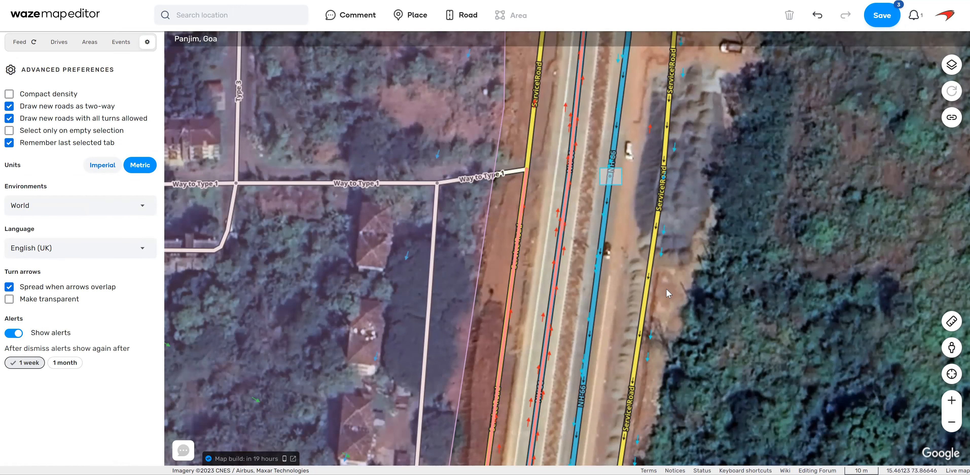
drag(620, 187, 621, 188)
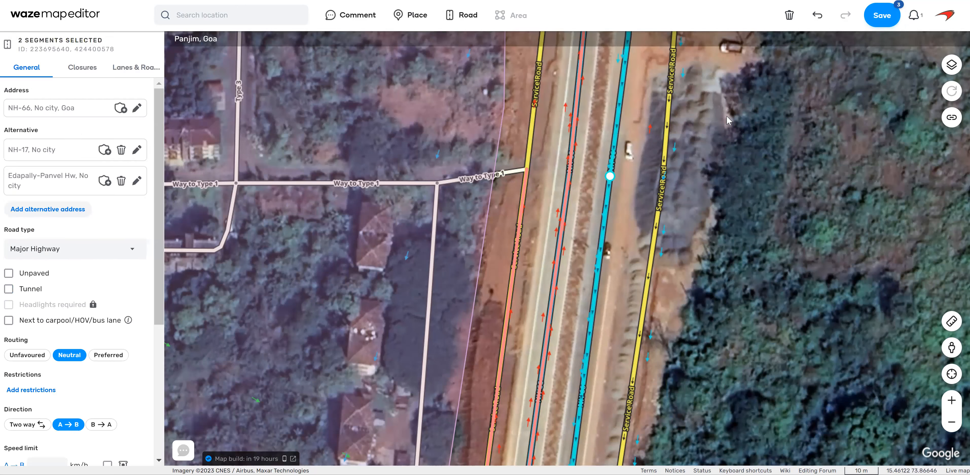
click(729, 123)
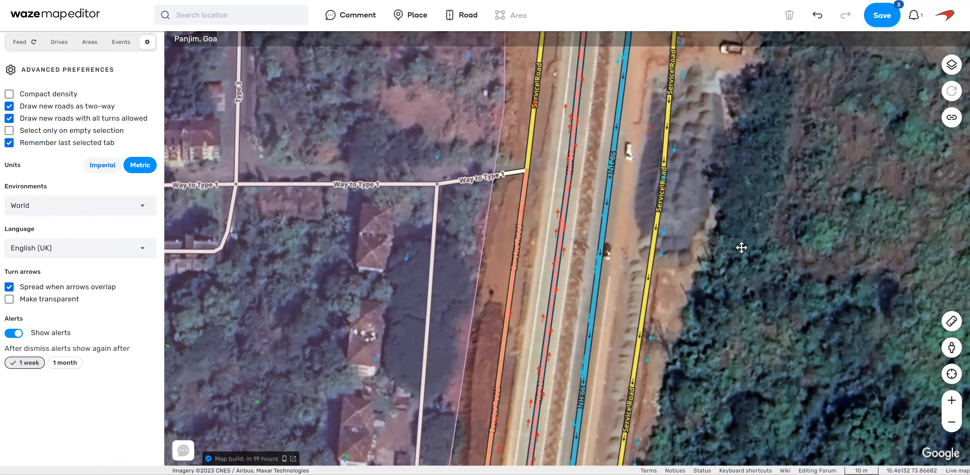
Examine the eastern carriageway and service road in Street View for the connection between them and the posted speed limit.
key(Down)
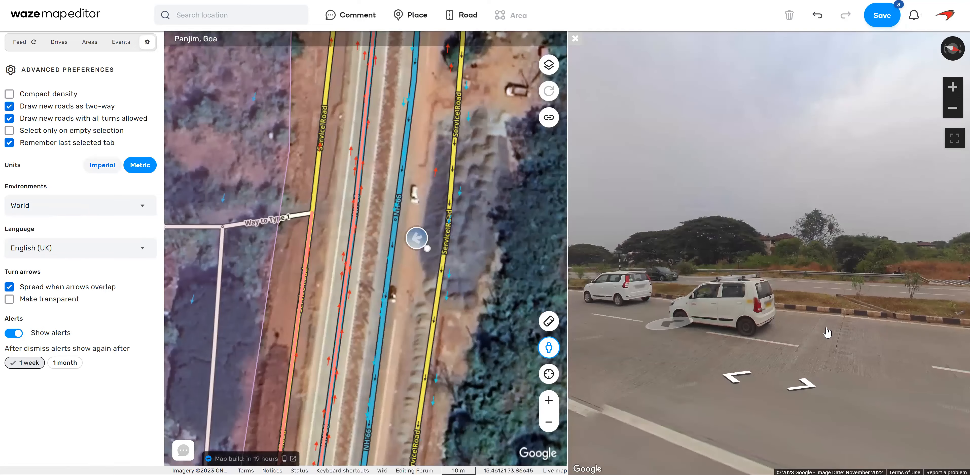
mouse_move(827, 333)
mouse_down()
mouse_move(639, 240)
mouse_move(850, 243)
mouse_up()
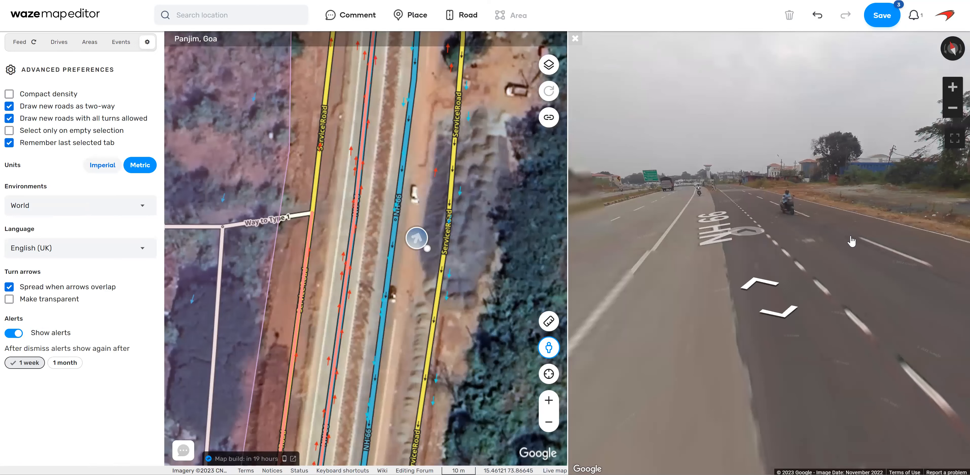
click(811, 209)
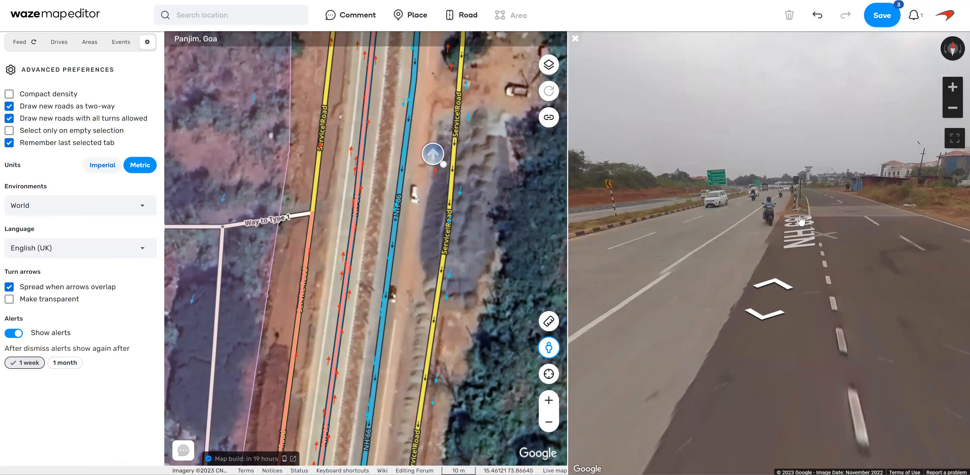
click(777, 267)
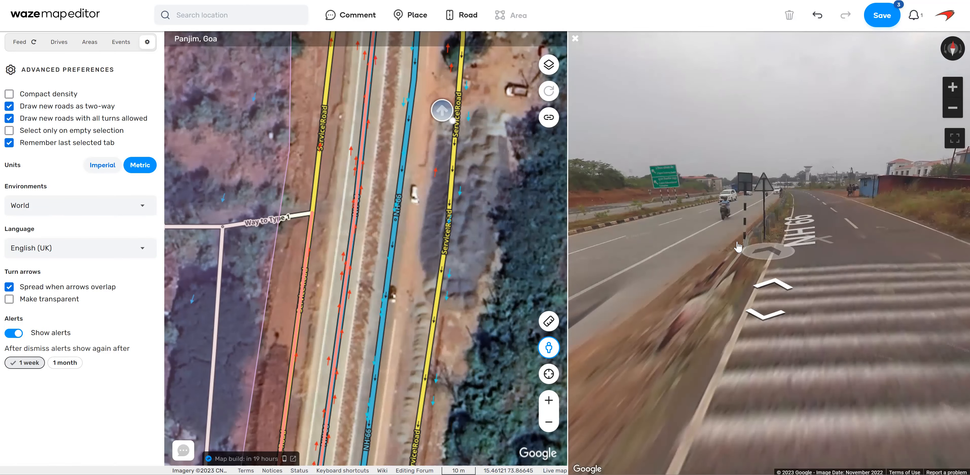
mouse_move(708, 249)
mouse_down()
mouse_move(936, 245)
mouse_move(718, 236)
mouse_up()
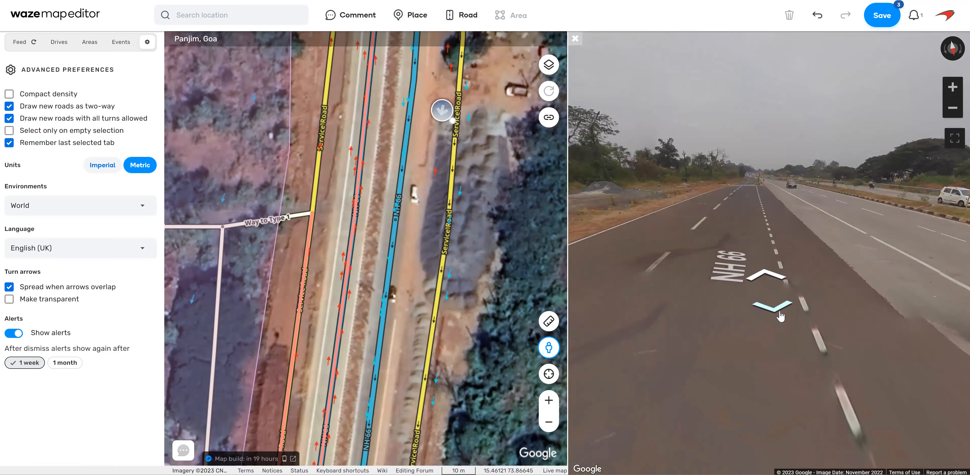
click(781, 317)
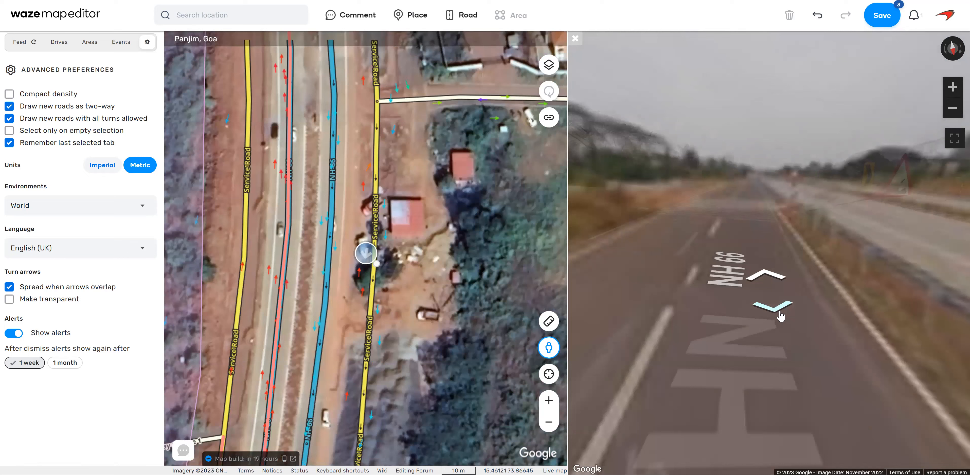
click(767, 276)
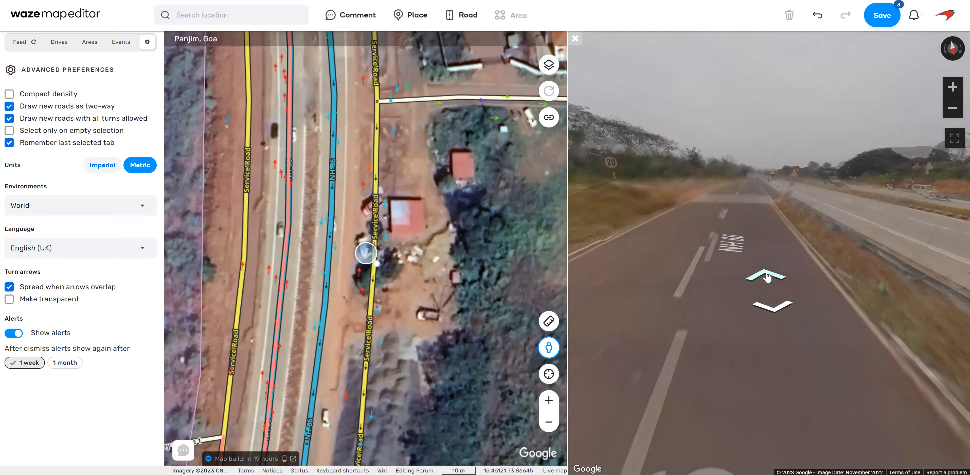
click(771, 313)
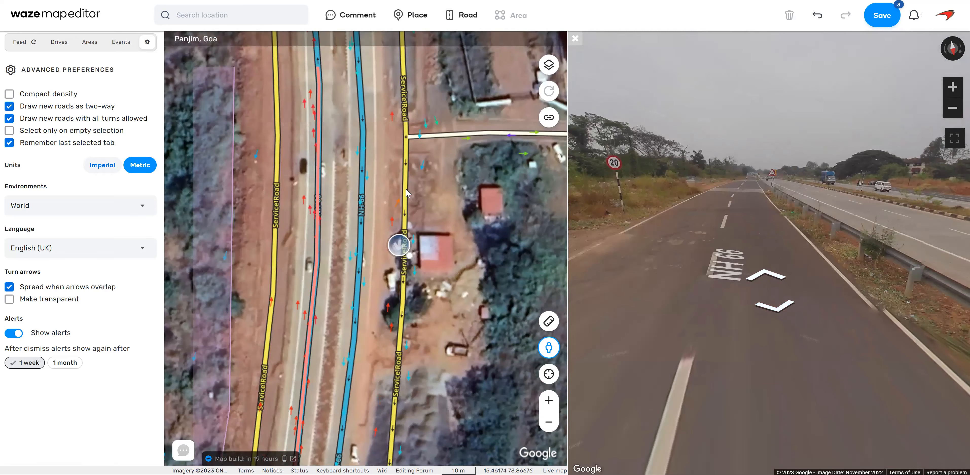
Set the speed limit of the eastern service road segment south of the side street to 20 km/h and save.
click(409, 189)
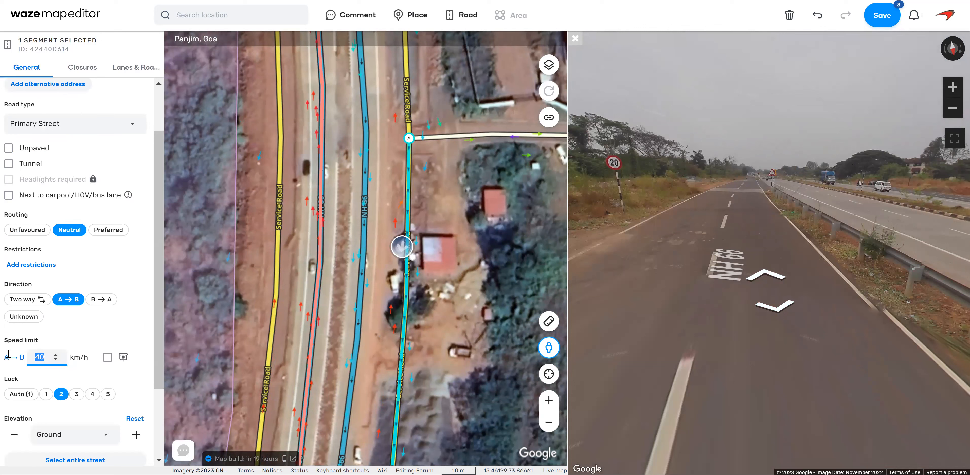
text(20)
click(481, 218)
click(881, 16)
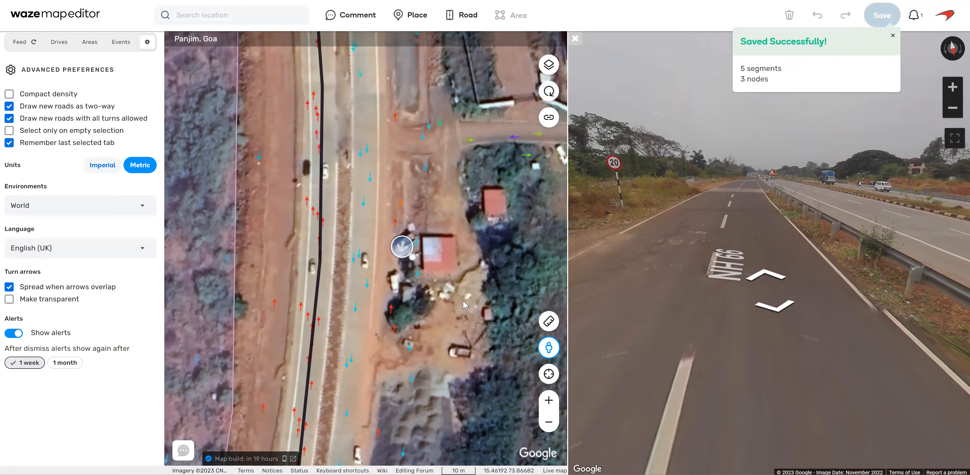
Draw a connector from the eastern service road to the eastern NH-66 carriageway and shift its NH-66 node northward.
click(768, 276)
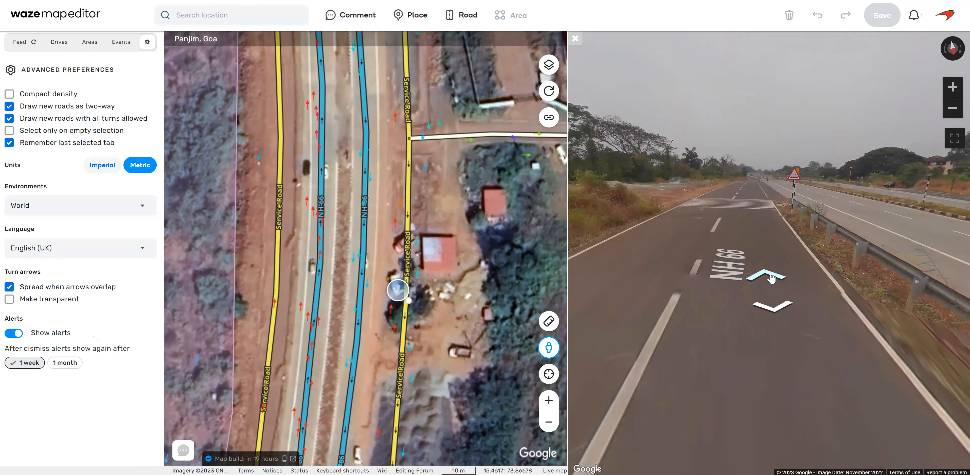
click(771, 278)
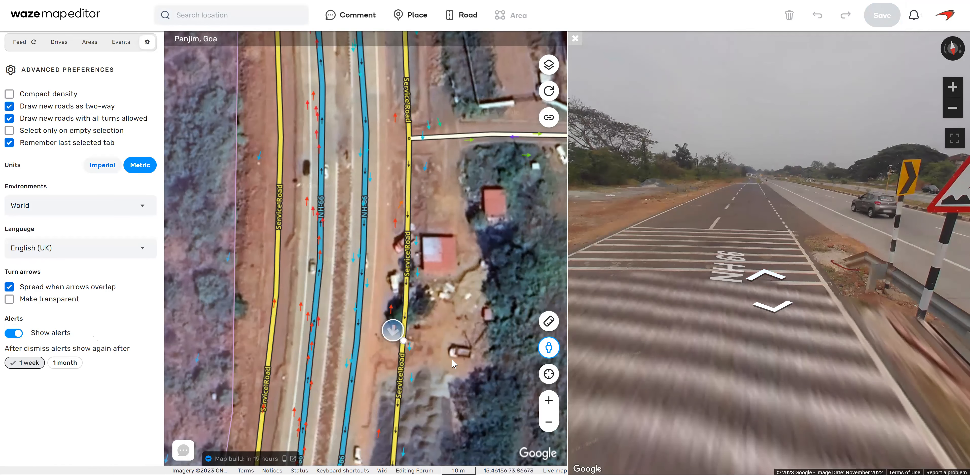
drag(460, 312, 463, 270)
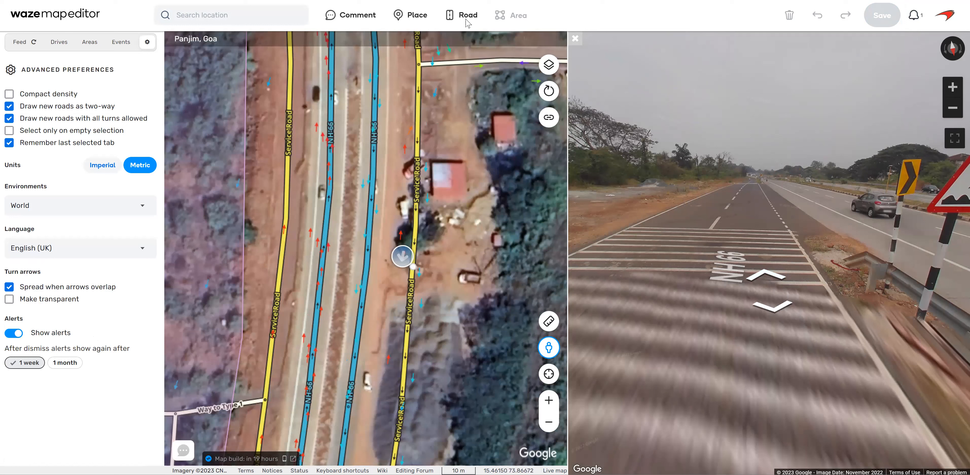
mouse_move(467, 19)
double_click(349, 406)
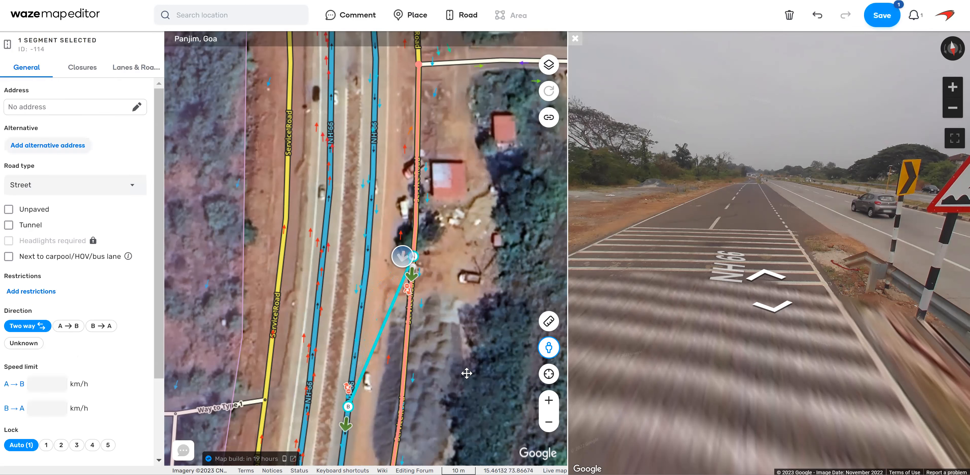
click(347, 387)
drag(362, 292, 360, 292)
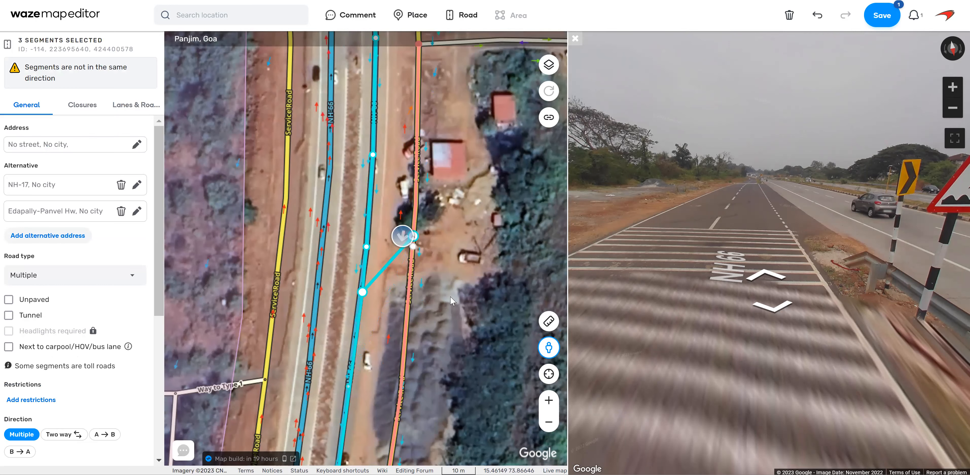
click(509, 87)
Draw a second connector from the same NH-66 node back to the eastern service road further south.
click(468, 16)
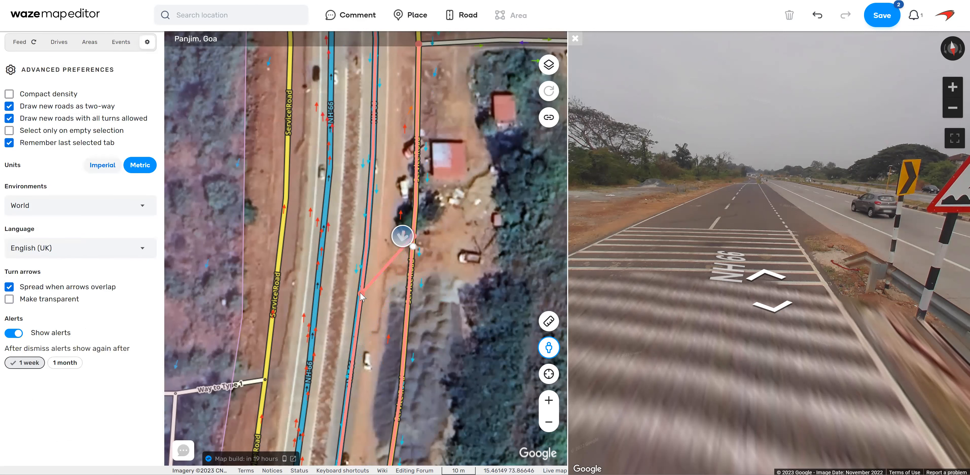
double_click(404, 333)
click(479, 258)
Set both new connectors to road type Ramp and give them an address with no street in Panjim, Goa.
drag(383, 257, 390, 275)
drag(378, 320, 391, 317)
click(112, 192)
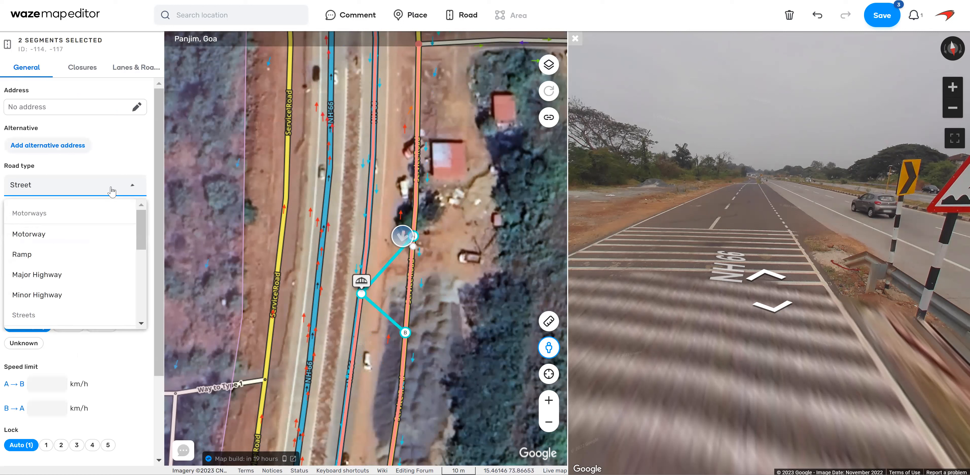
click(66, 257)
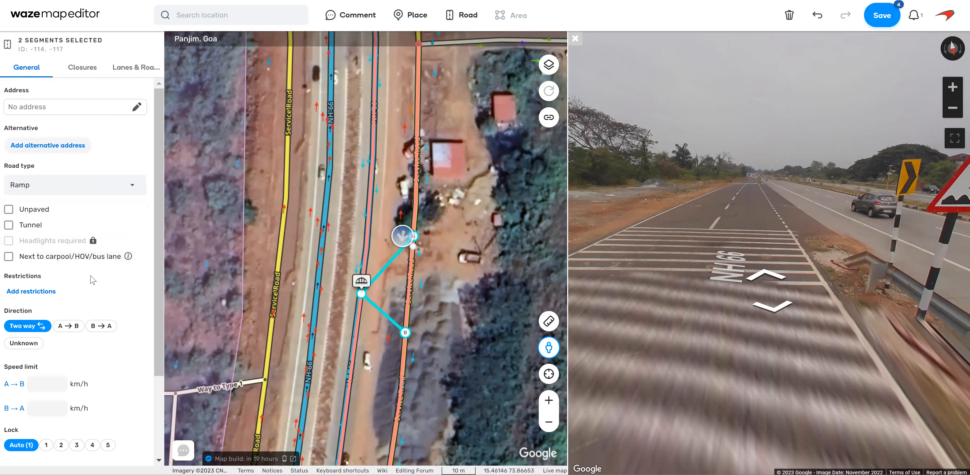
click(136, 107)
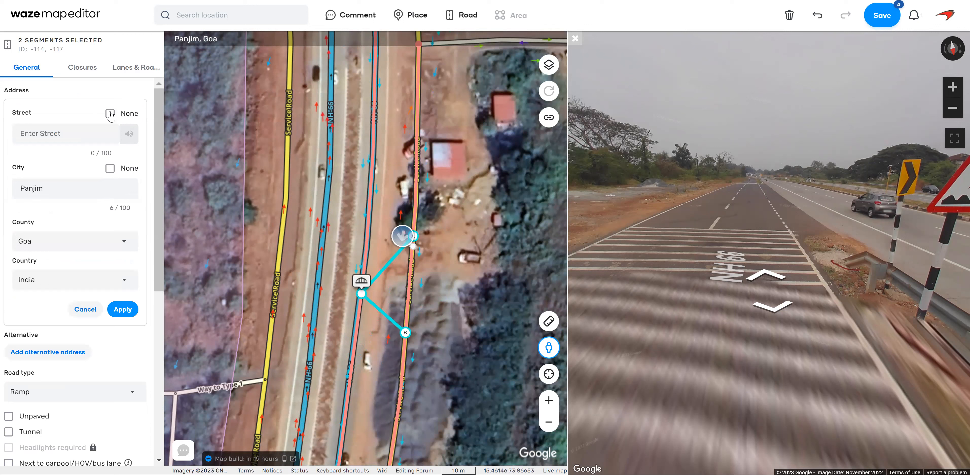
click(127, 310)
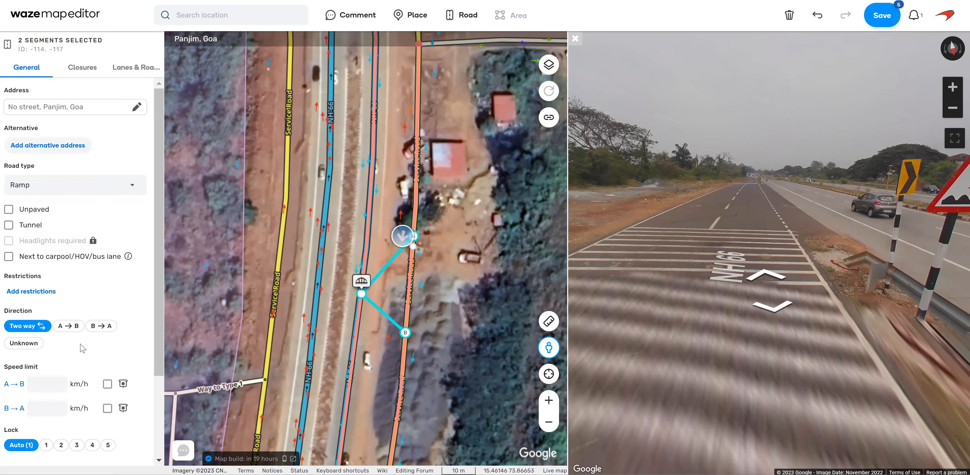
Make both ramps one-way A to B with a 20 km/h speed limit and lock level 3, and save.
click(65, 326)
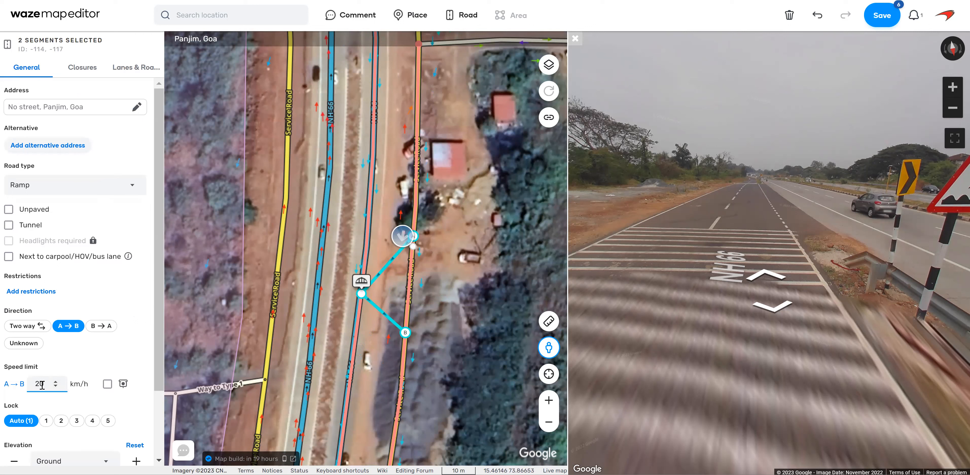
click(77, 422)
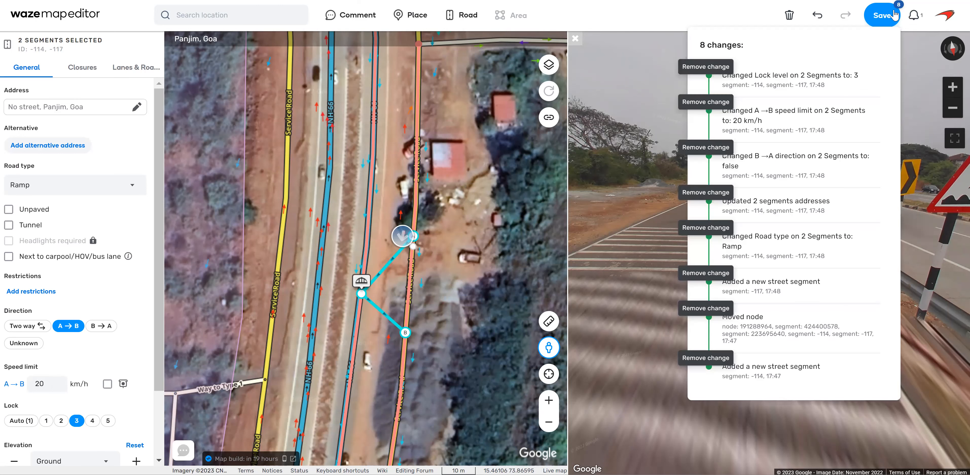
click(895, 15)
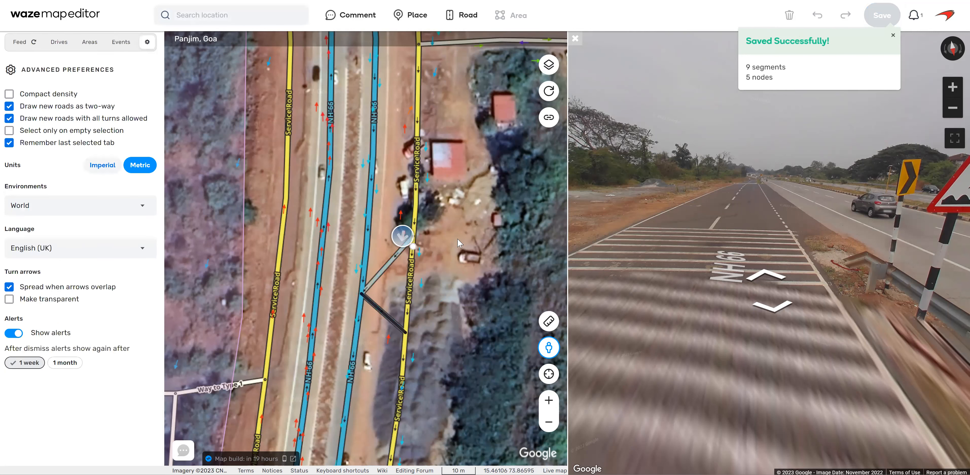
Check the service road's turns at the northern ramp and disallow the turn from the northern ramp into the southern ramp.
click(415, 186)
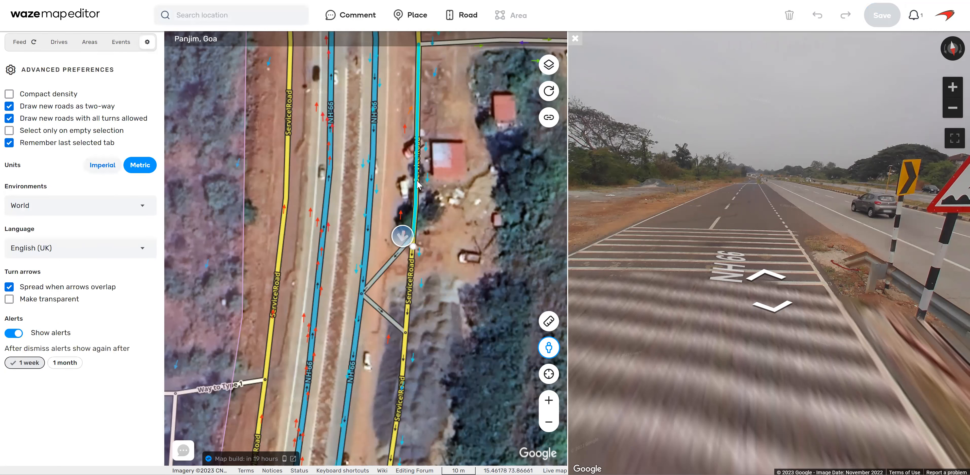
click(380, 275)
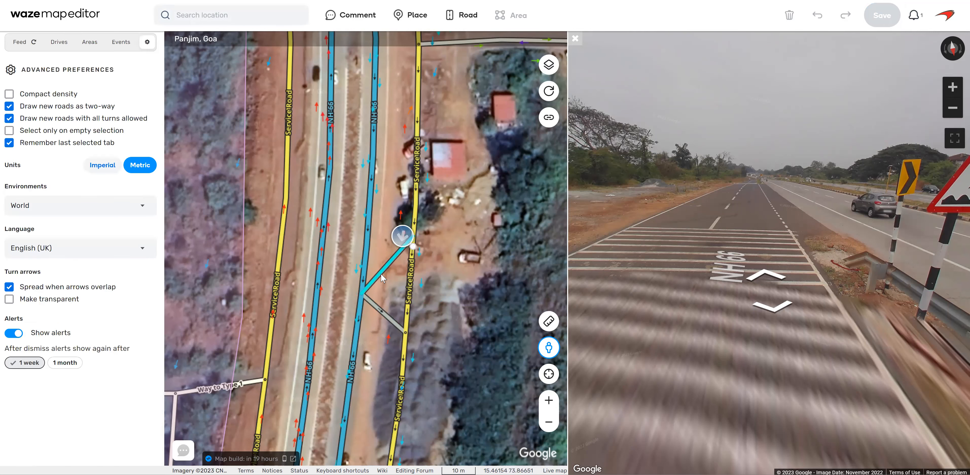
click(381, 275)
click(376, 306)
click(504, 296)
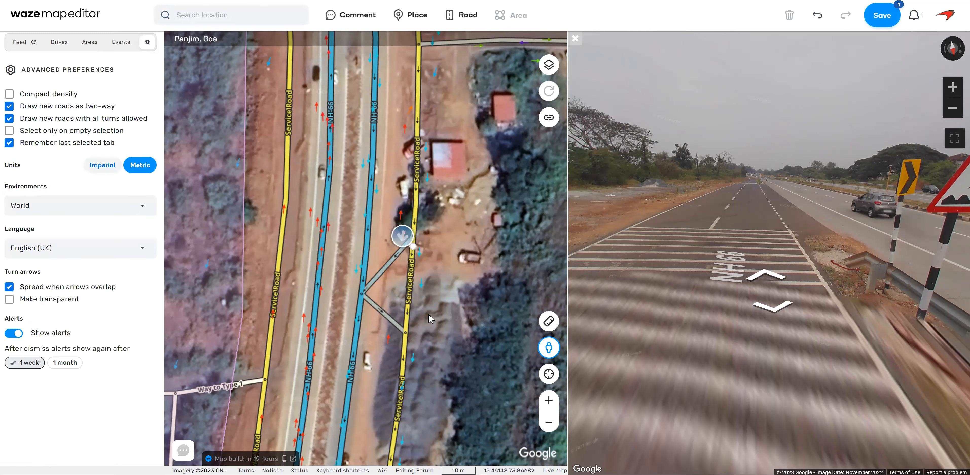
Check the allowed turns from the eastern NH-66 carriageway at the ramps and from the southern ramp onto the service road.
click(369, 231)
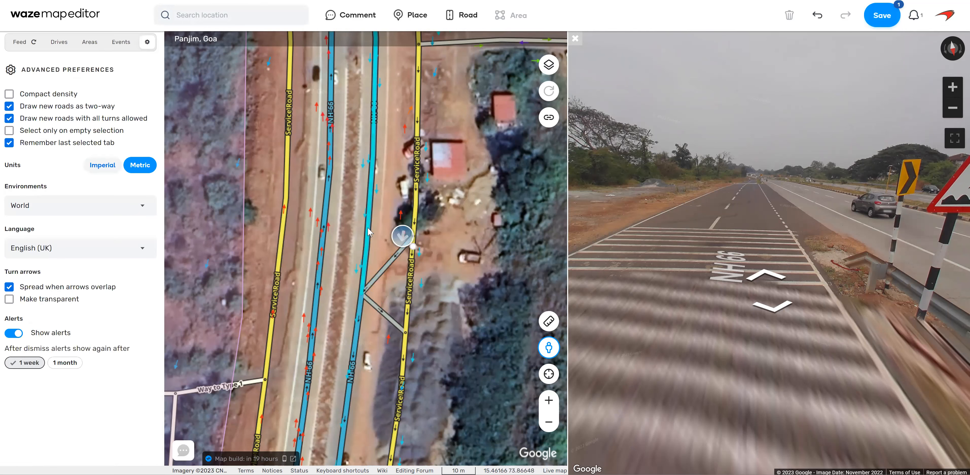
click(450, 301)
click(388, 317)
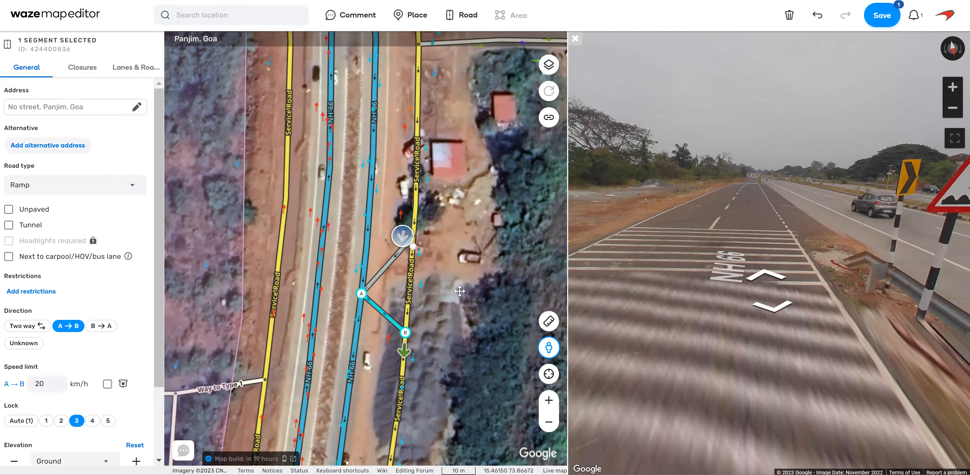
Examine the street imagery along NH-66 south of the eastern ramps and check the eastern service road's attributes and turns.
click(459, 301)
drag(448, 394, 485, 130)
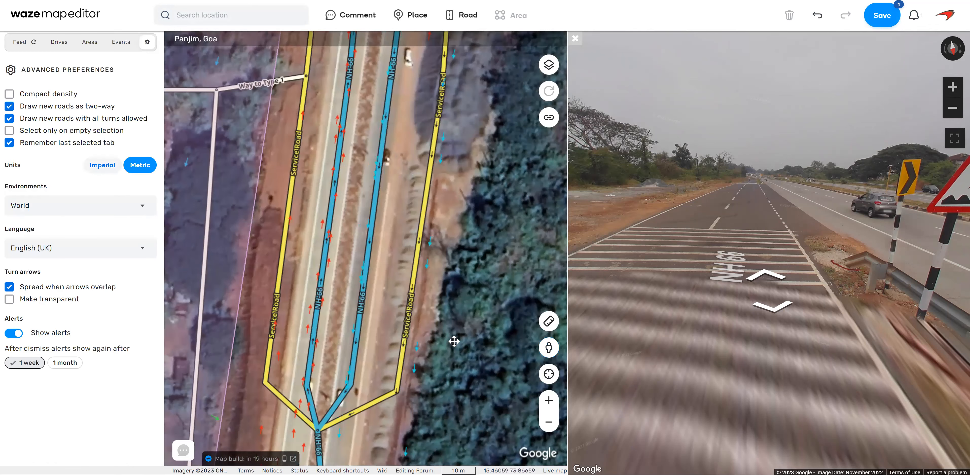
click(758, 192)
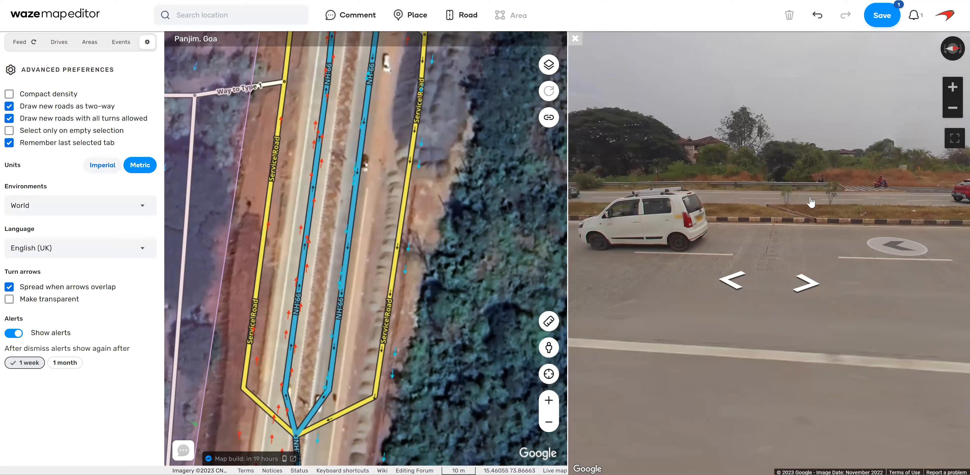
click(724, 212)
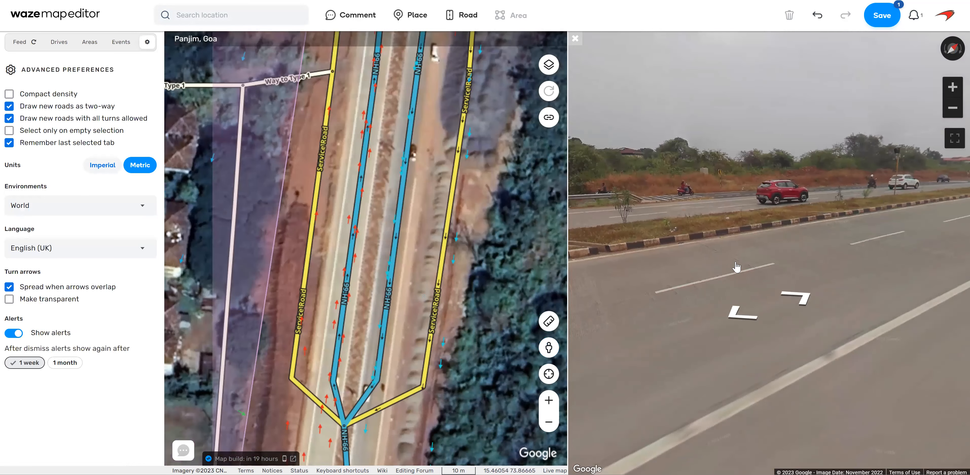
click(738, 214)
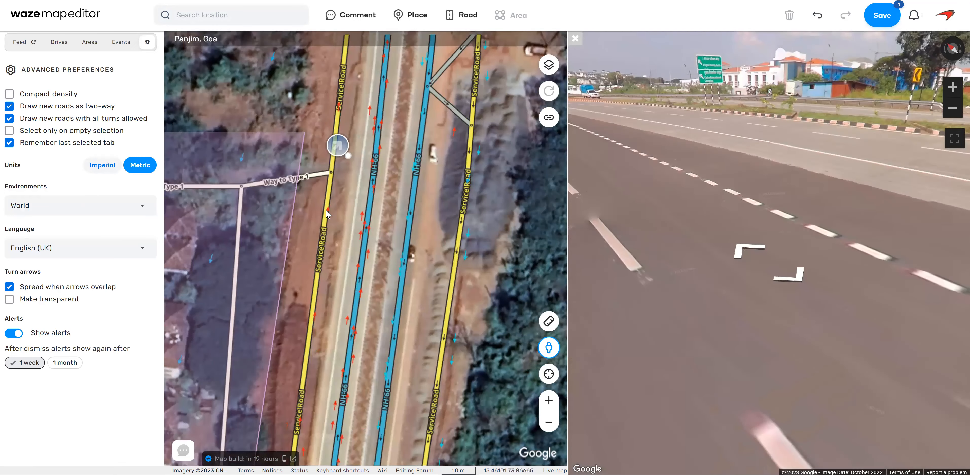
drag(380, 306, 381, 173)
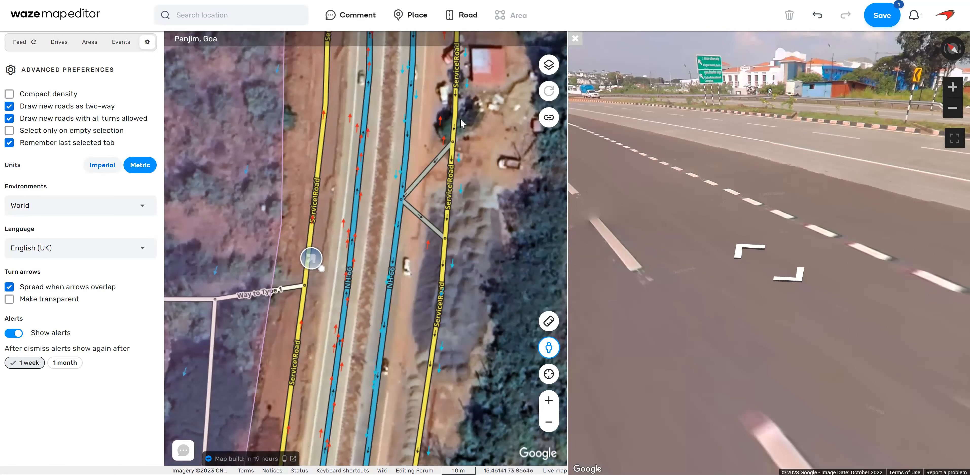
click(457, 109)
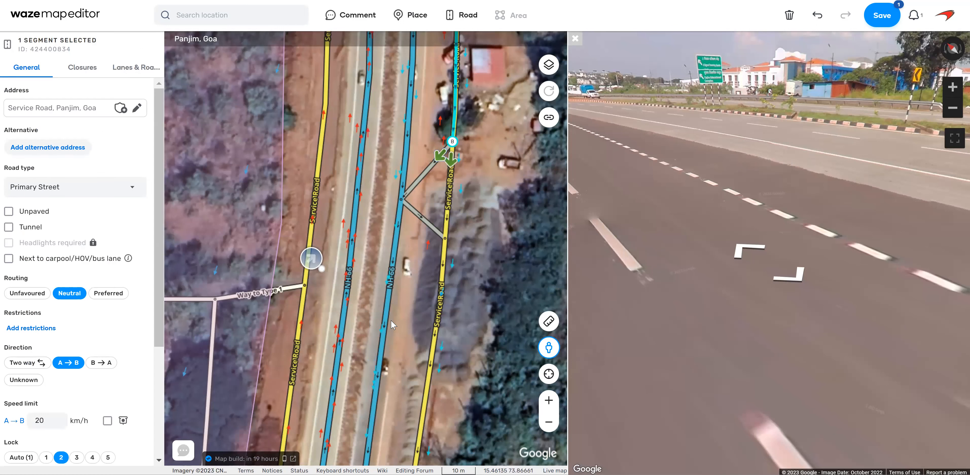
click(405, 341)
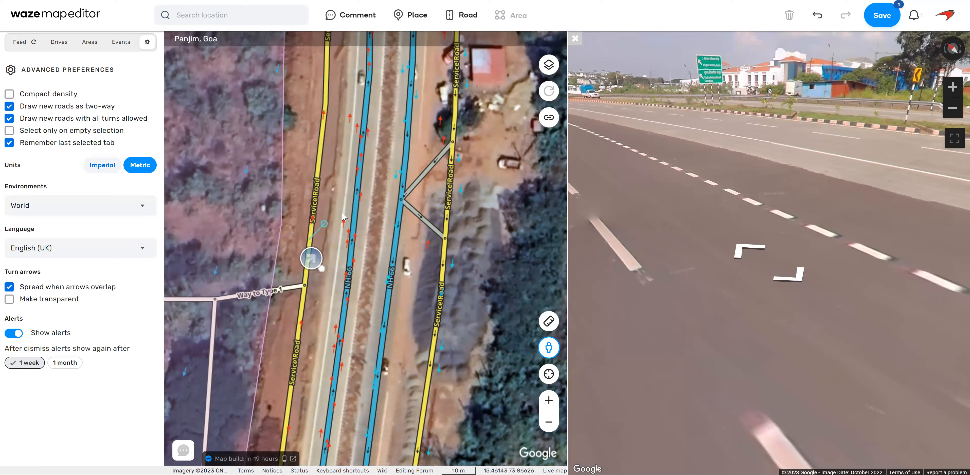
Draw two connectors between the western service road and the western NH-66 carriageway, meeting at one point on the highway.
double_click(356, 203)
key(Escape)
mouse_move(476, 37)
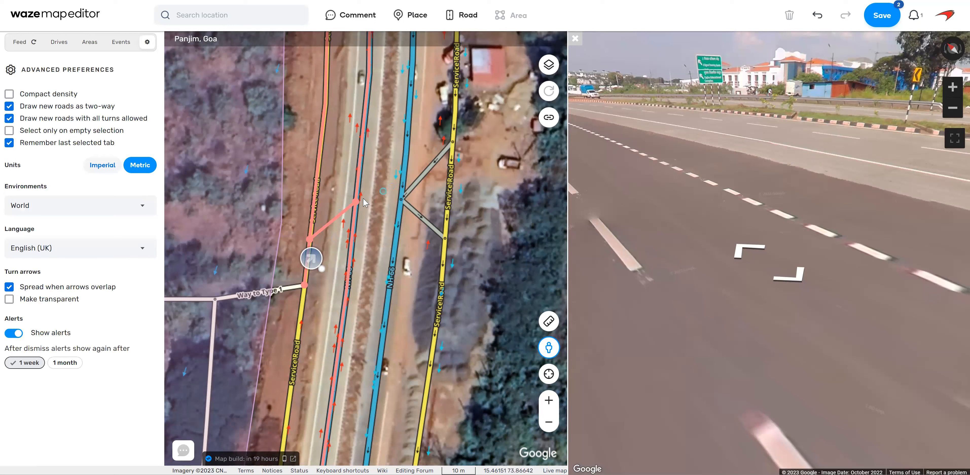
double_click(321, 141)
key(Escape)
Make both new western connectors one-way A to B with a 20 km/h speed limit and lock level 3.
drag(345, 158, 338, 233)
click(72, 326)
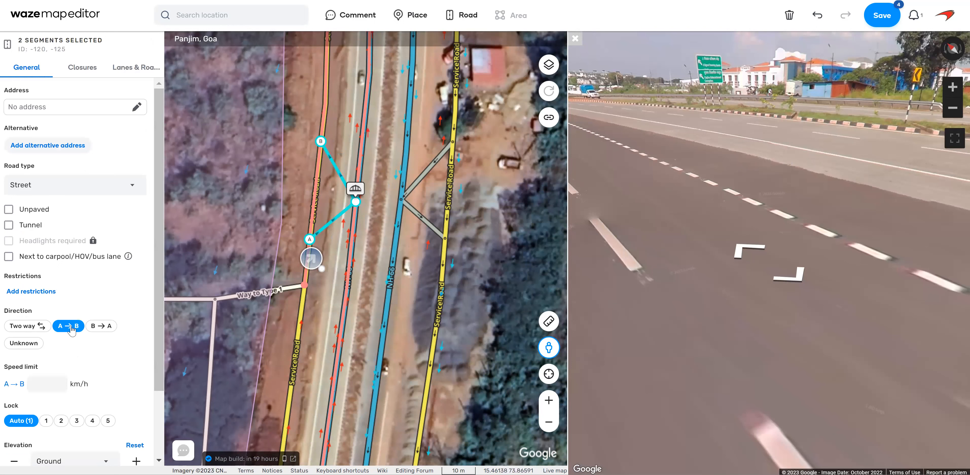
click(43, 383)
text(20)
click(77, 421)
Set both western connectors to road type Ramp with a no-street address in Panjim, Goa, and save.
click(75, 192)
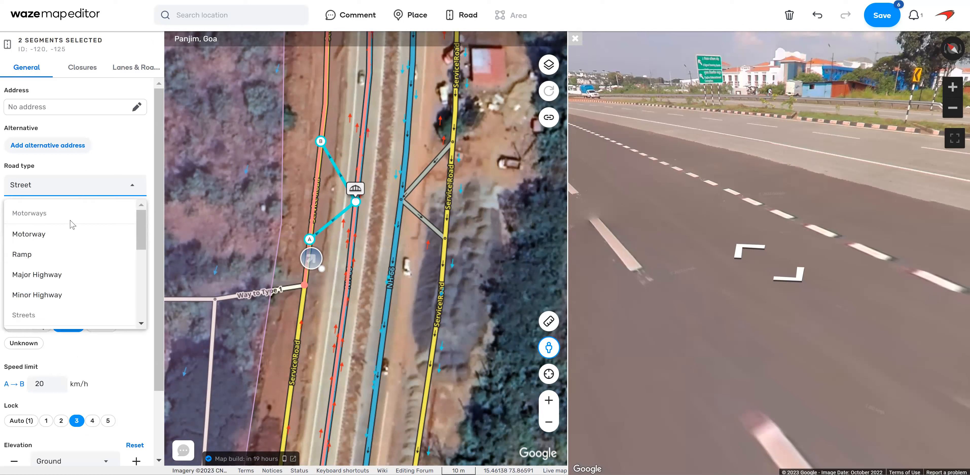
click(53, 257)
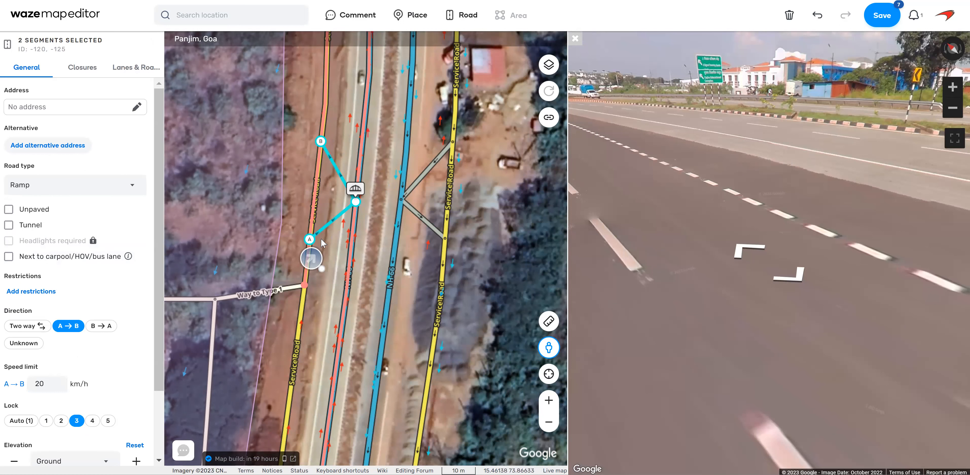
click(137, 107)
click(110, 113)
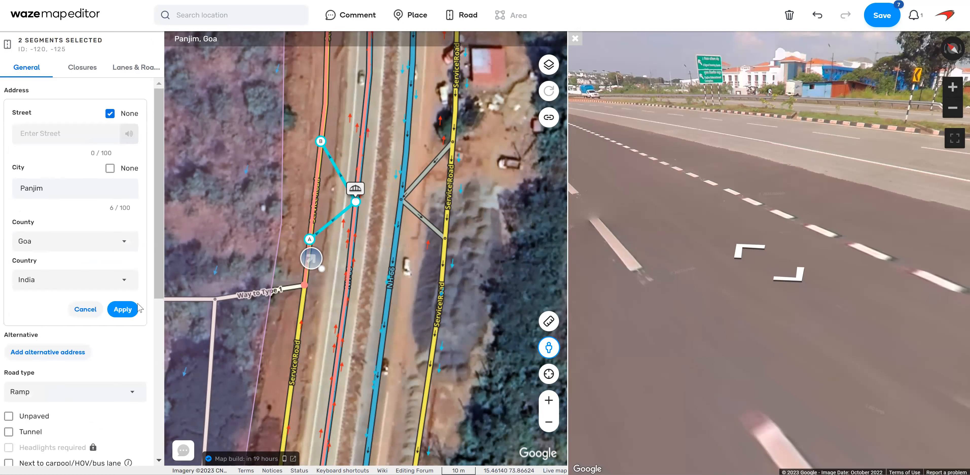
click(122, 309)
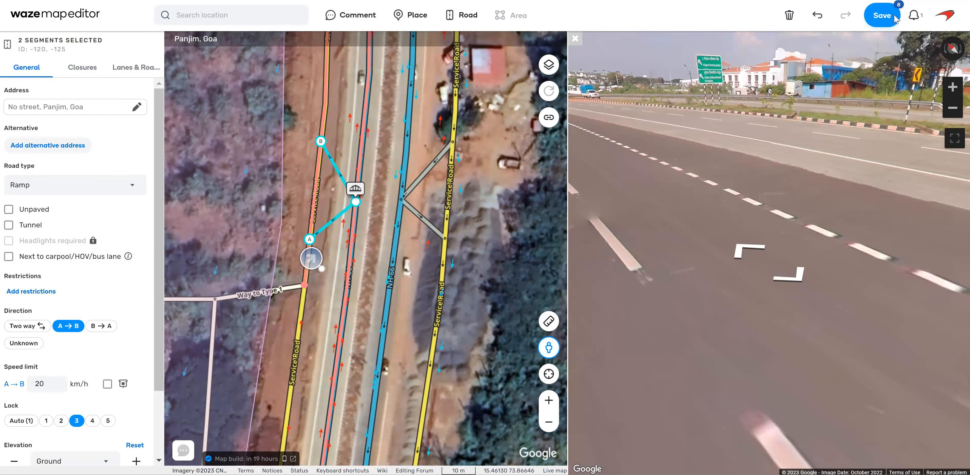
click(882, 15)
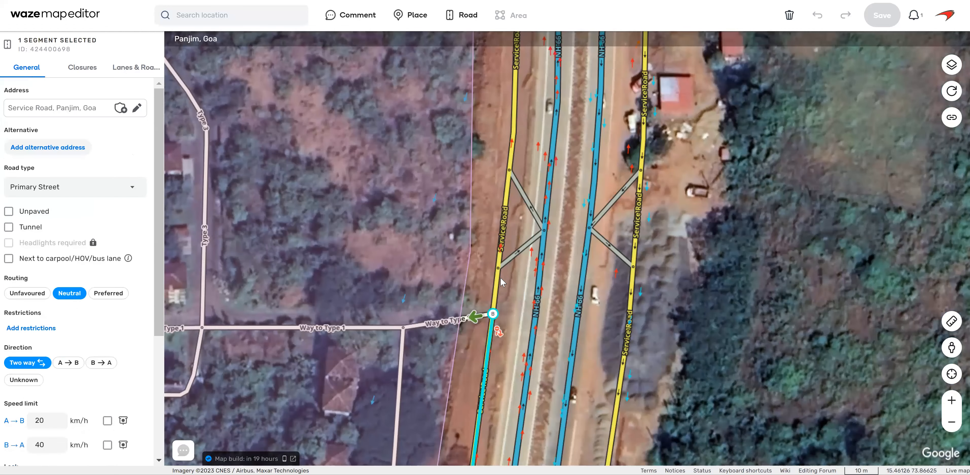
Allow all turns at the junction of Way to Type 1 and the western service road.
click(507, 298)
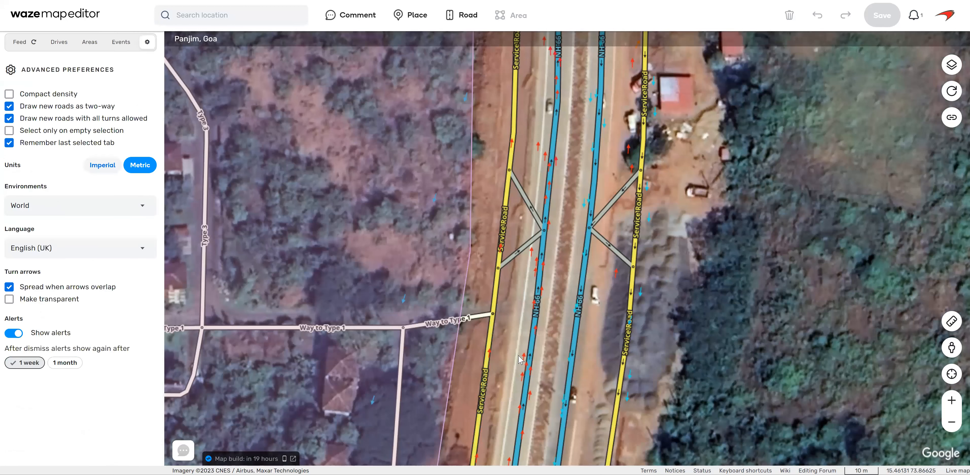
click(495, 289)
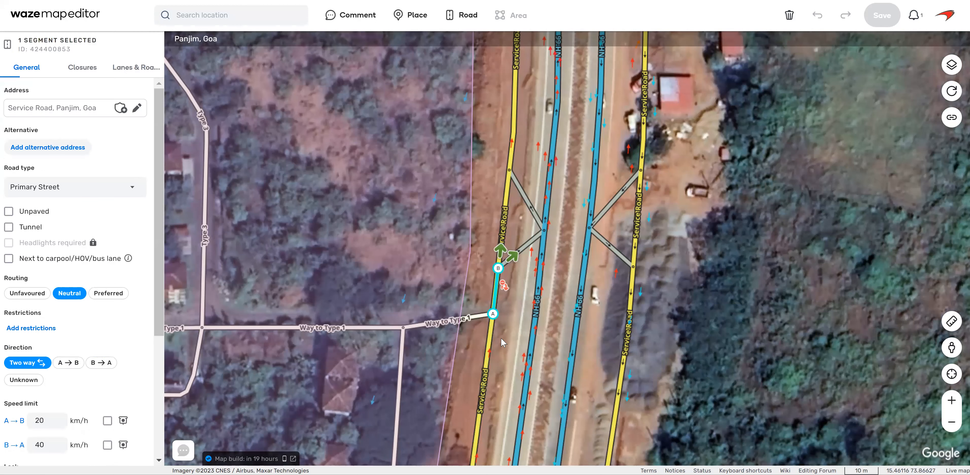
click(480, 316)
click(491, 333)
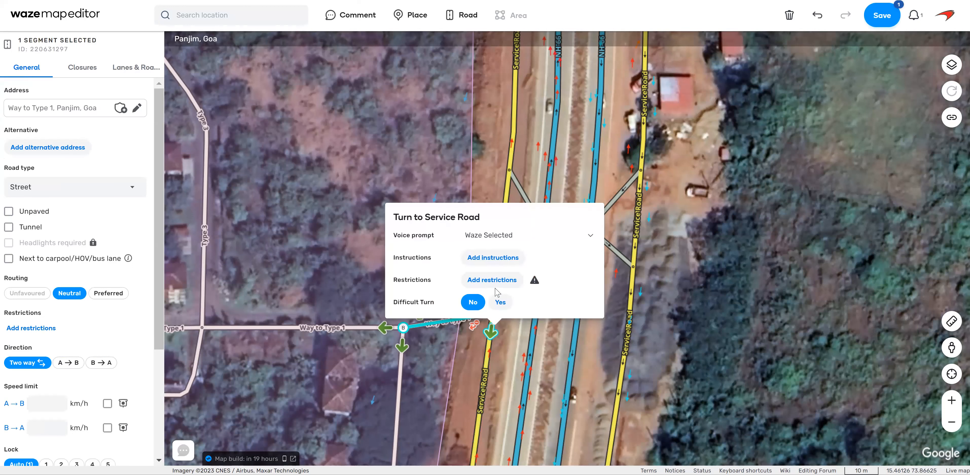
click(496, 293)
mouse_move(493, 314)
mouse_down()
mouse_move(503, 306)
mouse_move(493, 314)
mouse_up()
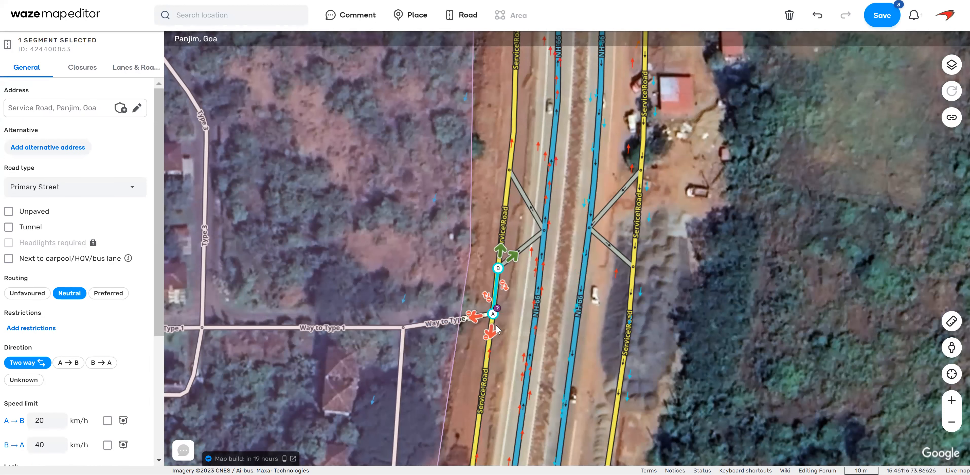
click(493, 314)
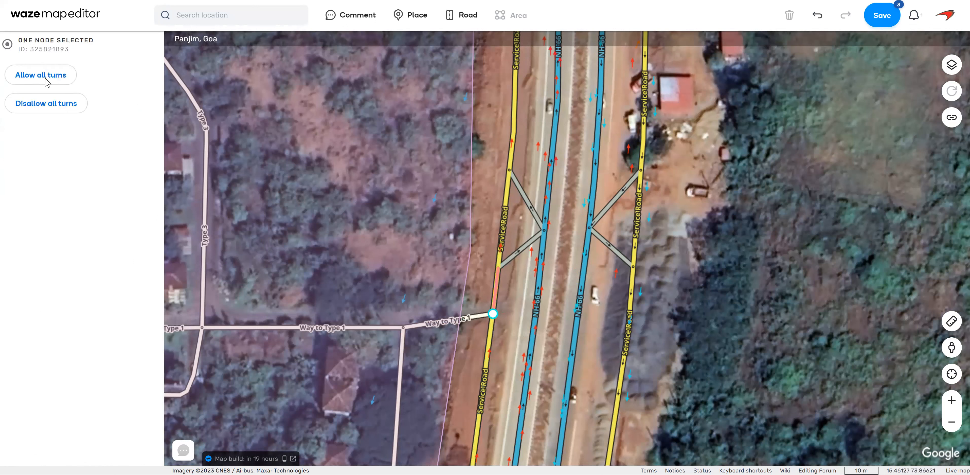
click(33, 84)
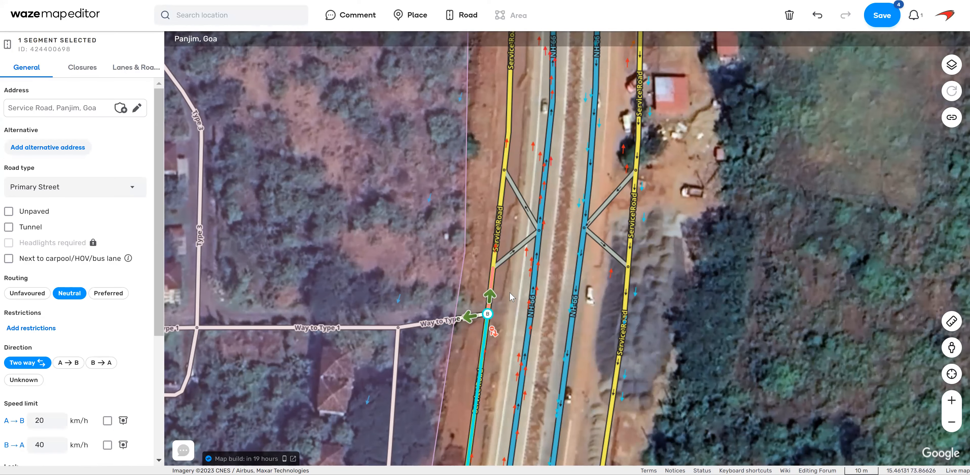
Check the service road's turns near Way to Type 1 and disallow the turn from the southern western ramp into the northern one.
click(511, 309)
click(491, 288)
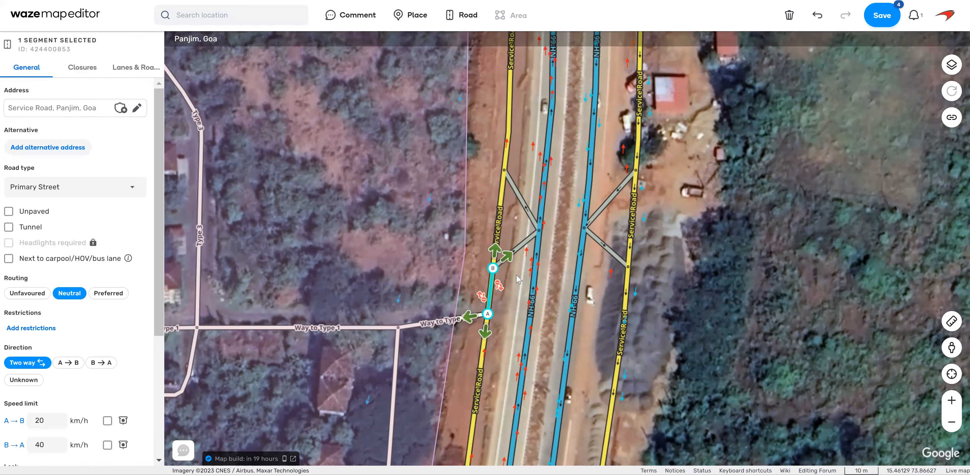
click(535, 233)
click(529, 216)
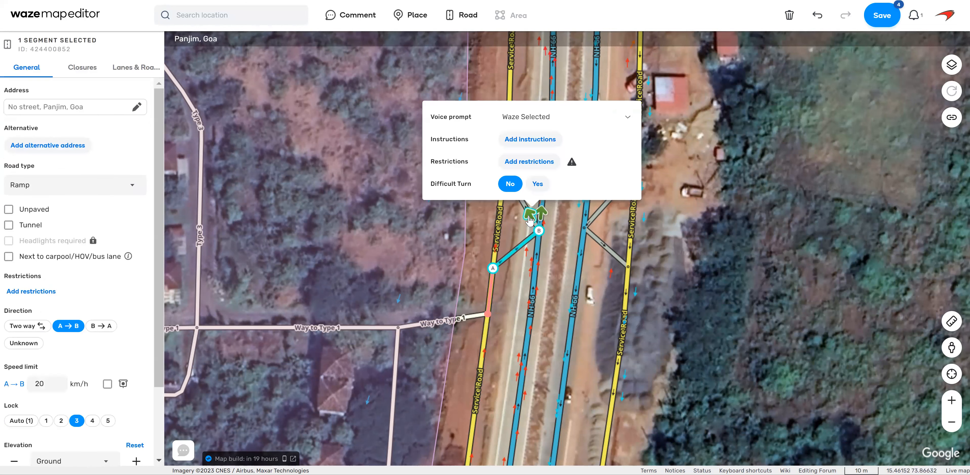
click(511, 290)
Check the turns at the western ramps and disallow the northern ramp's southbound turn onto the service road.
click(498, 238)
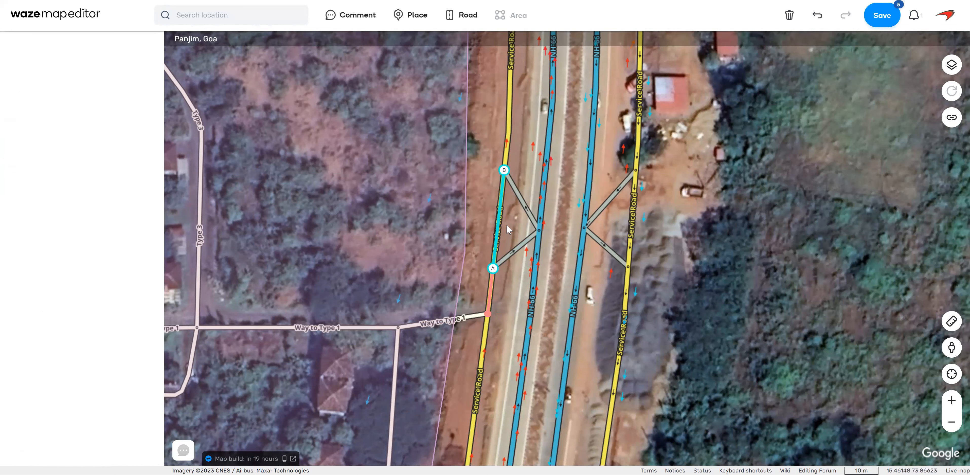
click(538, 277)
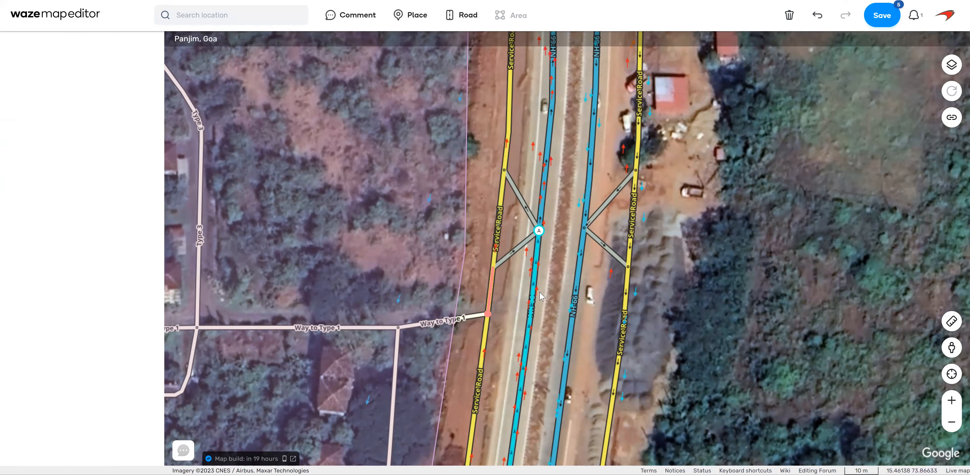
click(517, 193)
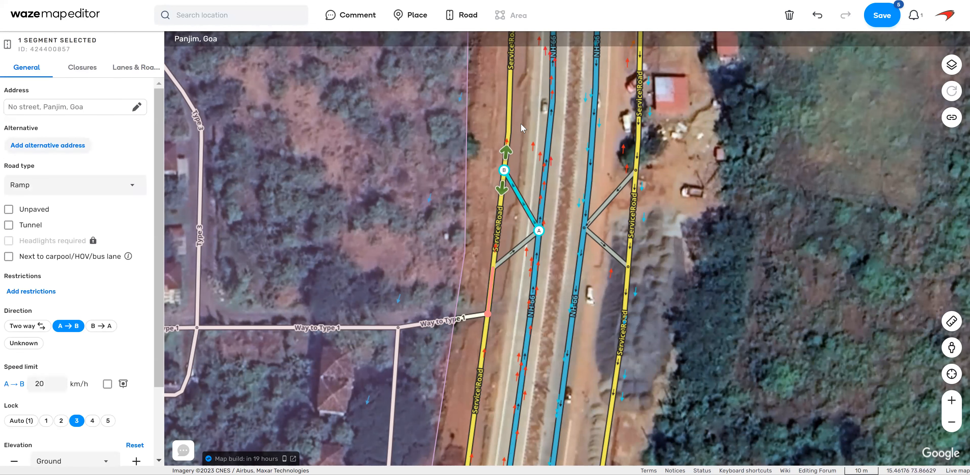
click(503, 203)
click(502, 324)
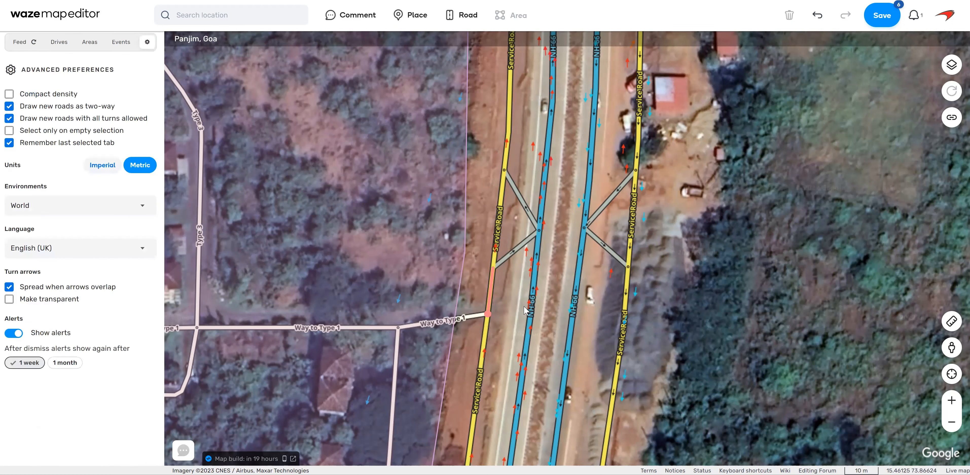
Allow the northern western ramp's southbound turn onto the service road again.
click(535, 280)
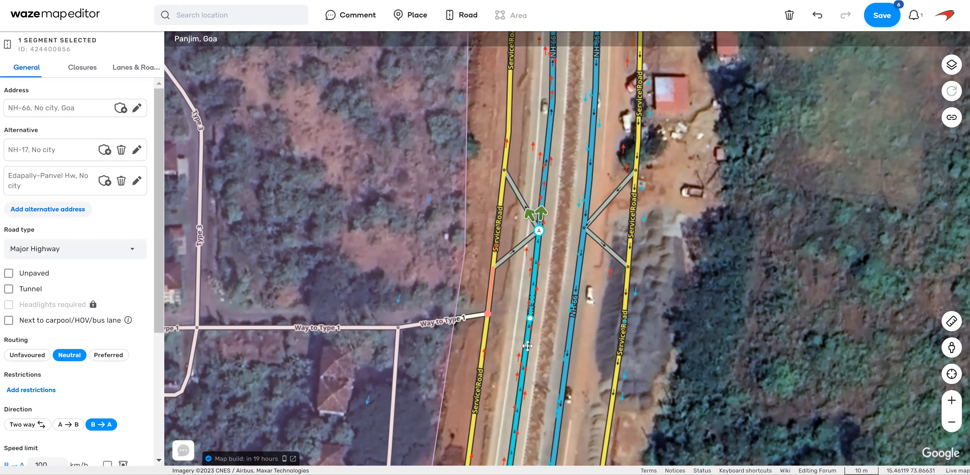
click(520, 200)
click(502, 188)
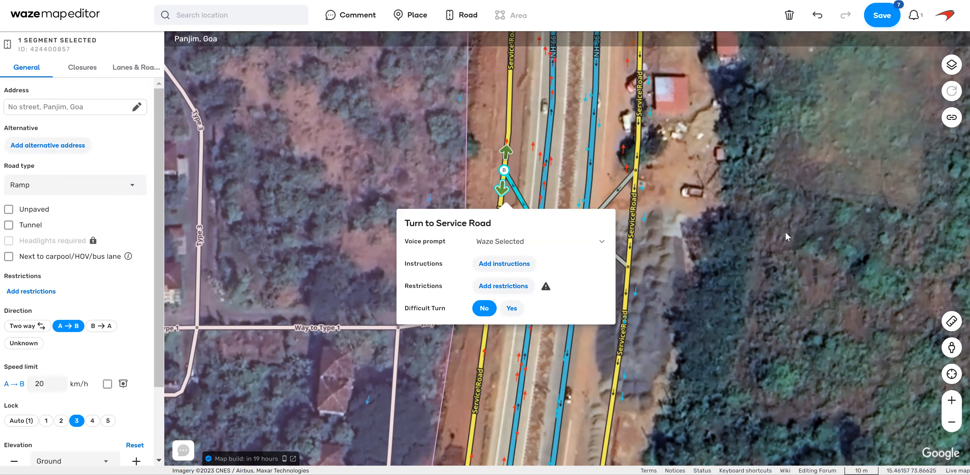
click(794, 315)
Open Street View at the western ramps and examine the opening between the service road and NH-66 near Way to Type 1.
drag(951, 346, 525, 238)
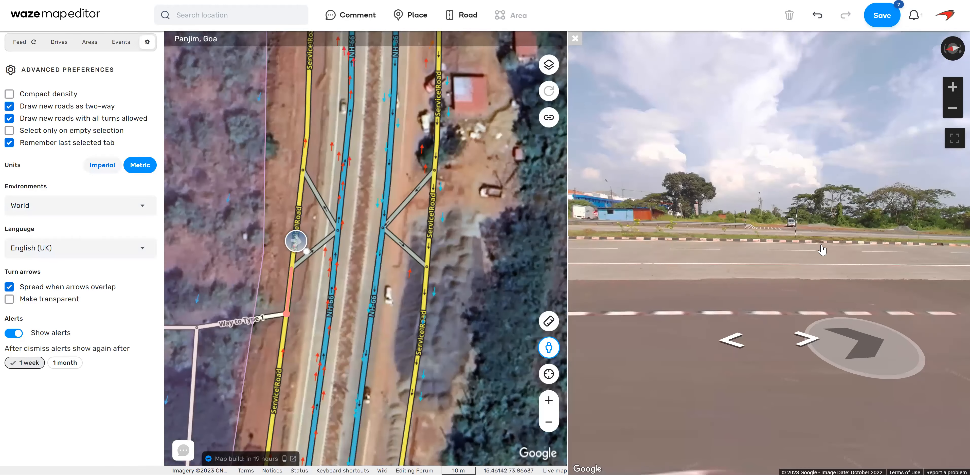
click(845, 328)
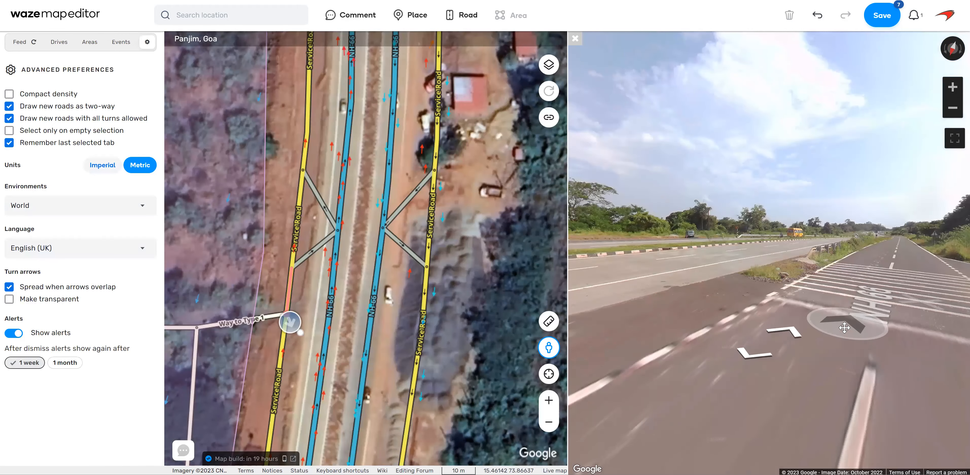
click(759, 332)
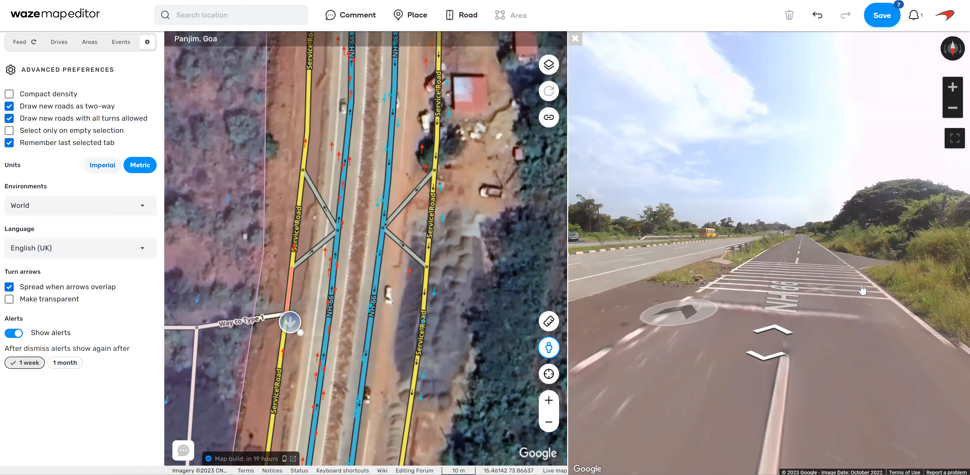
drag(756, 274, 869, 276)
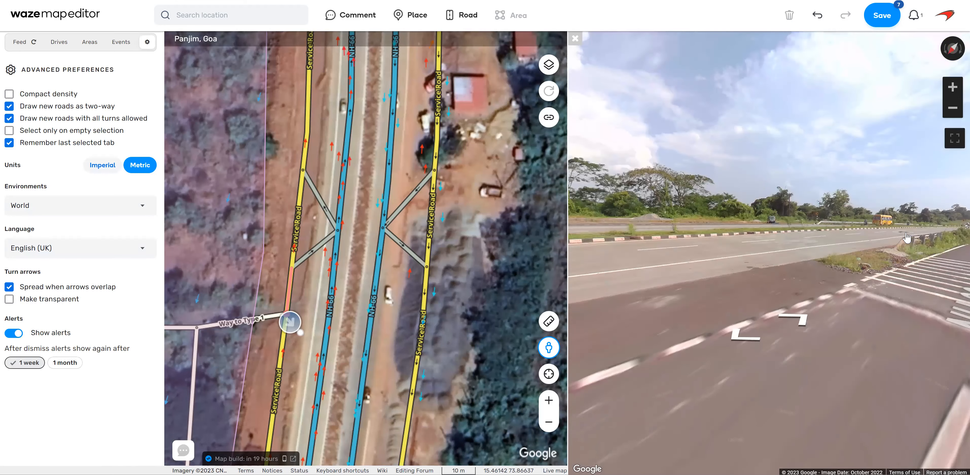
click(906, 238)
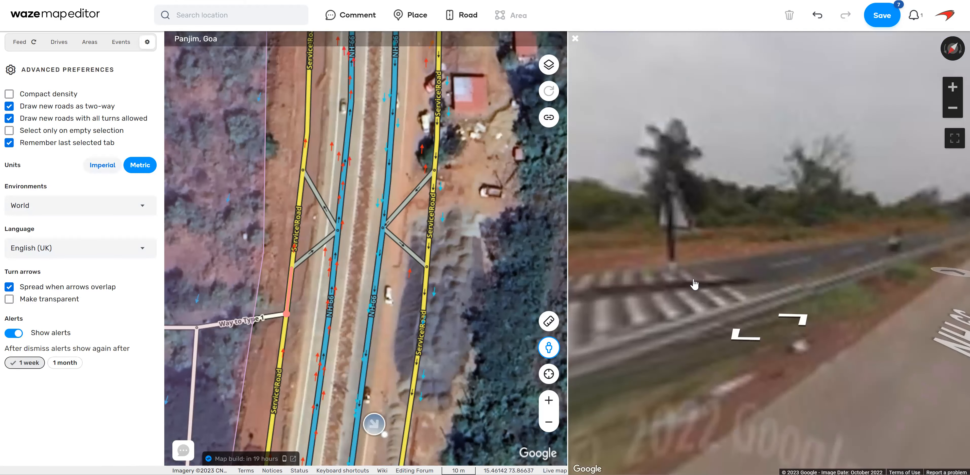
click(758, 332)
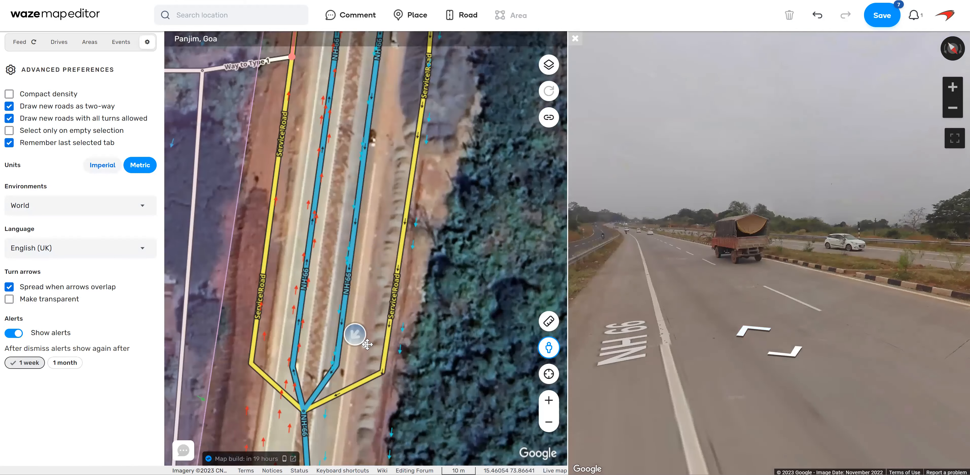
Follow Street View north from the southern NH-66 merge toward Way to Type 1, examining the separation between the highway and western service road.
click(295, 361)
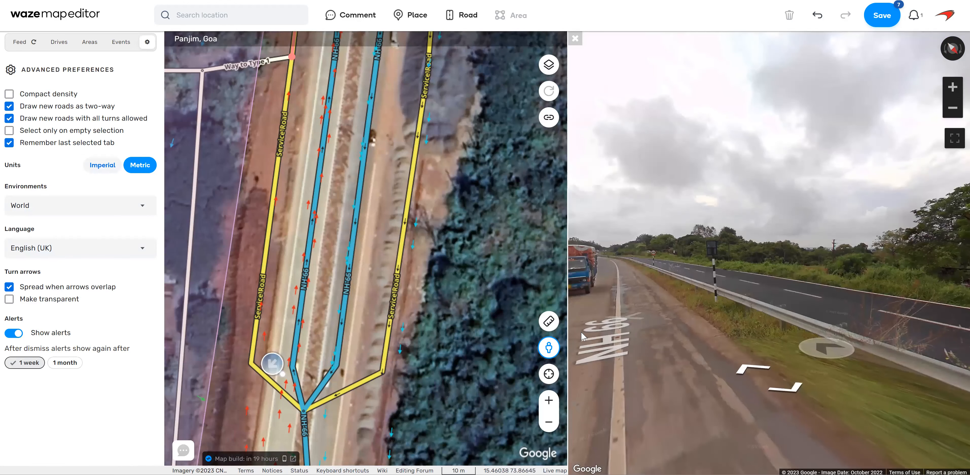
drag(582, 336, 814, 261)
click(800, 226)
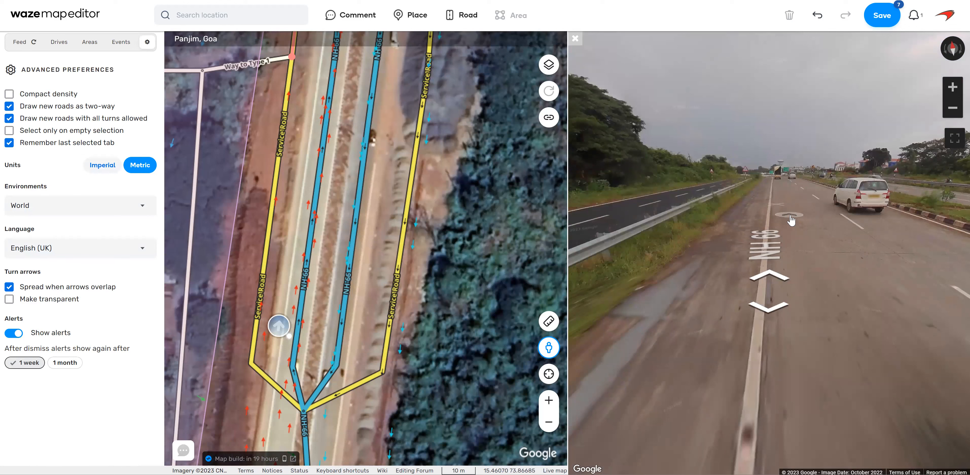
click(791, 220)
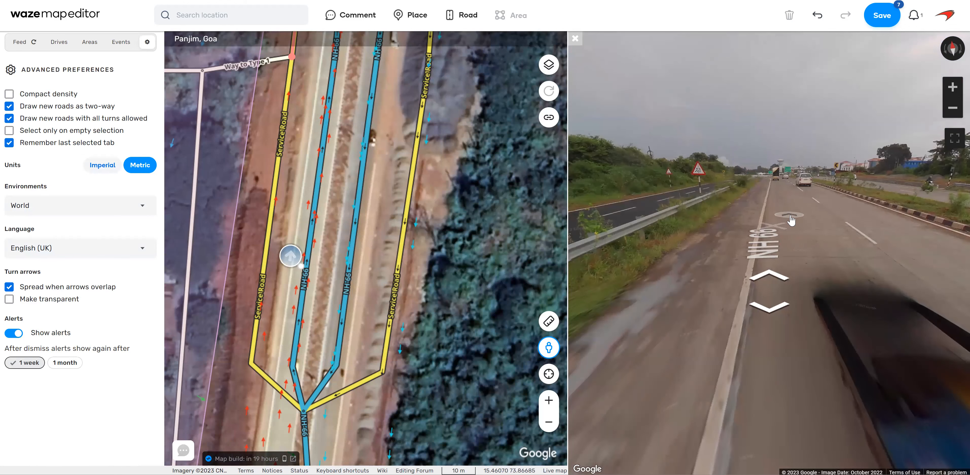
click(775, 276)
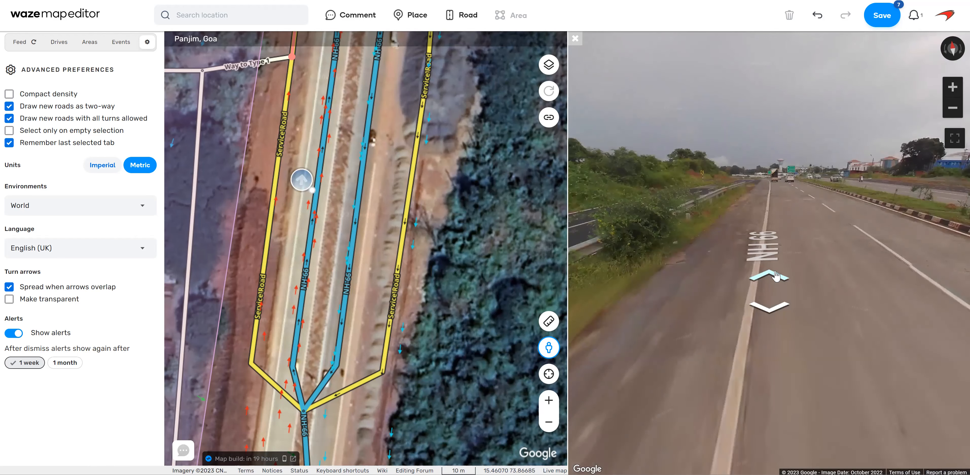
click(776, 276)
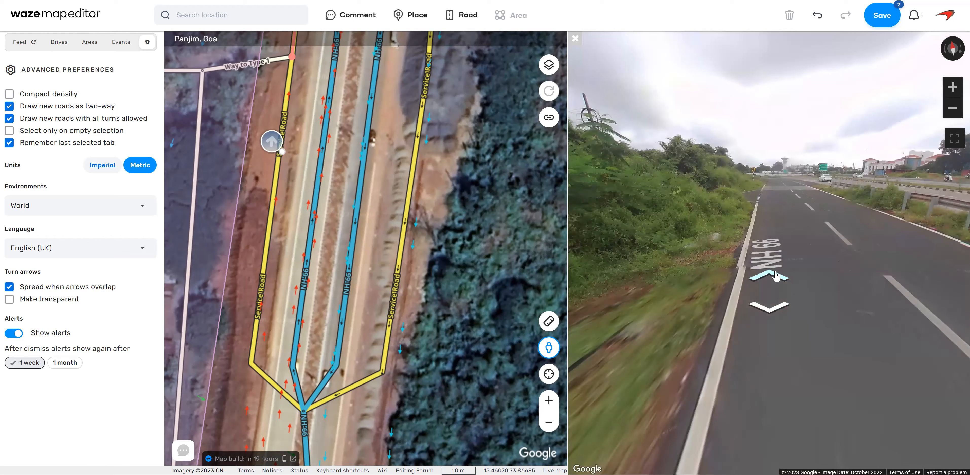
click(775, 276)
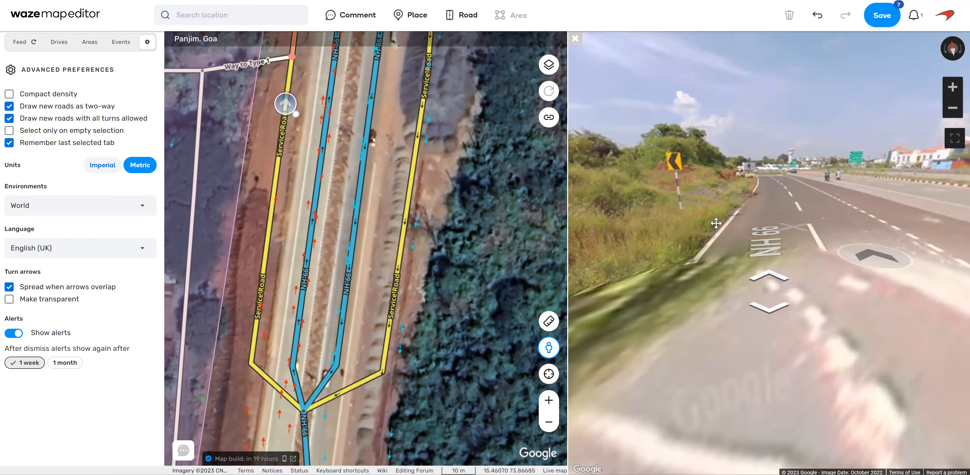
click(767, 250)
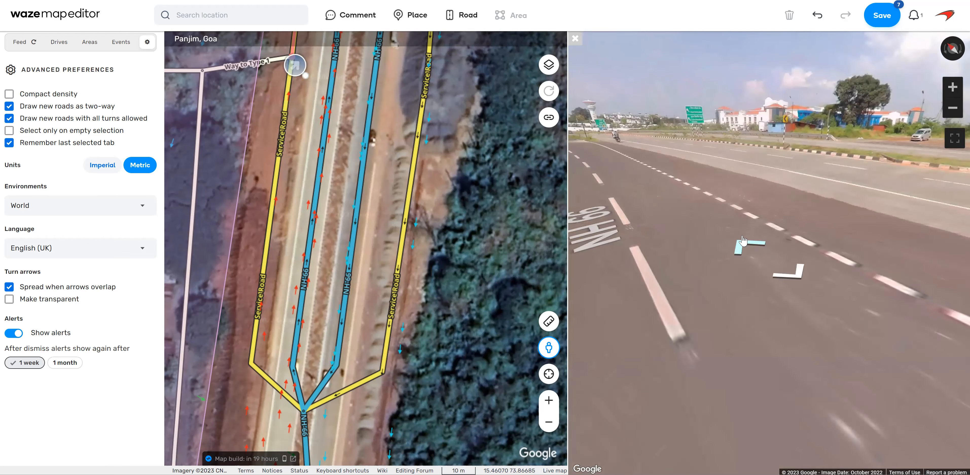
Continue through Street View past the western ramps and examine the road markings and barrier between the service road and NH-66.
click(746, 248)
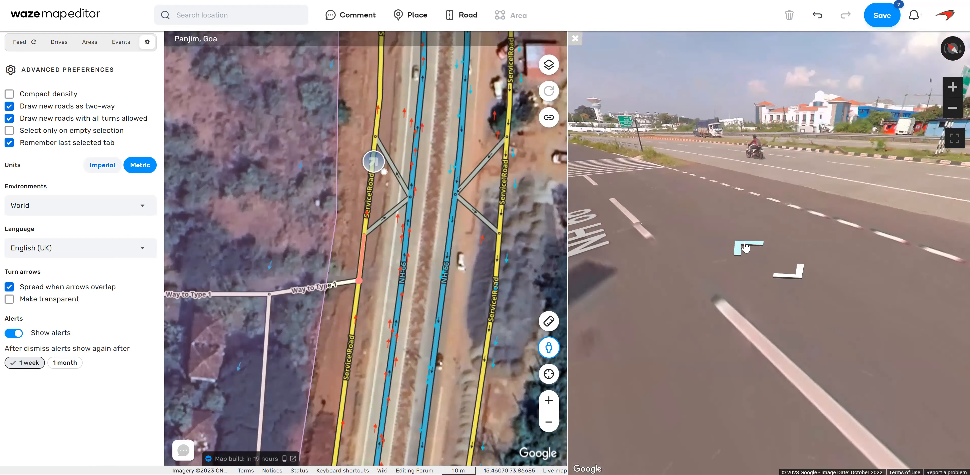
click(745, 247)
click(746, 248)
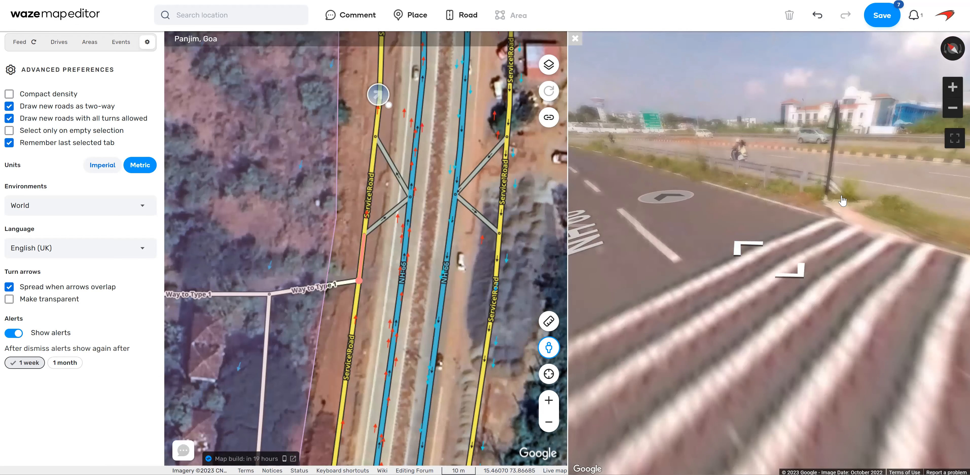
drag(666, 197, 841, 196)
click(774, 247)
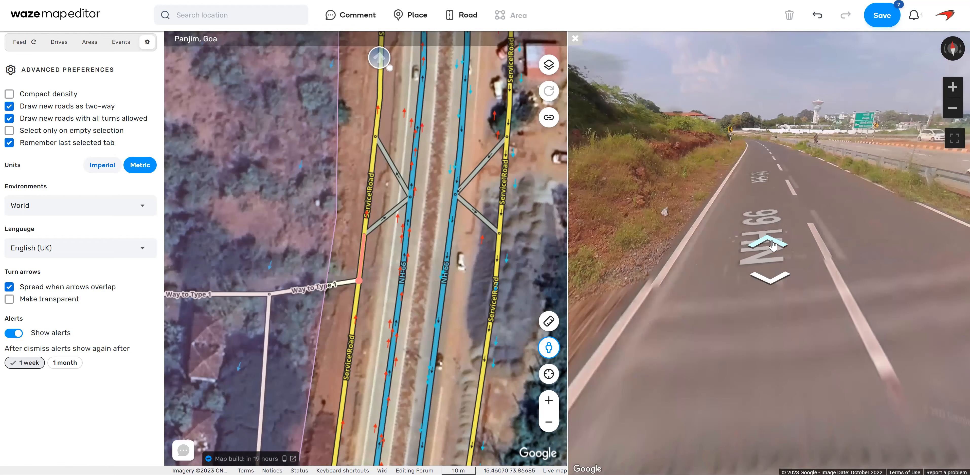
drag(827, 181, 653, 150)
drag(838, 249, 589, 275)
click(774, 206)
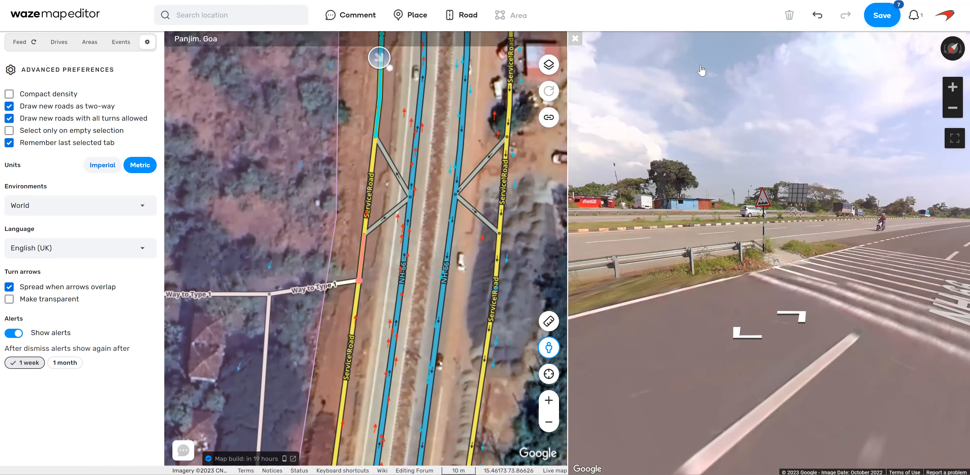
Save the pending map edits and close Street View.
click(882, 18)
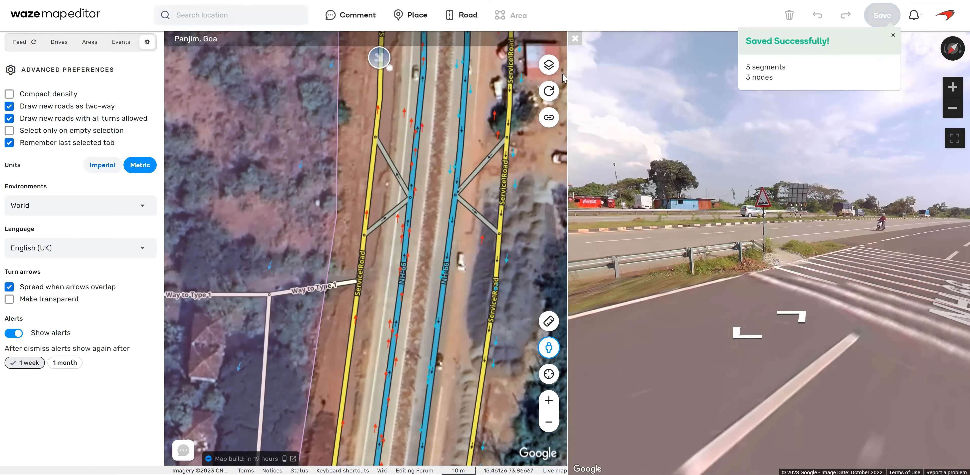
click(575, 38)
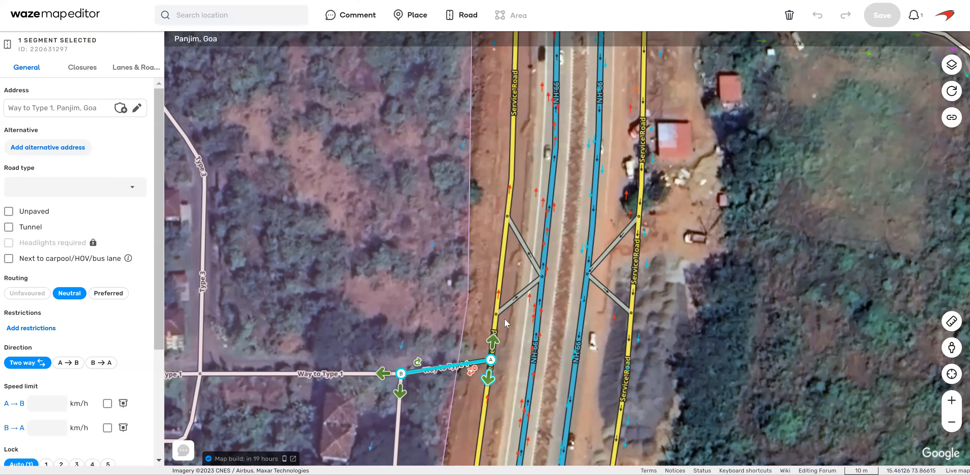
Allow the turns at the junction of the western service road and the unnamed side street north of the ramps.
click(514, 275)
click(504, 262)
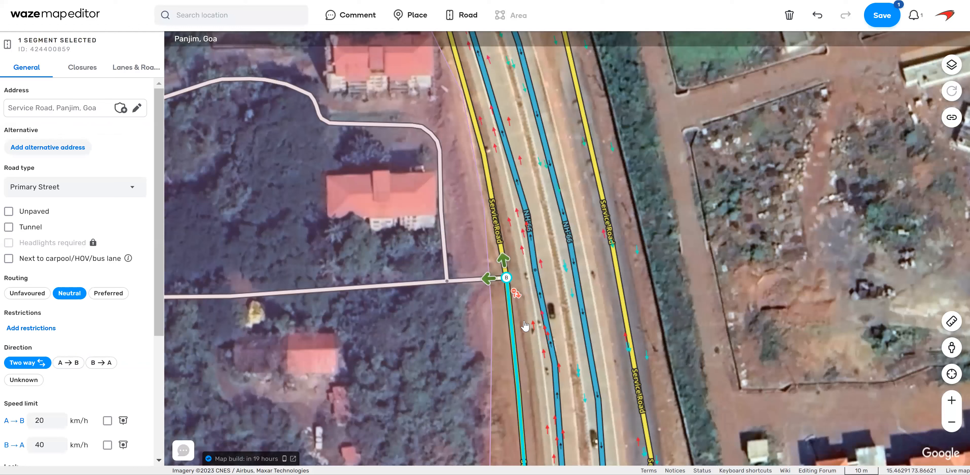
click(489, 282)
click(508, 297)
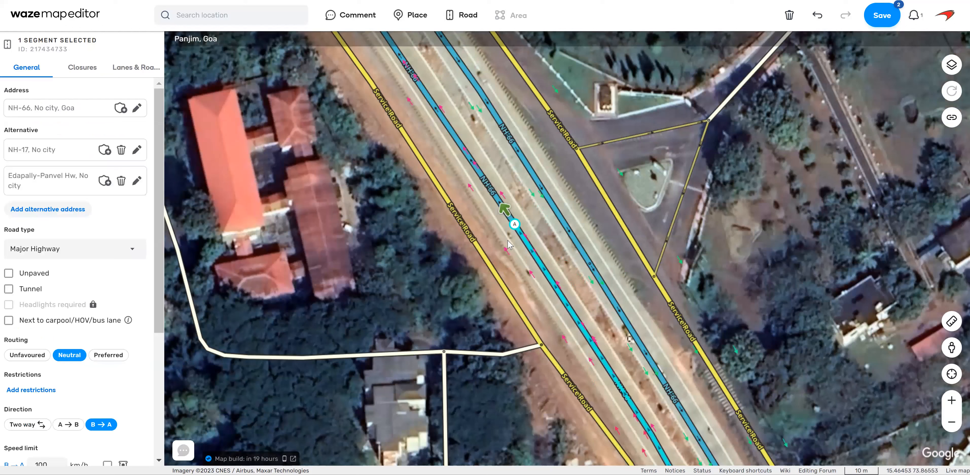
Connect the northern segment of the western service road to the side-street junction opposite the triangular traffic island.
click(562, 269)
click(564, 341)
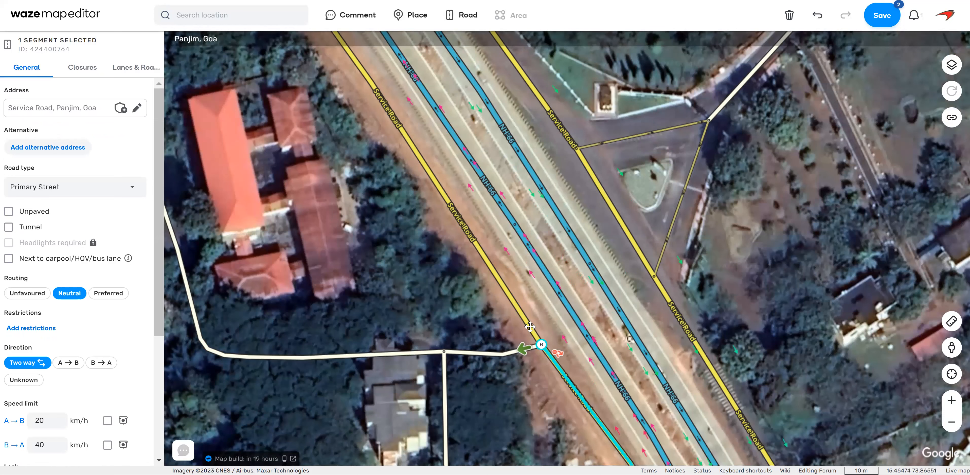
click(542, 330)
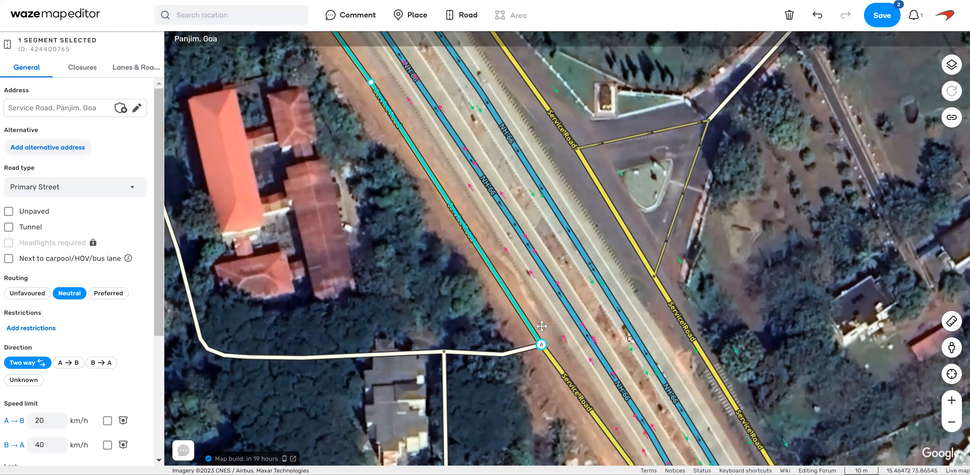
click(542, 344)
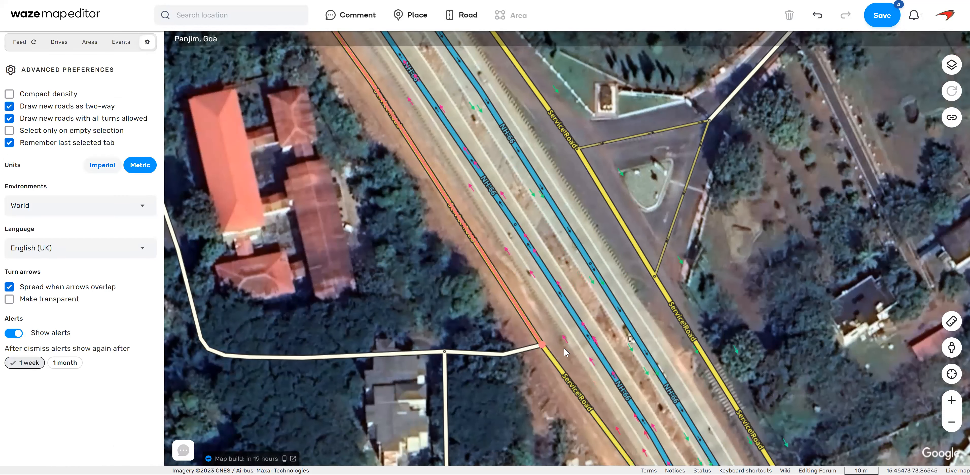
Allow all turns at the reconnected side-street junction, check the service road's turns there, and save the map edits.
click(65, 79)
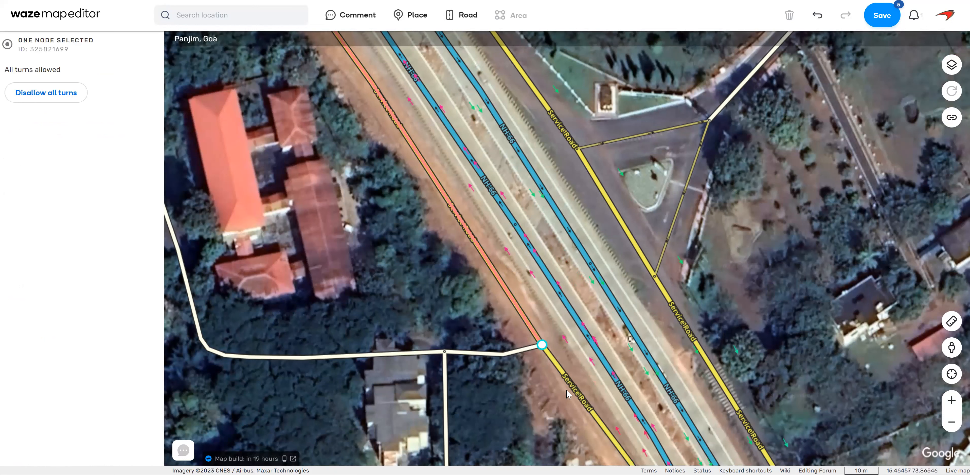
click(787, 263)
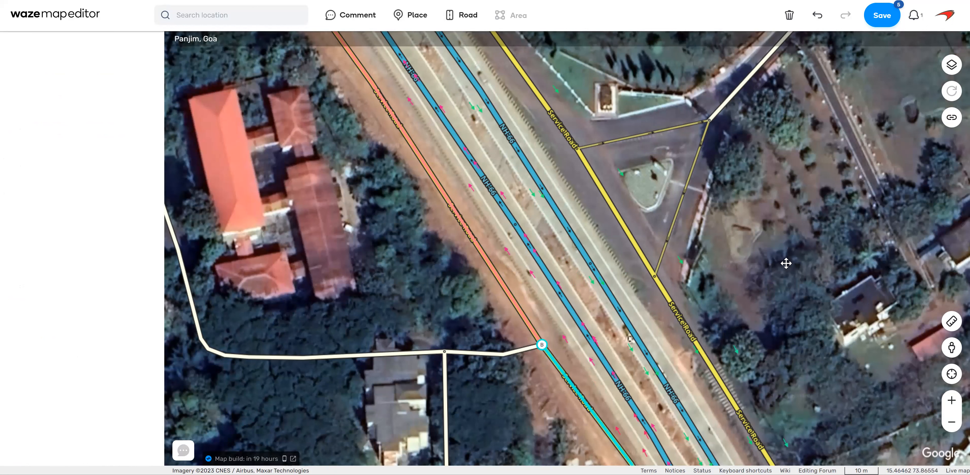
click(522, 317)
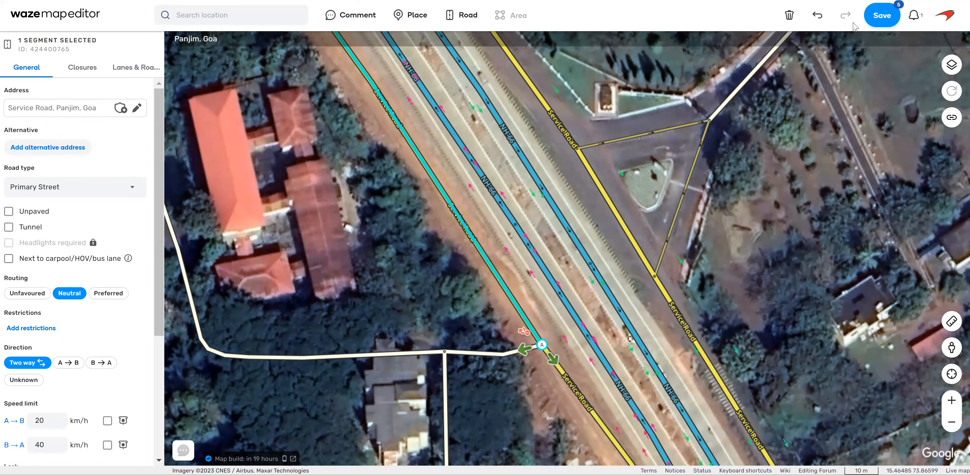
click(881, 17)
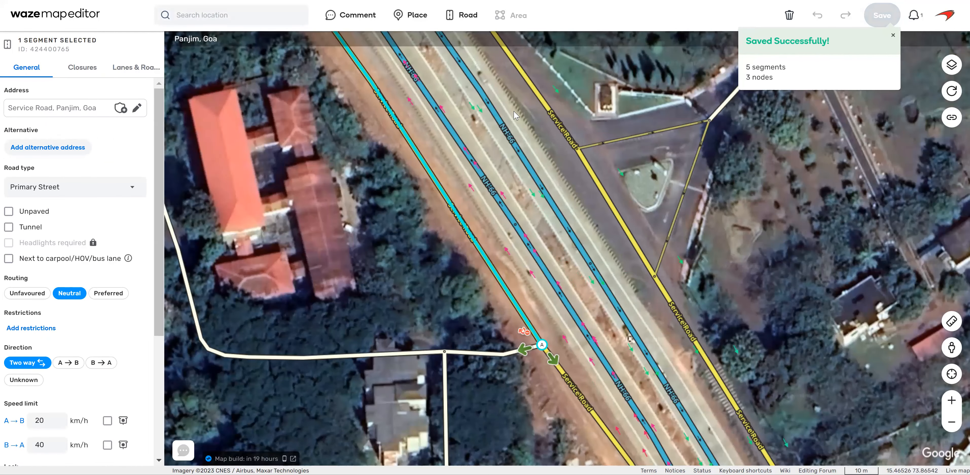
drag(514, 112, 705, 398)
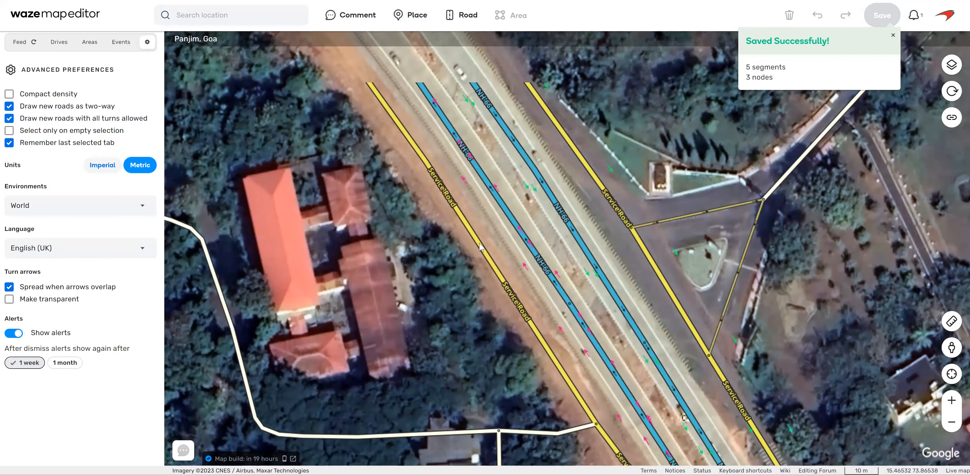